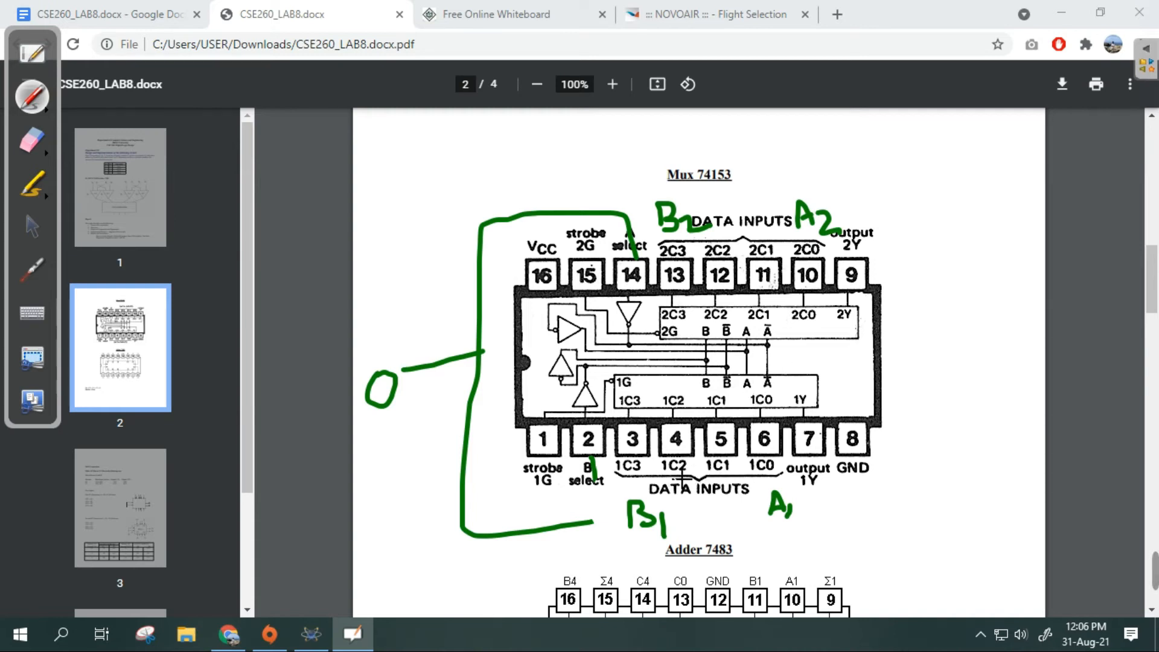
# - Underline pins 4–5 and 11–12 on the Mux 74153 diagram and write the select combinations 00 and 11 beside it
pyautogui.moveTo(667, 451); pyautogui.dragTo(726, 450)
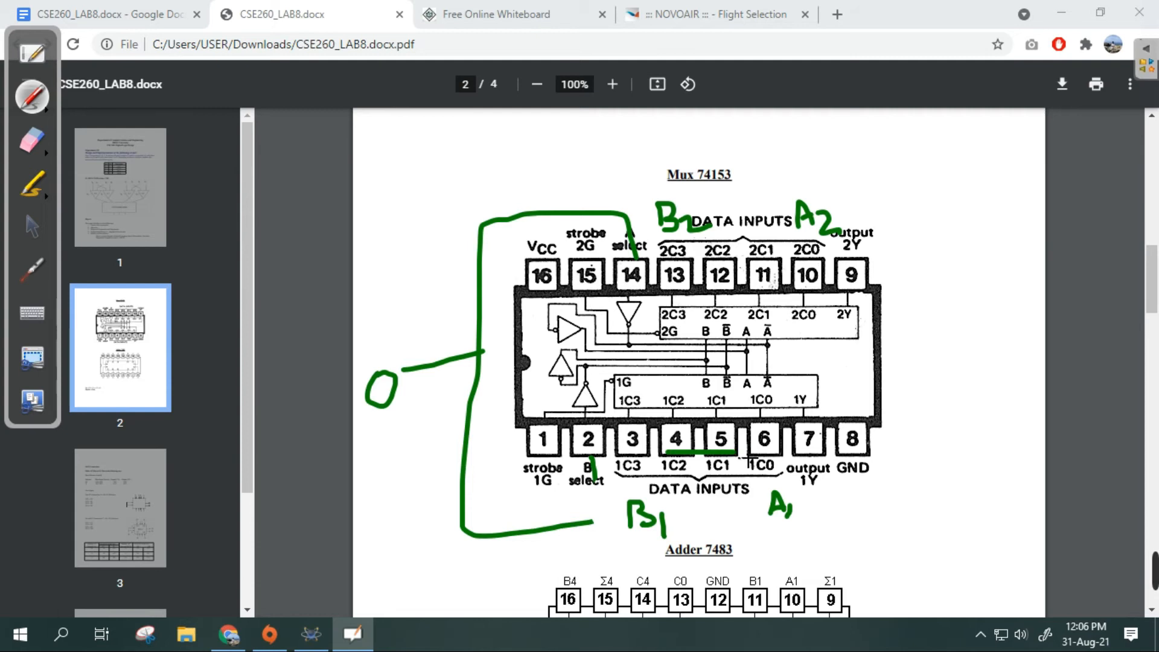
pyautogui.moveTo(710, 260); pyautogui.dragTo(762, 260)
pyautogui.moveTo(374, 145)
pyautogui.mouseDown()
pyautogui.moveTo(419, 151)
pyautogui.moveTo(381, 215)
pyautogui.mouseUp()
pyautogui.moveTo(416, 176); pyautogui.dragTo(426, 205)
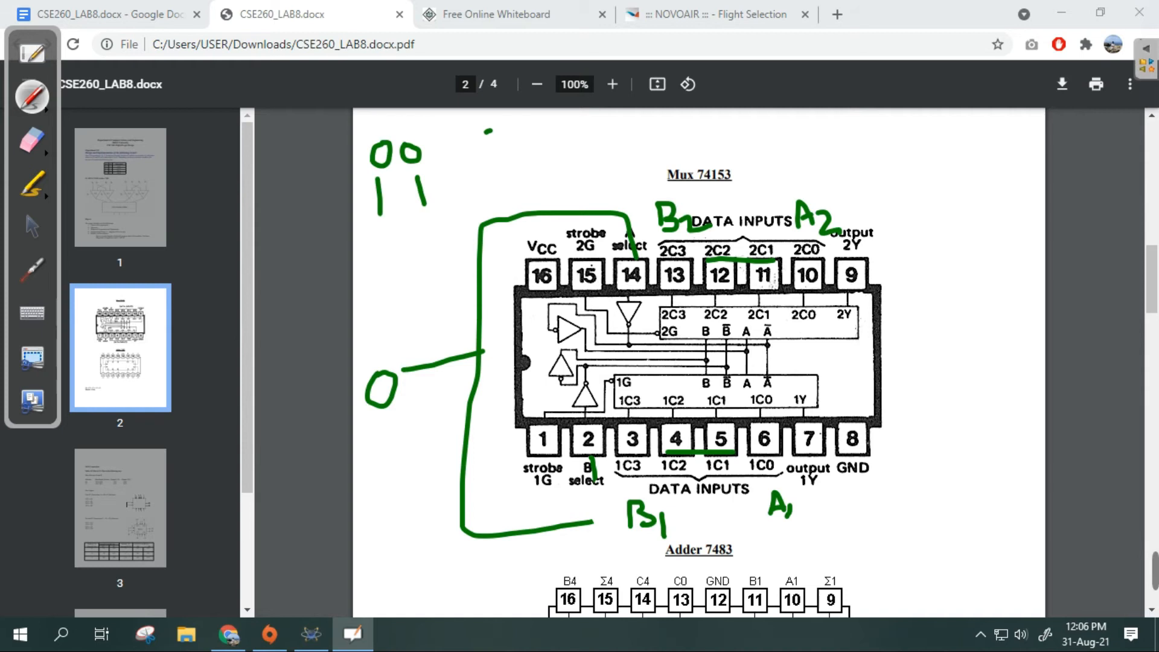
# - Write and cross out the select combinations 01 and 10, and cross out mux pins 4, 5, 11 and 12
pyautogui.moveTo(505, 128); pyautogui.dragTo(496, 174)
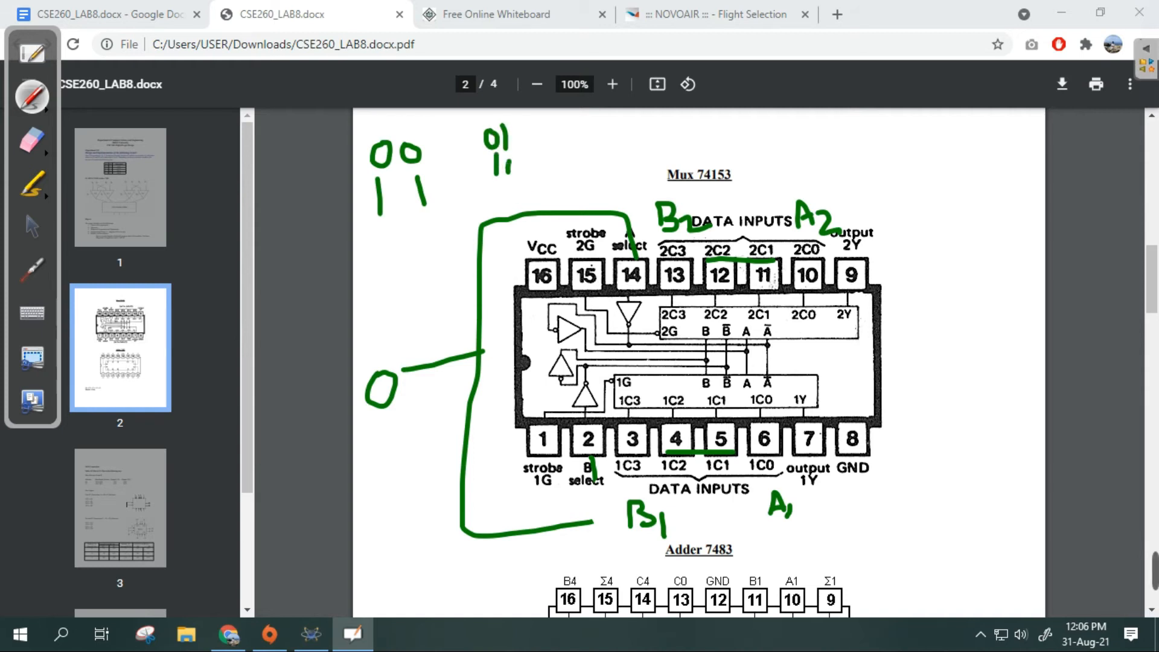
pyautogui.moveTo(524, 120); pyautogui.dragTo(476, 176)
pyautogui.moveTo(483, 119); pyautogui.dragTo(541, 178)
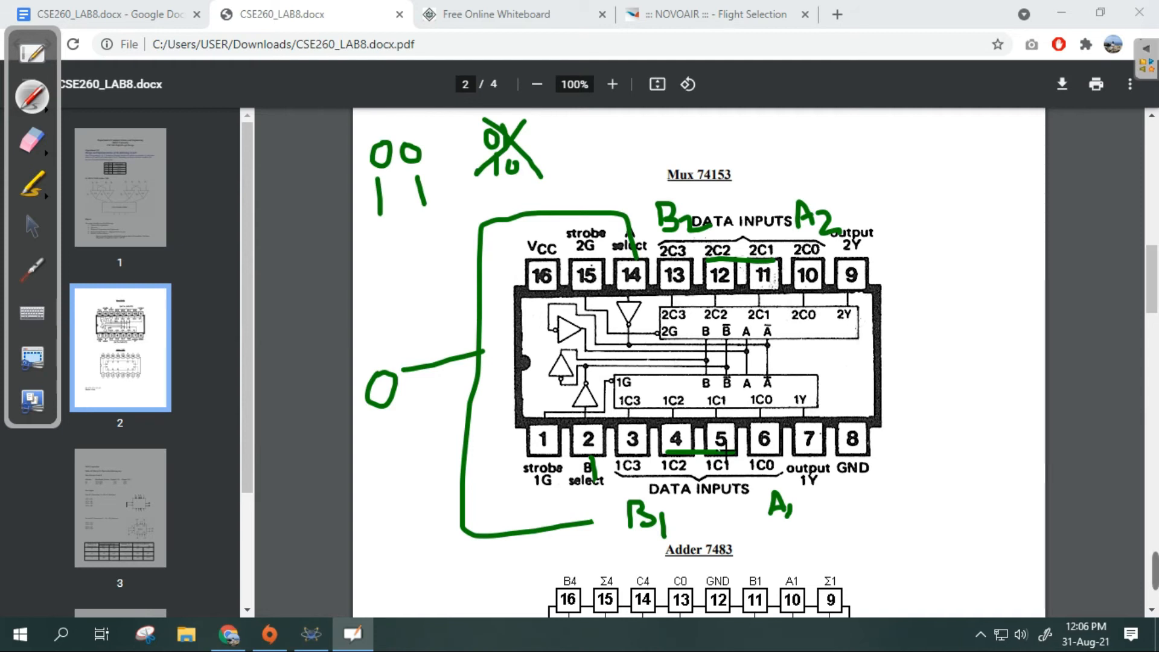
pyautogui.moveTo(683, 449); pyautogui.dragTo(724, 430)
pyautogui.moveTo(755, 263)
pyautogui.mouseDown()
pyautogui.moveTo(713, 288)
pyautogui.moveTo(769, 286)
pyautogui.mouseUp()
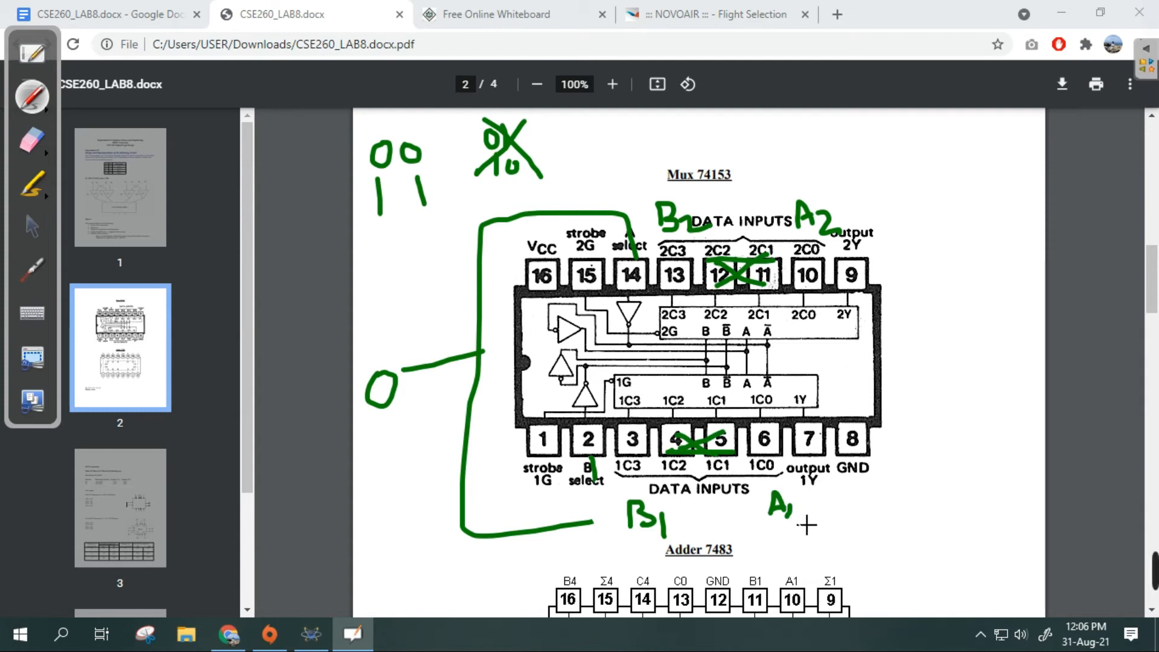
# - Write A as the output beside the mux diagram, and strike out the select value 0, writing 1 next to it
pyautogui.moveTo(825, 280); pyautogui.dragTo(834, 280)
pyautogui.moveTo(955, 314)
pyautogui.mouseDown()
pyautogui.moveTo(987, 314)
pyautogui.moveTo(984, 299)
pyautogui.mouseUp()
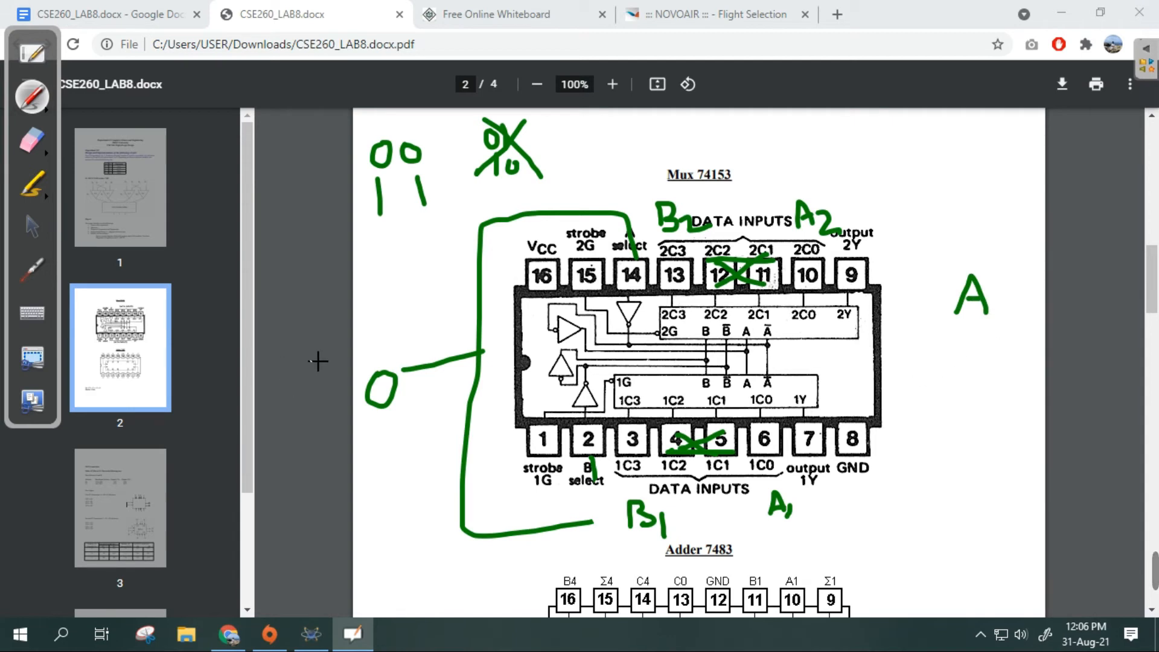
pyautogui.moveTo(411, 352); pyautogui.dragTo(376, 432)
pyautogui.moveTo(418, 385); pyautogui.dragTo(420, 426)
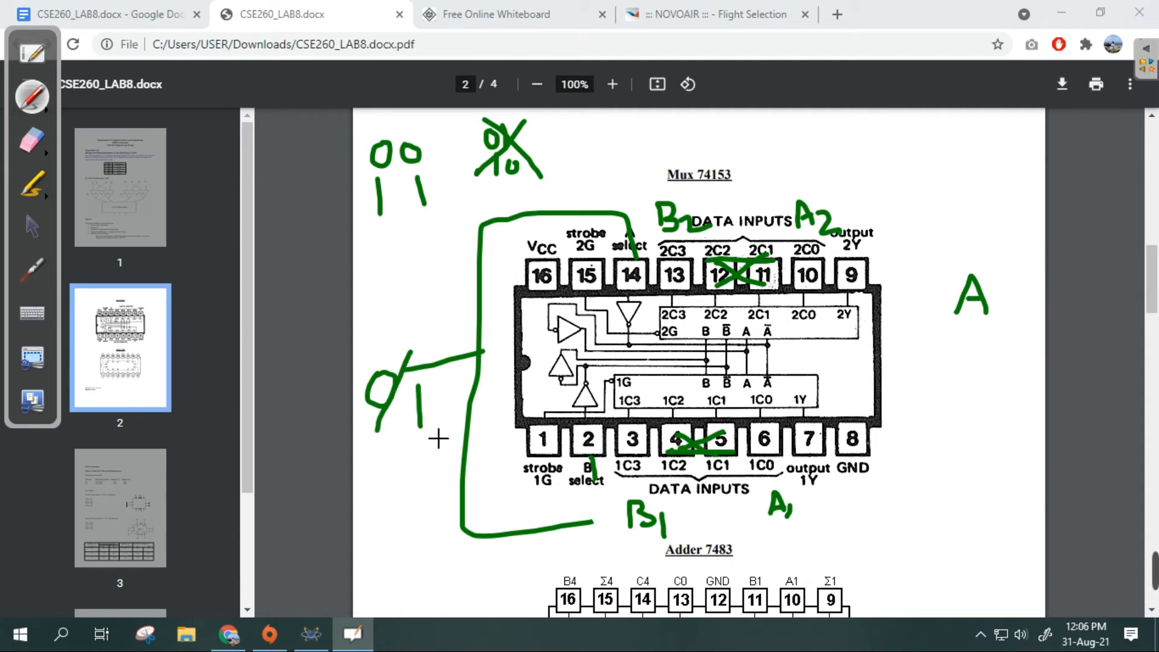
# - Underline the combination 11, tick inputs 1C3 and 2C3, and write B below the output A
pyautogui.moveTo(369, 237); pyautogui.dragTo(445, 220)
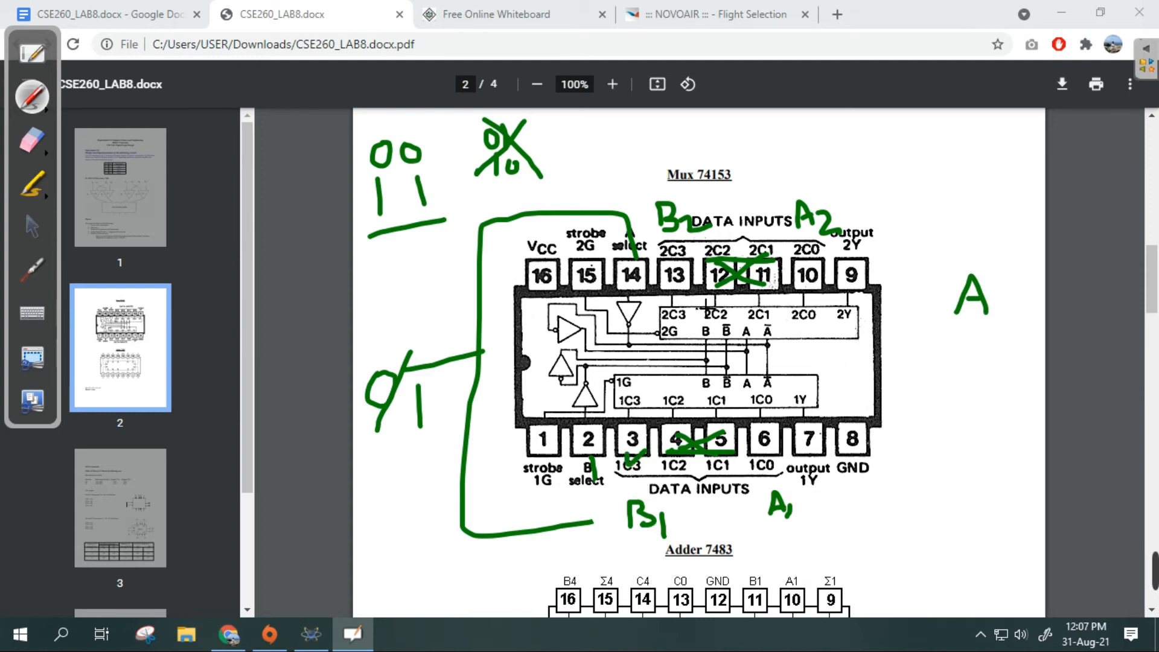
pyautogui.moveTo(672, 258); pyautogui.dragTo(705, 247)
pyautogui.moveTo(967, 331); pyautogui.dragTo(966, 366)
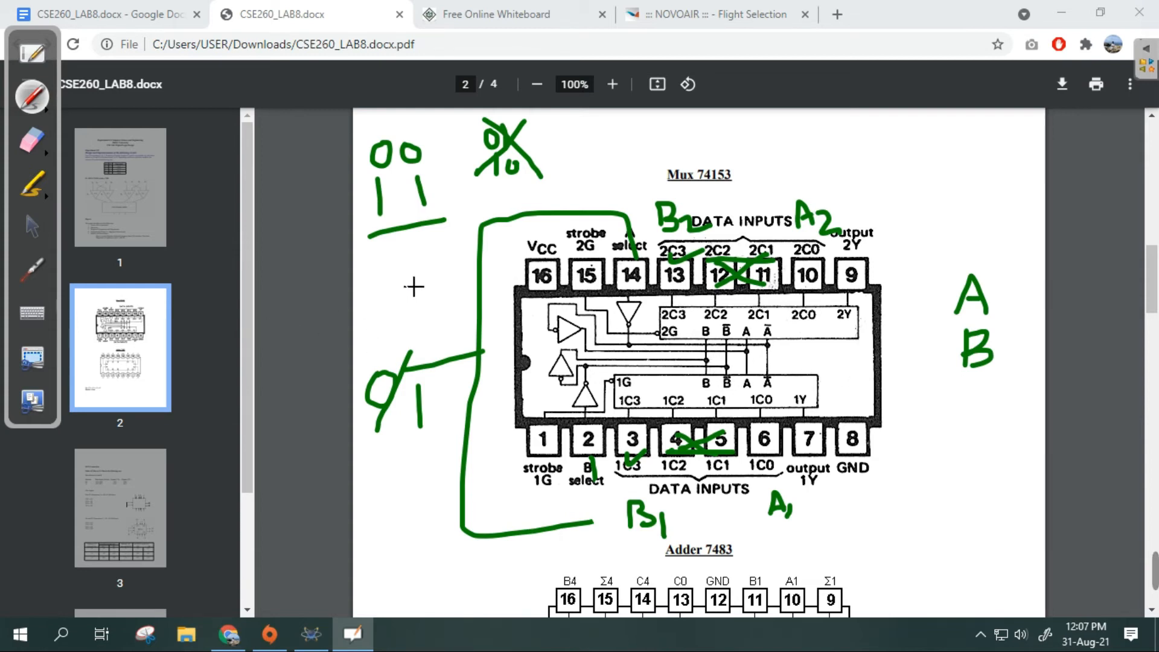
# - Erase all the handwritten annotations from the Mux 74153 diagram
pyautogui.click(30, 139)
pyautogui.moveTo(683, 234)
pyautogui.mouseDown()
pyautogui.moveTo(535, 61)
pyautogui.moveTo(388, 386)
pyautogui.moveTo(306, 392)
pyautogui.moveTo(267, 357)
pyautogui.moveTo(440, 455)
pyautogui.moveTo(571, 499)
pyautogui.moveTo(551, 555)
pyautogui.moveTo(970, 356)
pyautogui.moveTo(986, 279)
pyautogui.mouseUp()
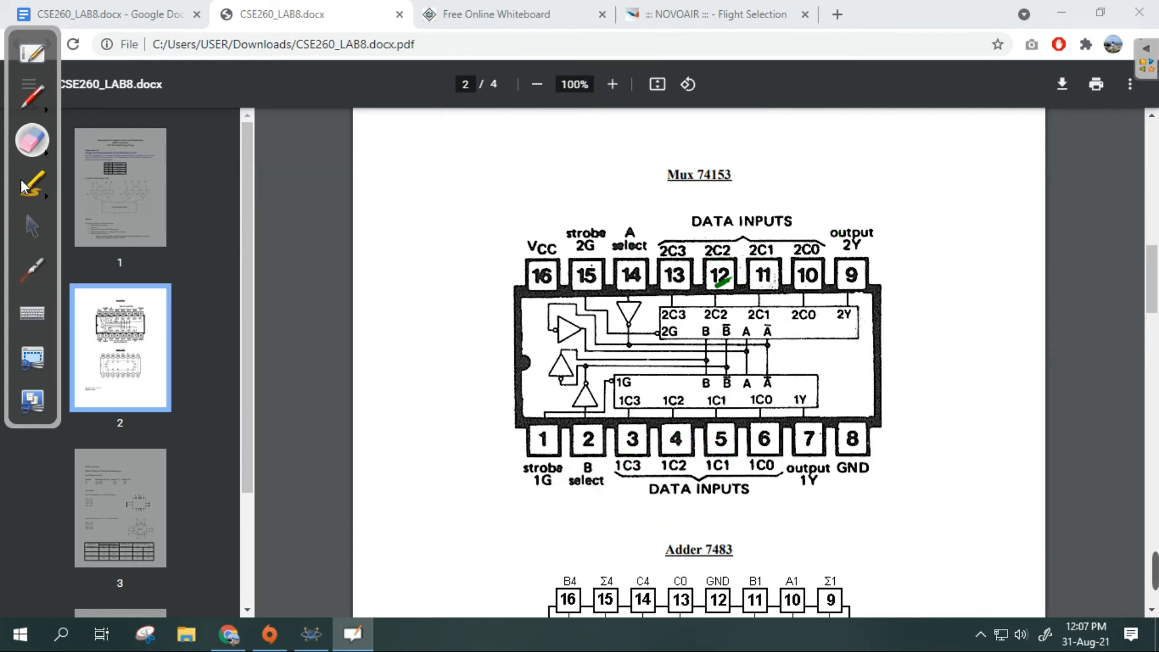
pyautogui.click(34, 98)
pyautogui.click(28, 144)
pyautogui.moveTo(670, 263); pyautogui.dragTo(715, 284)
# - Draw a green pen line around the mux joining A select pin 14 to B select pin 2
pyautogui.click(29, 96)
pyautogui.click(577, 246)
pyautogui.moveTo(623, 258)
pyautogui.mouseDown()
pyautogui.moveTo(612, 200)
pyautogui.moveTo(433, 350)
pyautogui.moveTo(525, 529)
pyautogui.moveTo(628, 521)
pyautogui.moveTo(587, 454)
pyautogui.mouseUp()
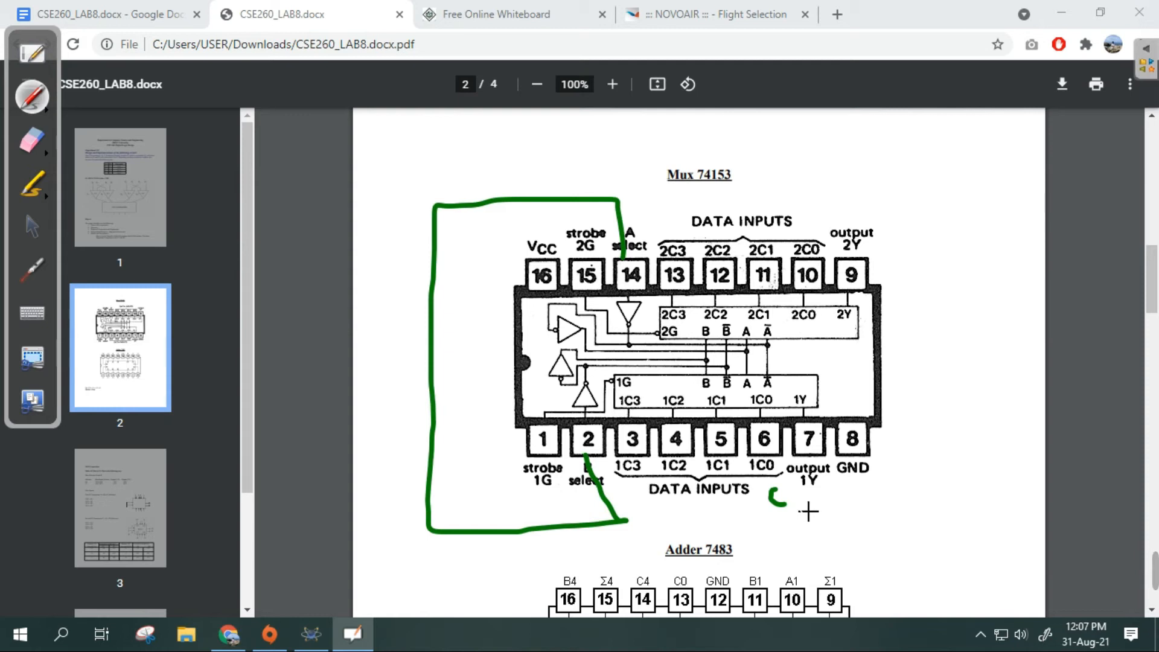
# - Label inputs 1C0, 1C3, 2C0 and 2C3 as C1, D1, C2 and D2, and mark the joined select line 0
pyautogui.moveTo(634, 487)
pyautogui.mouseDown()
pyautogui.moveTo(634, 513)
pyautogui.moveTo(661, 532)
pyautogui.mouseUp()
pyautogui.moveTo(808, 201)
pyautogui.mouseDown()
pyautogui.moveTo(795, 221)
pyautogui.moveTo(812, 212)
pyautogui.mouseUp()
pyautogui.moveTo(672, 210)
pyautogui.mouseDown()
pyautogui.moveTo(667, 231)
pyautogui.moveTo(715, 237)
pyautogui.mouseUp()
pyautogui.moveTo(388, 358); pyautogui.dragTo(391, 375)
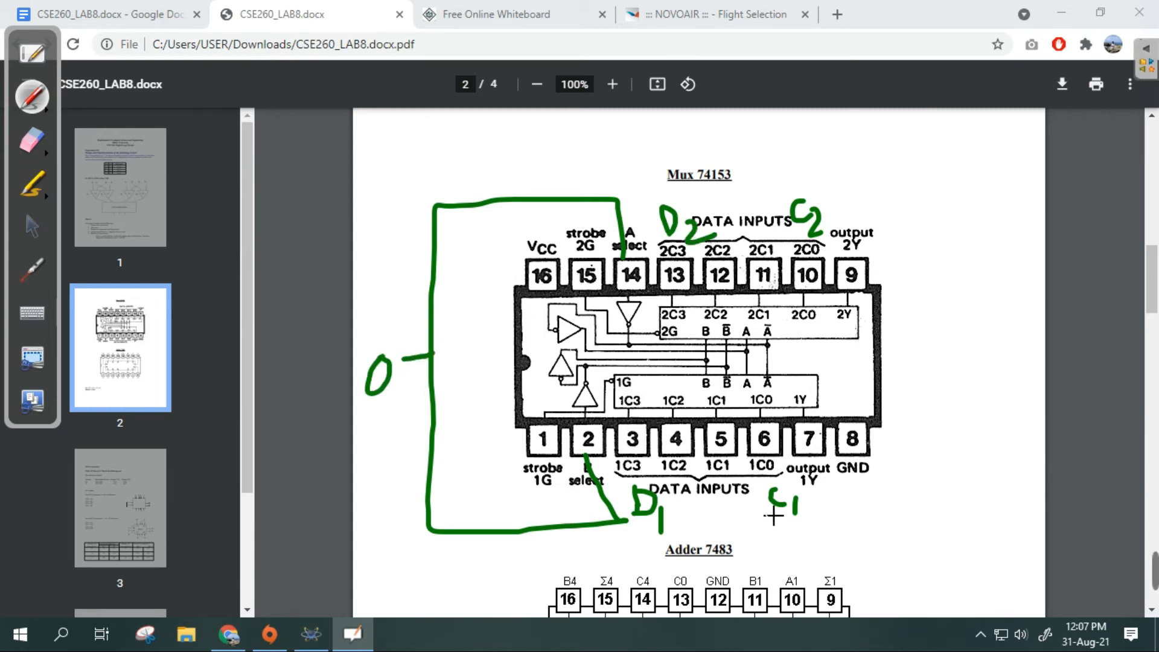
# - Write outputs C and D beside the mux, striking out the select value 0 and adding 1
pyautogui.moveTo(1011, 257); pyautogui.dragTo(1028, 278)
pyautogui.moveTo(403, 360); pyautogui.dragTo(375, 445)
pyautogui.moveTo(411, 390); pyautogui.dragTo(407, 431)
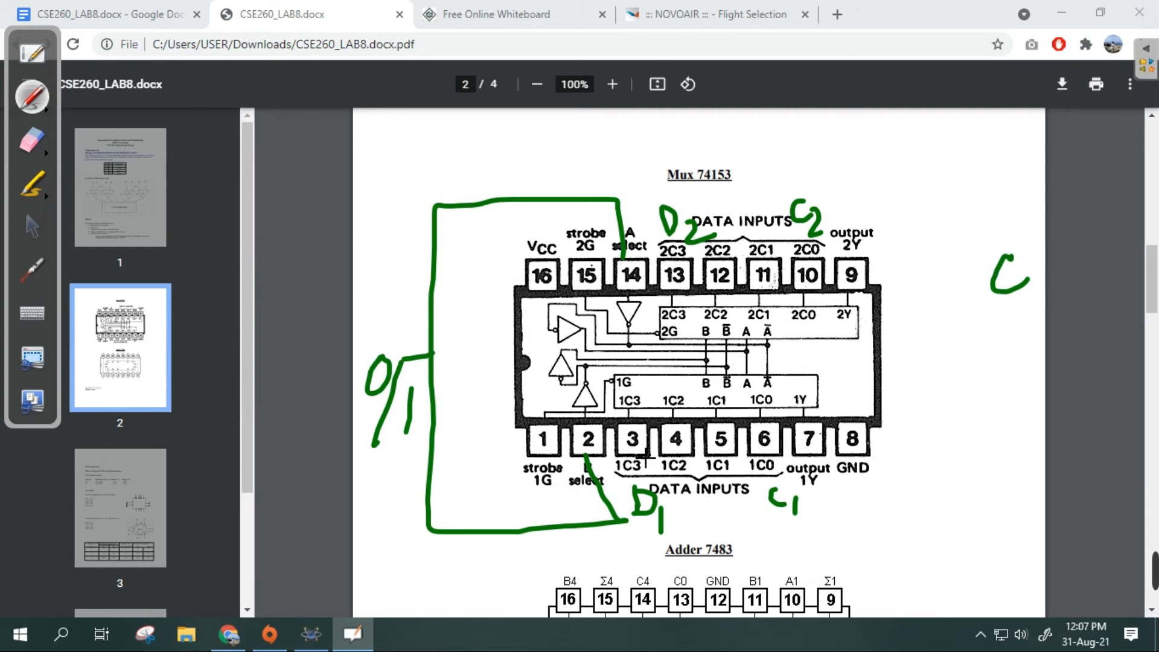
pyautogui.moveTo(1003, 324)
pyautogui.mouseDown()
pyautogui.moveTo(1007, 368)
pyautogui.moveTo(1021, 330)
pyautogui.moveTo(1012, 374)
pyautogui.mouseUp()
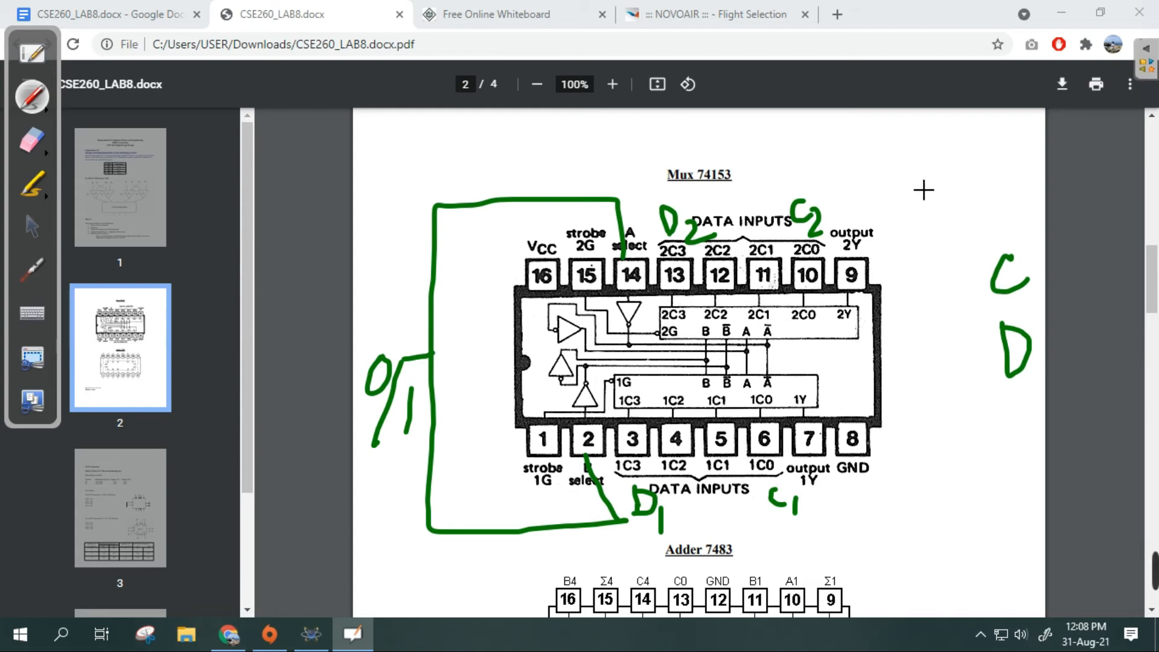
# - Write the selection pairs A/B and C/D in the blank space beside the mux diagram
pyautogui.moveTo(900, 180)
pyautogui.mouseDown()
pyautogui.moveTo(932, 180)
pyautogui.moveTo(937, 158)
pyautogui.mouseUp()
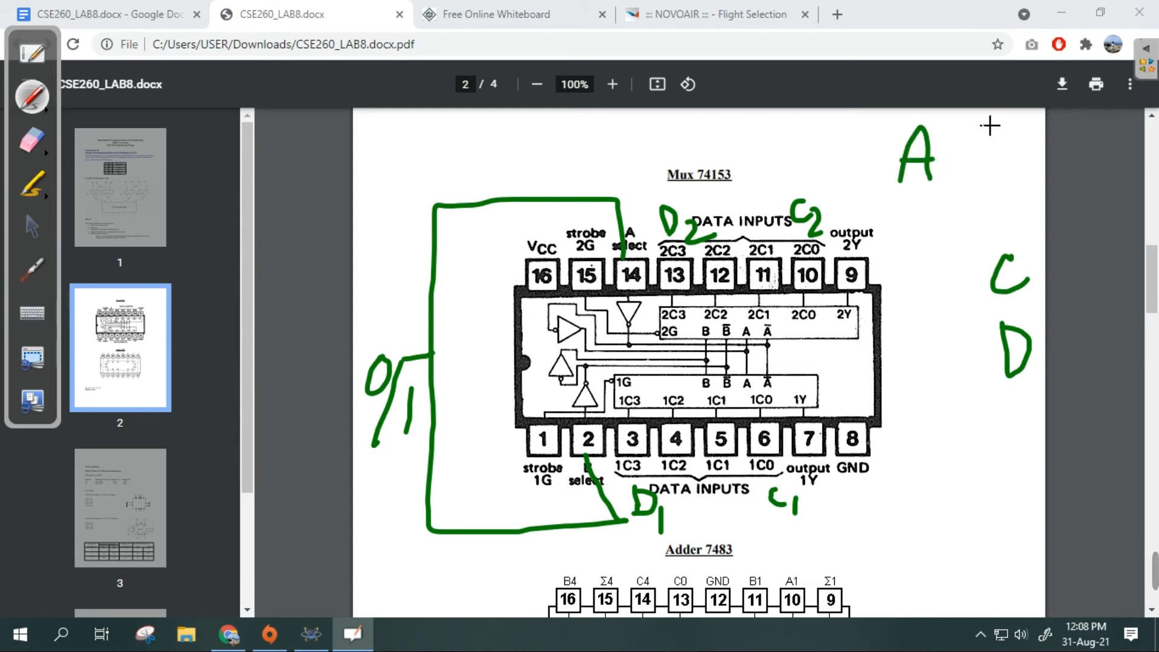
pyautogui.moveTo(974, 113); pyautogui.dragTo(932, 226)
pyautogui.moveTo(977, 143)
pyautogui.mouseDown()
pyautogui.moveTo(978, 195)
pyautogui.moveTo(990, 160)
pyautogui.moveTo(972, 191)
pyautogui.mouseUp()
pyautogui.moveTo(930, 256)
pyautogui.mouseDown()
pyautogui.moveTo(906, 257)
pyautogui.moveTo(960, 277)
pyautogui.moveTo(939, 321)
pyautogui.mouseUp()
pyautogui.moveTo(973, 256)
pyautogui.mouseDown()
pyautogui.moveTo(967, 309)
pyautogui.moveTo(974, 292)
pyautogui.moveTo(953, 311)
pyautogui.mouseUp()
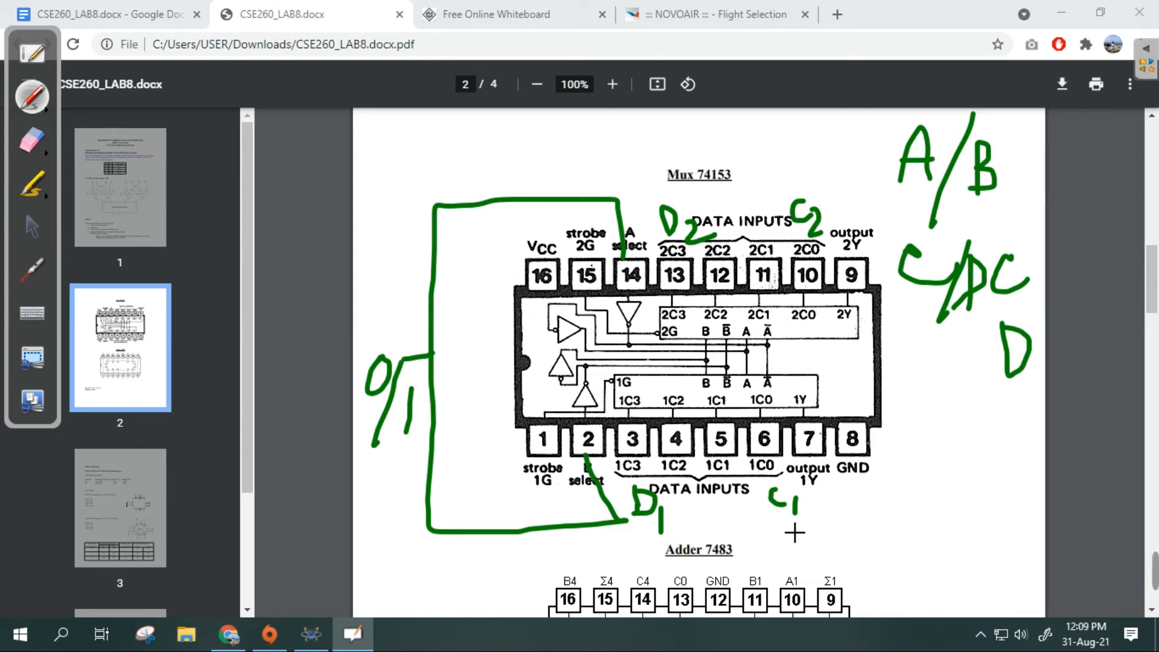
# - Review the circuit sketch on the online whiteboard and examine the Adder 7483 pinout in the lab PDF
pyautogui.click(32, 228)
pyautogui.click(477, 14)
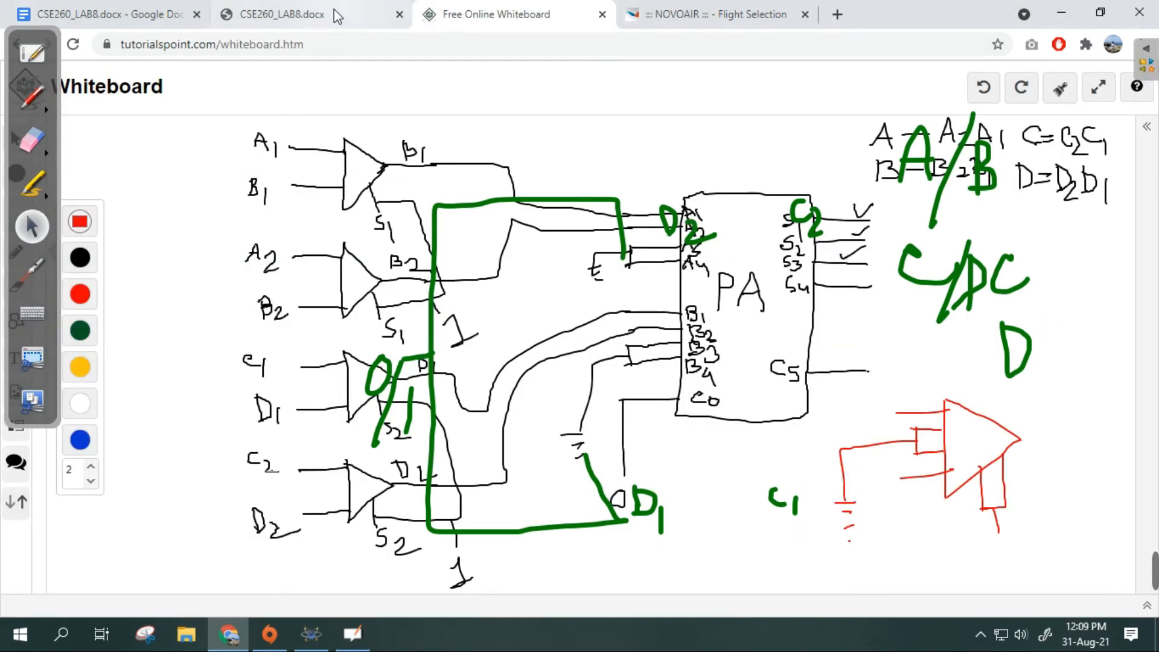
pyautogui.click(250, 9)
pyautogui.scroll(-4, 732, 510)
pyautogui.scroll(-2, 732, 510)
pyautogui.scroll(2, 693, 469)
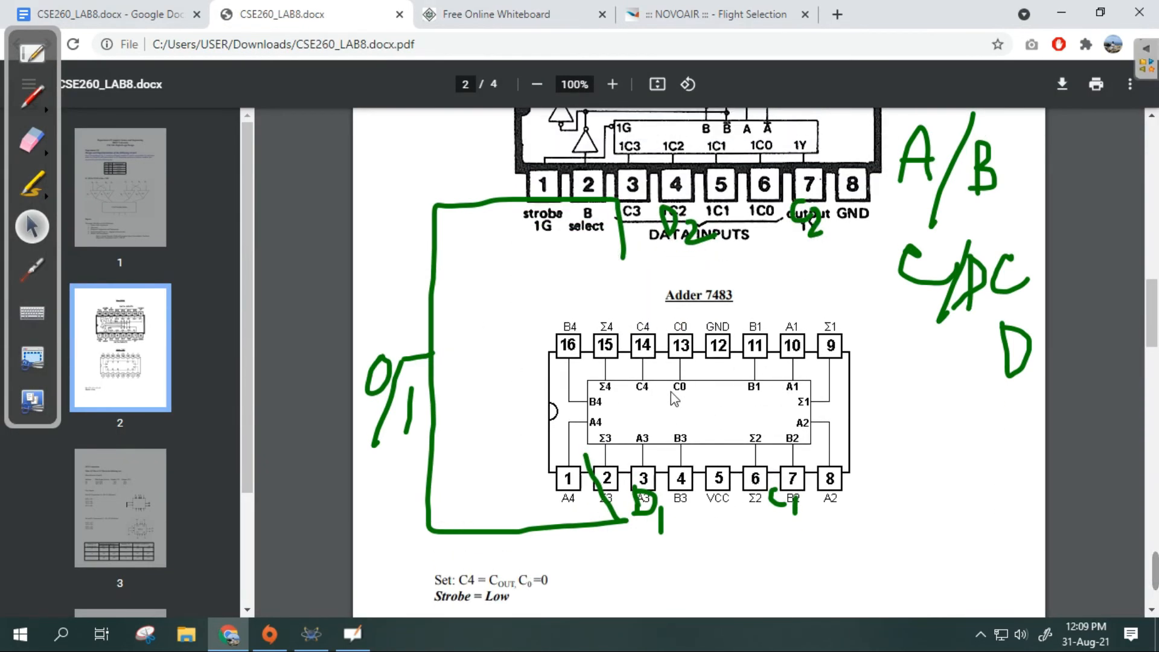
pyautogui.scroll(3, 688, 404)
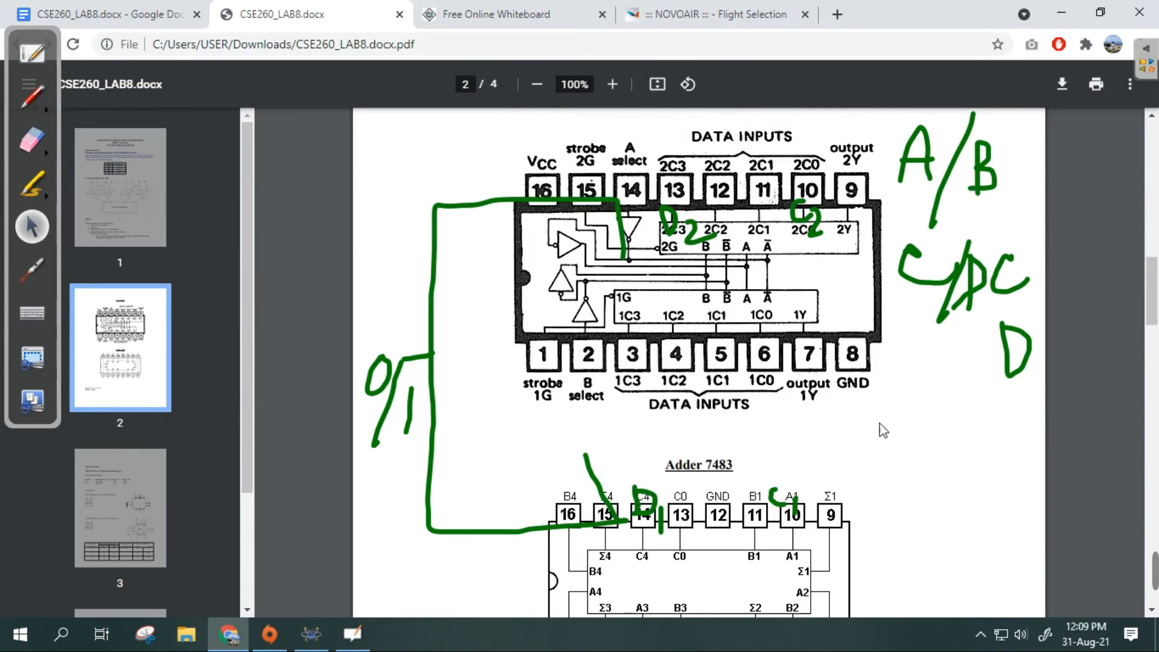
pyautogui.scroll(-2, 783, 433)
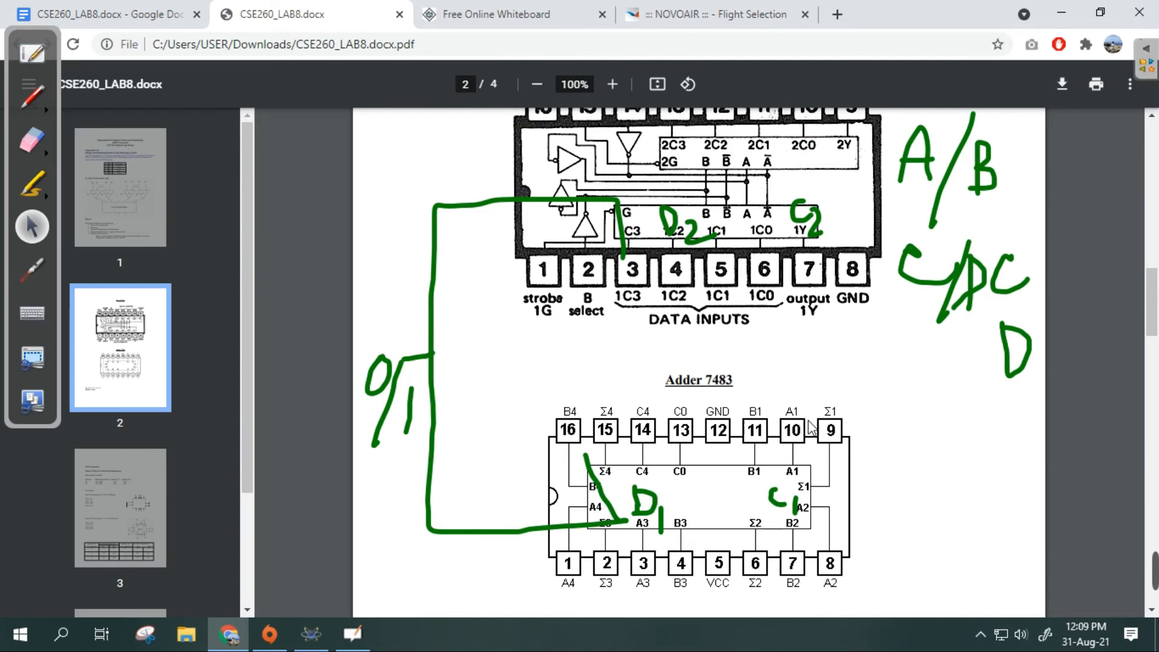
pyautogui.scroll(-3, 816, 459)
pyautogui.scroll(2, 785, 458)
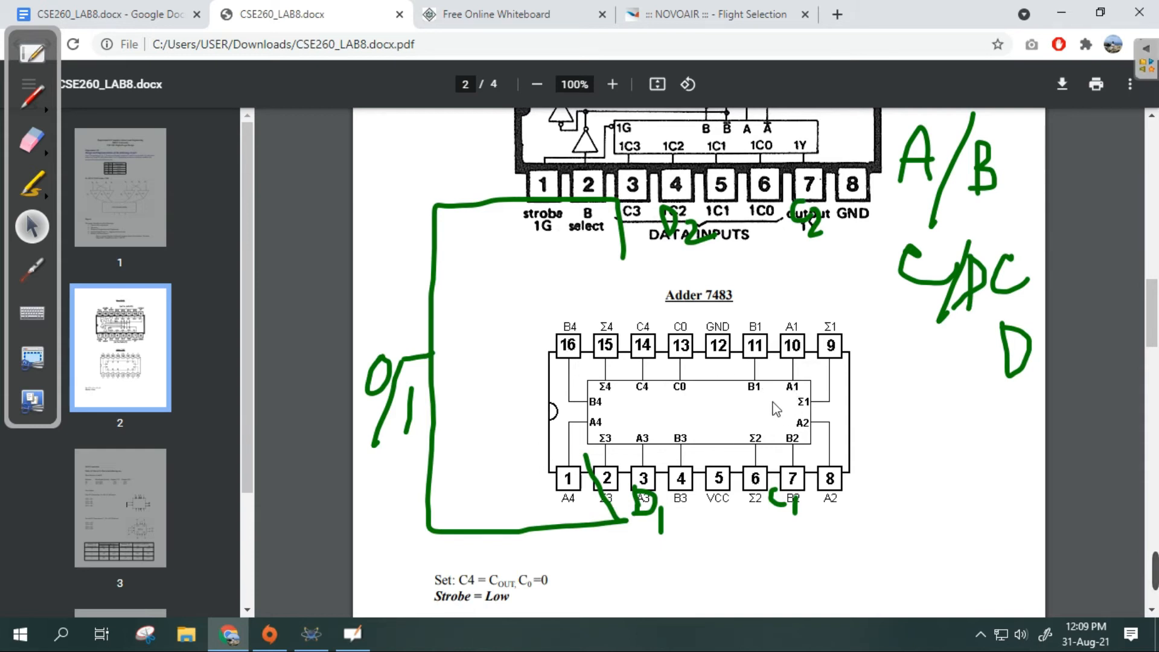
pyautogui.scroll(-2, 730, 498)
pyautogui.scroll(1, 712, 489)
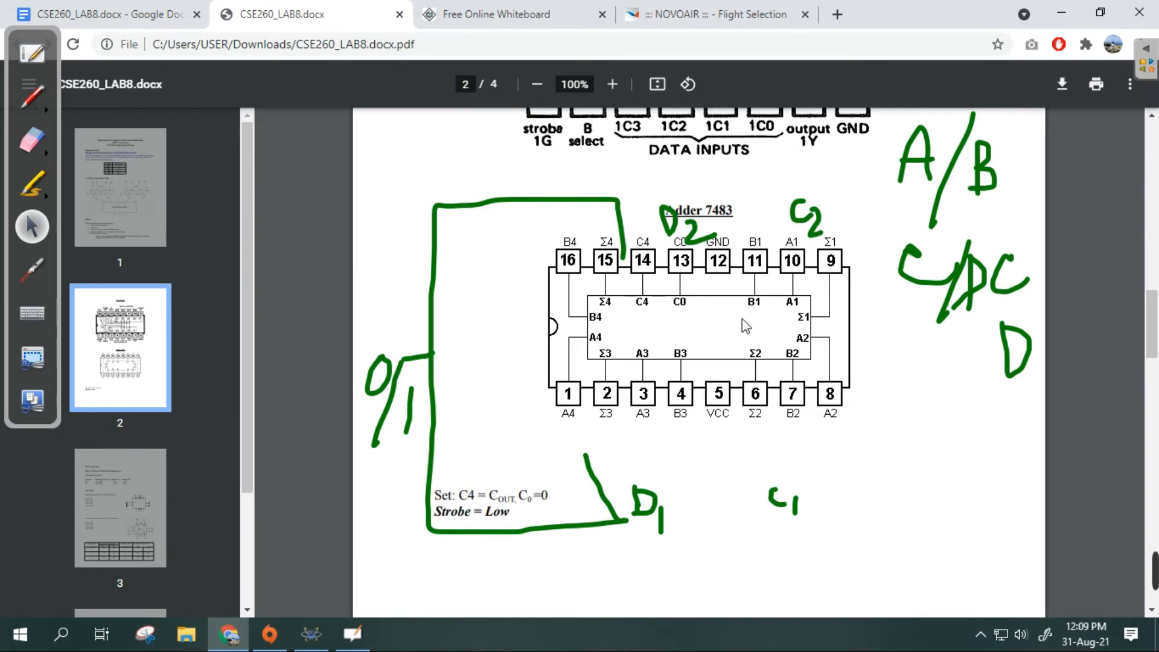
pyautogui.scroll(2, 663, 359)
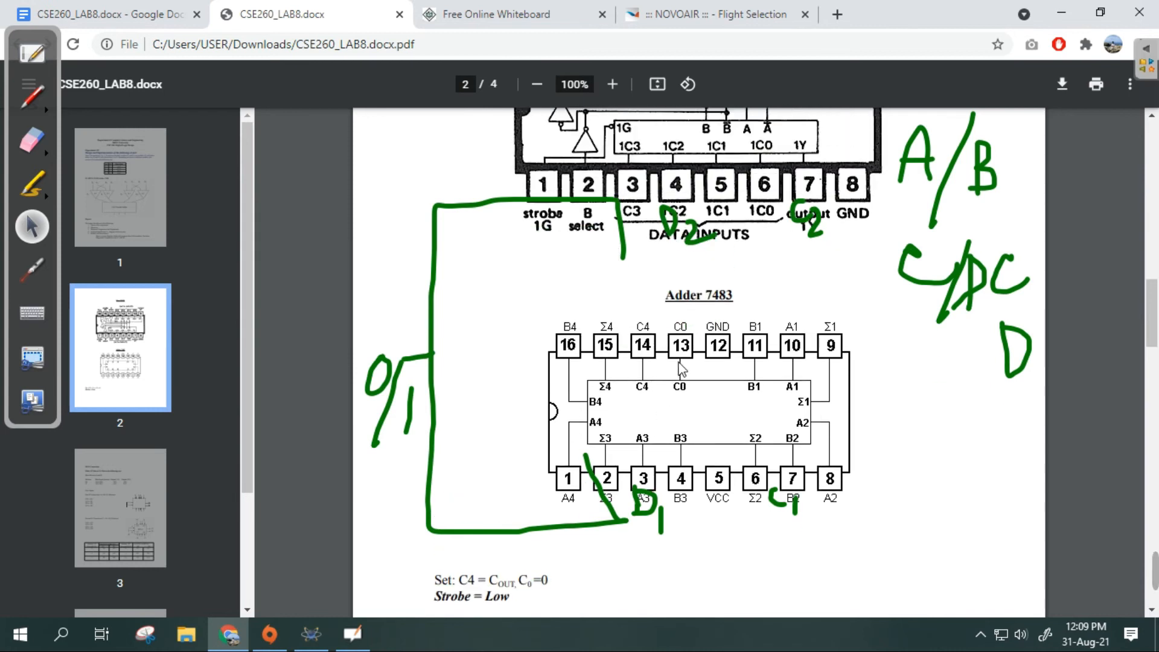
pyautogui.moveTo(42, 150); pyautogui.dragTo(44, 155)
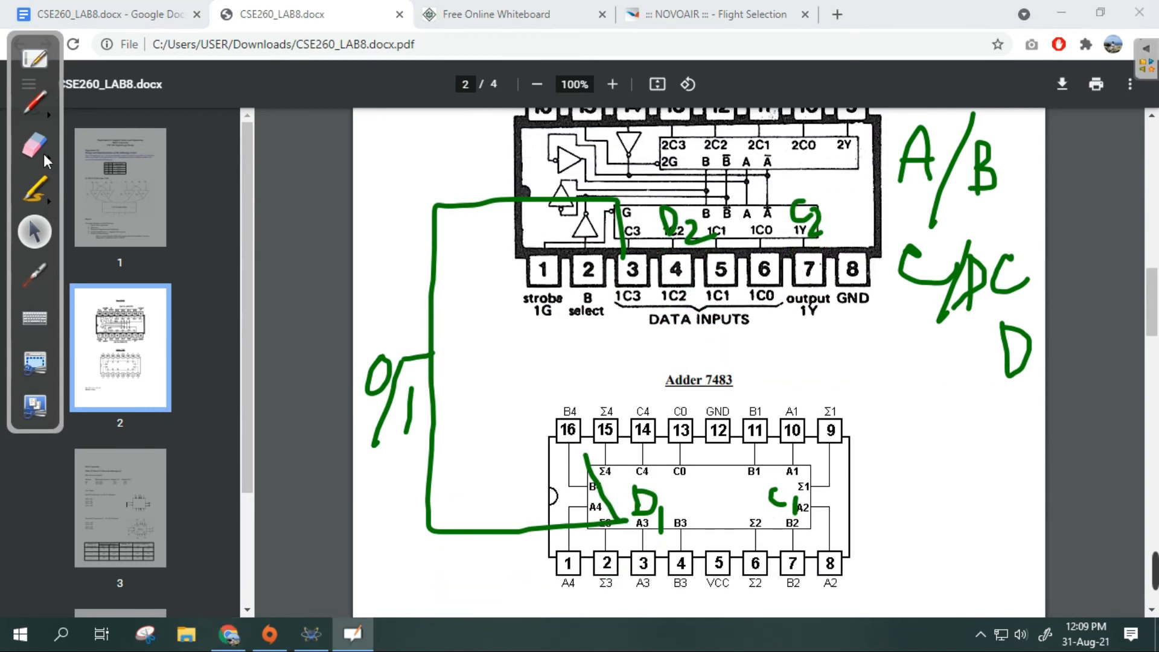
pyautogui.click(34, 59)
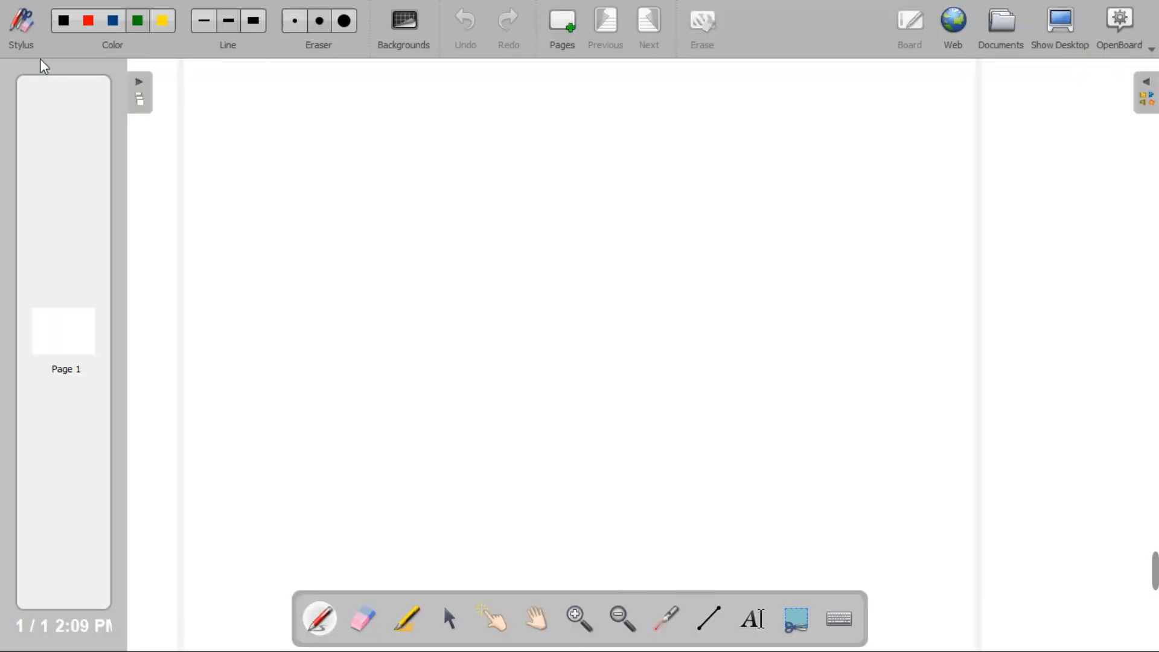
pyautogui.click(1061, 26)
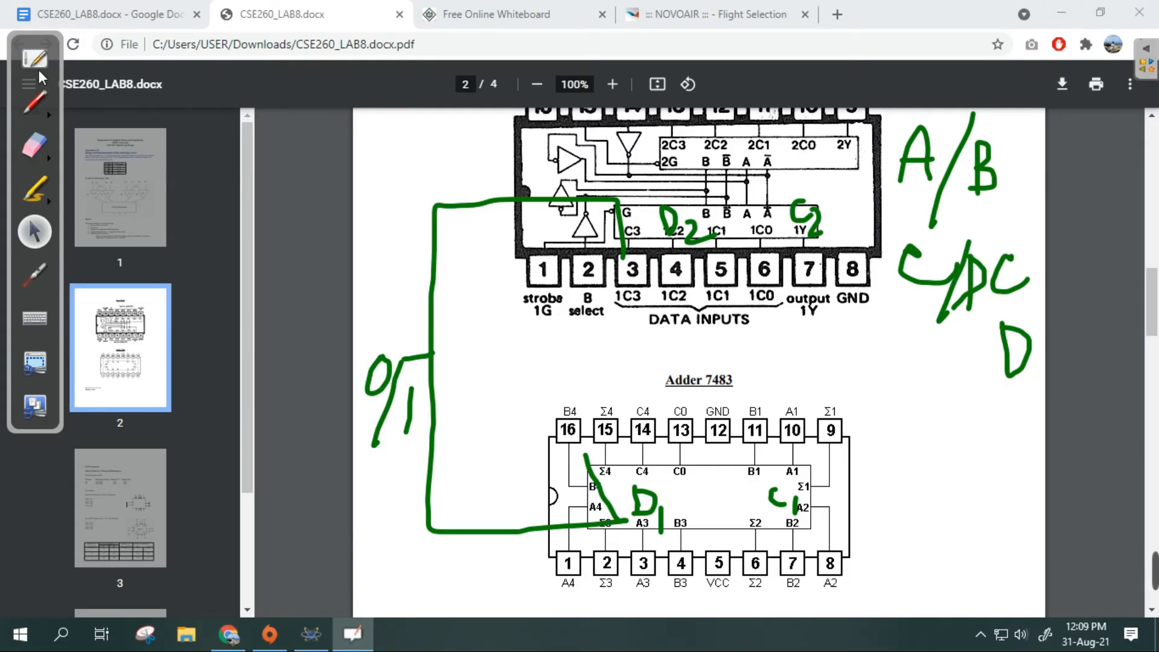
# - Open the OpenBoard main window and quit the program to remove its annotation overlay
pyautogui.click(36, 62)
pyautogui.click(1131, 24)
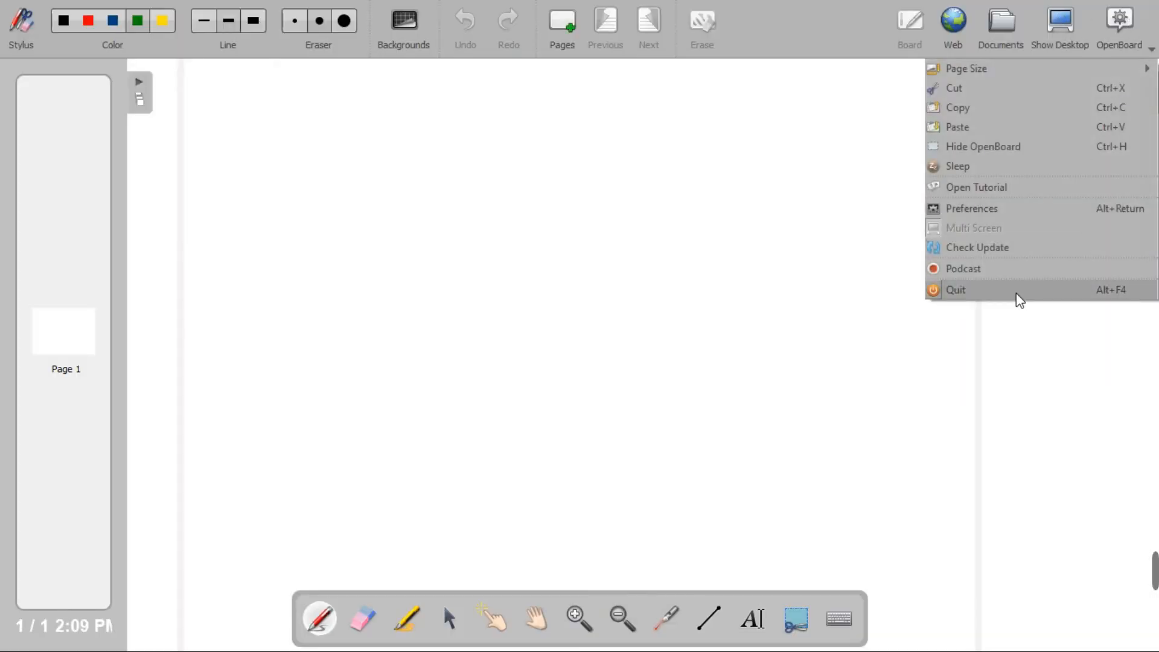
pyautogui.click(1016, 300)
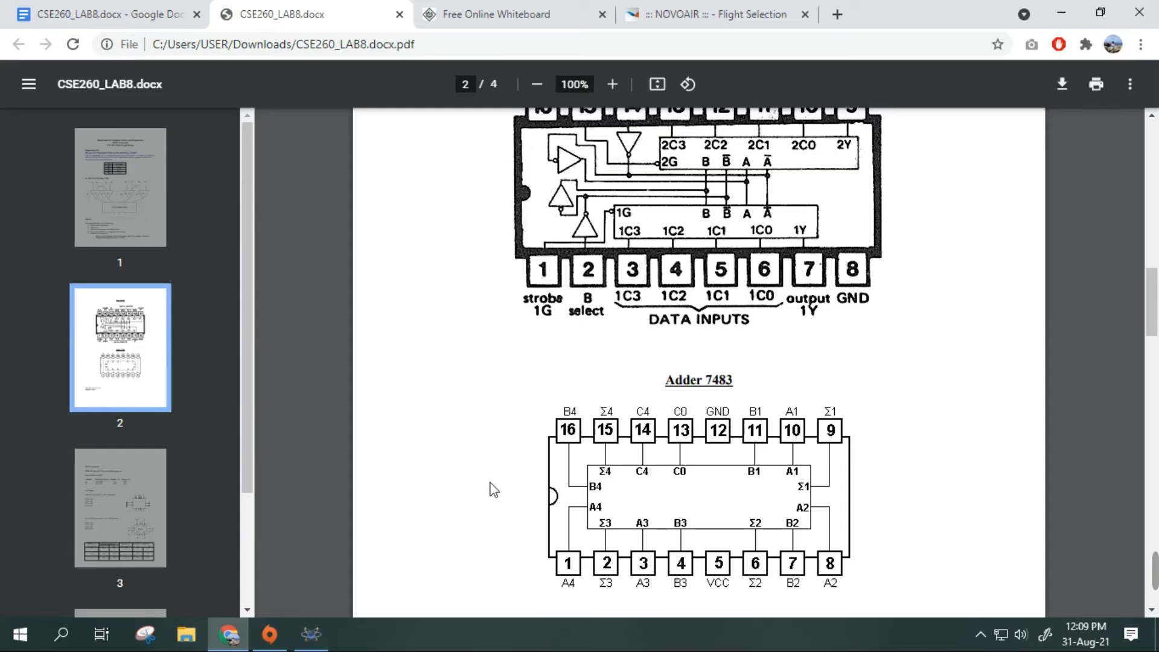
# - Switch to the Proteus schematic and add the 74153 multiplexer from the 74STD library to the device list
pyautogui.click(304, 644)
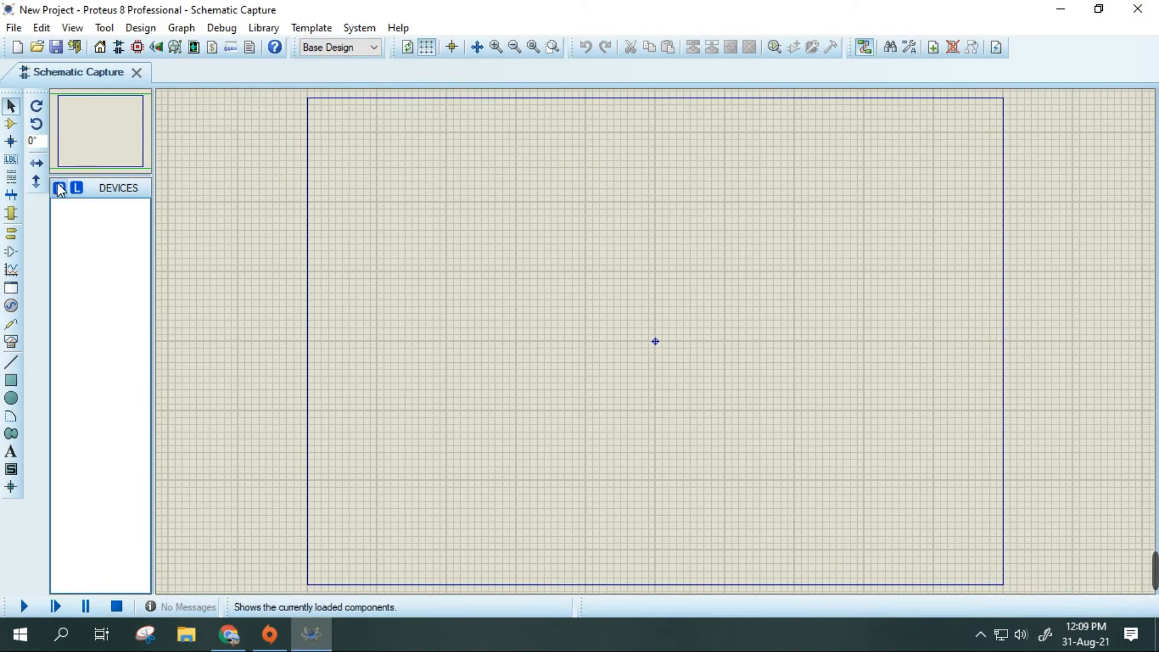
pyautogui.click(59, 189)
pyautogui.write('74153')
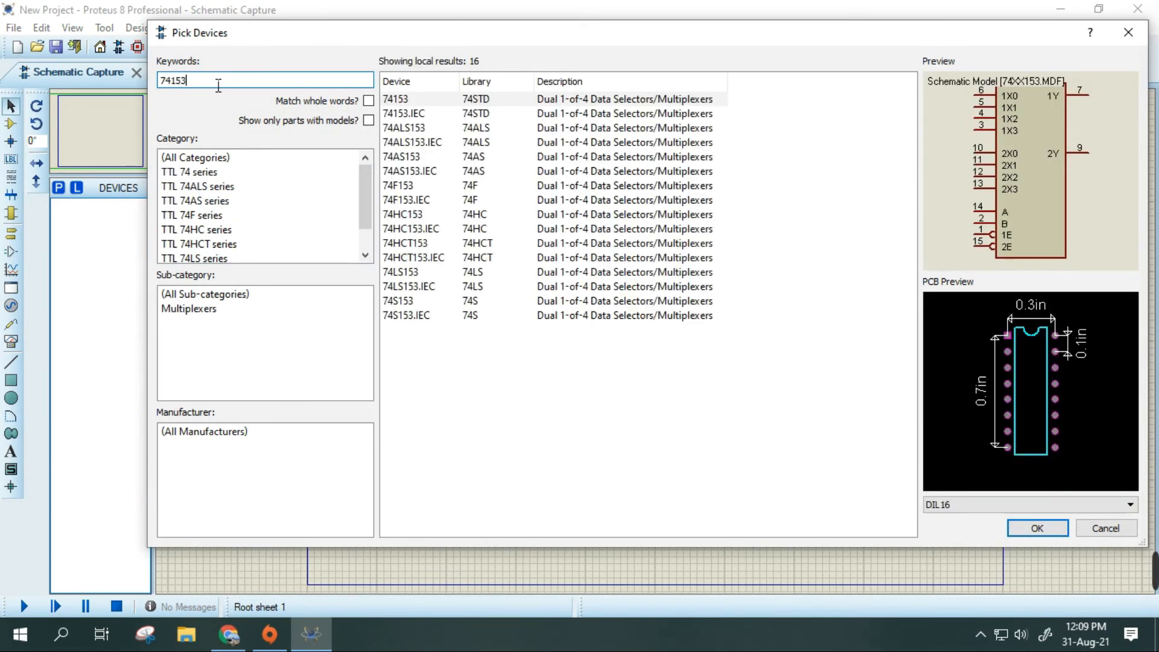
pyautogui.doubleClick(422, 100)
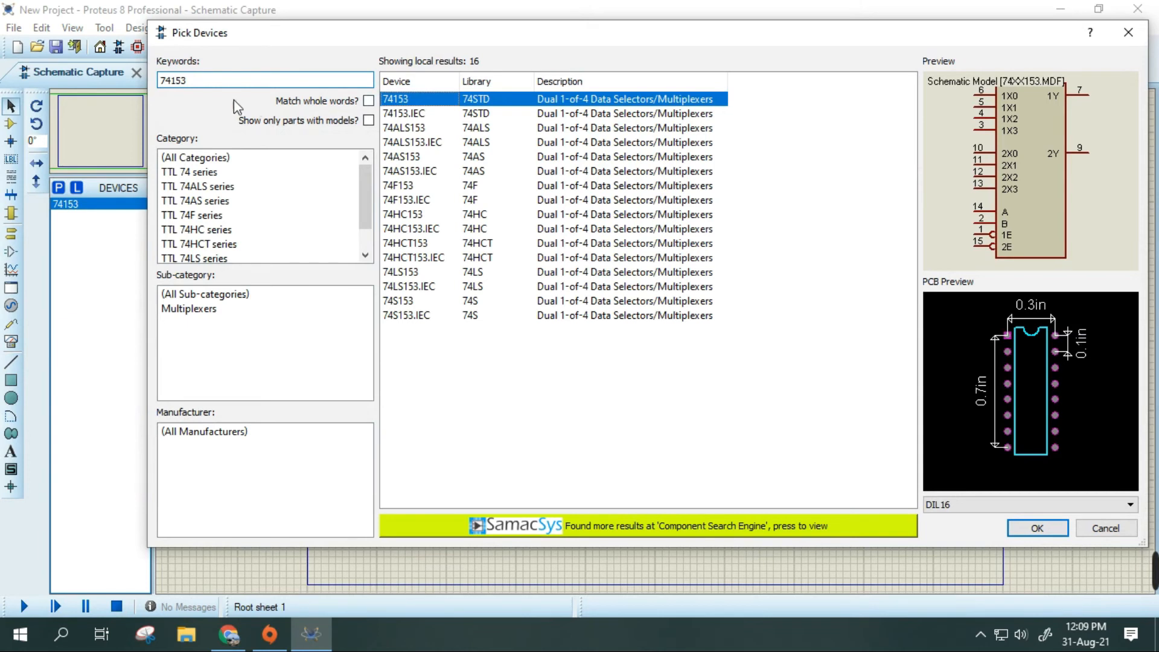
# - Find the 7483 4-bit full adder in the parts library and add it to the device list
pyautogui.moveTo(170, 80); pyautogui.dragTo(187, 81)
pyautogui.write('83')
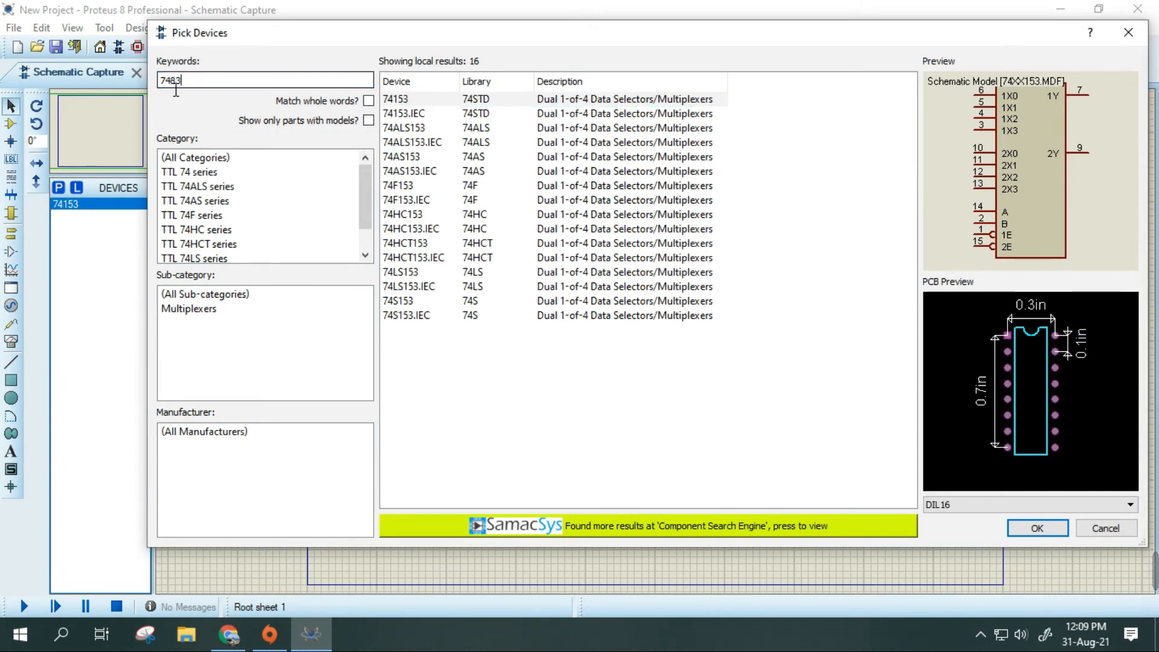
pyautogui.doubleClick(447, 101)
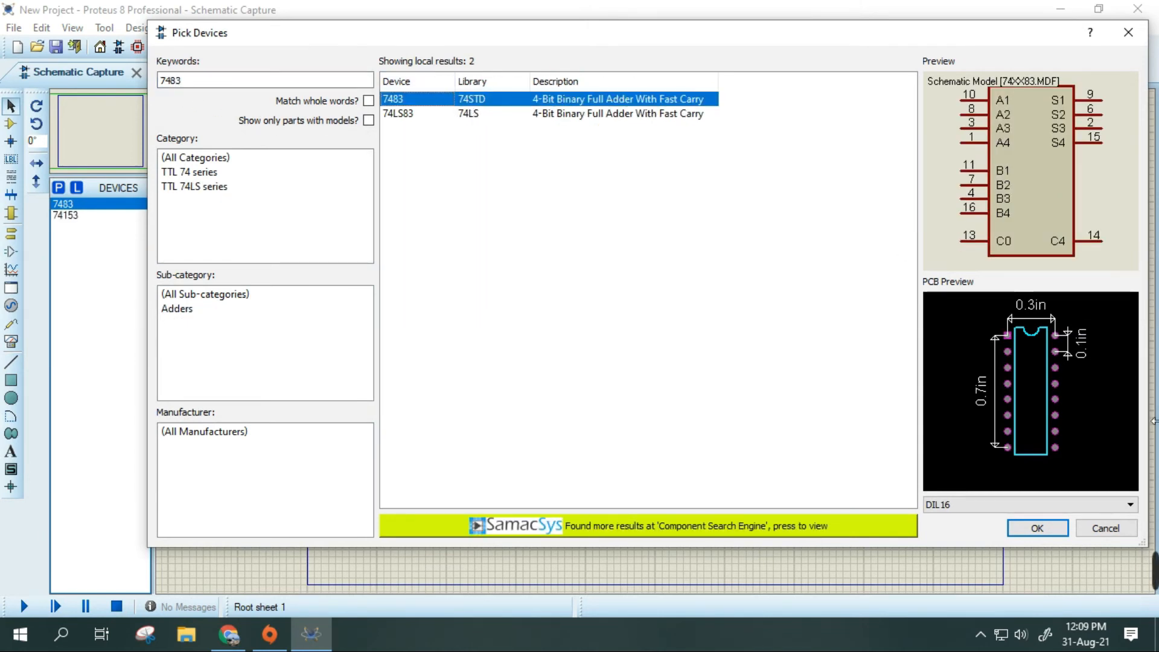
# - Search the parts library for "logic state" and add LOGICSTATE to the device list
pyautogui.moveTo(186, 80); pyautogui.dragTo(63, 101)
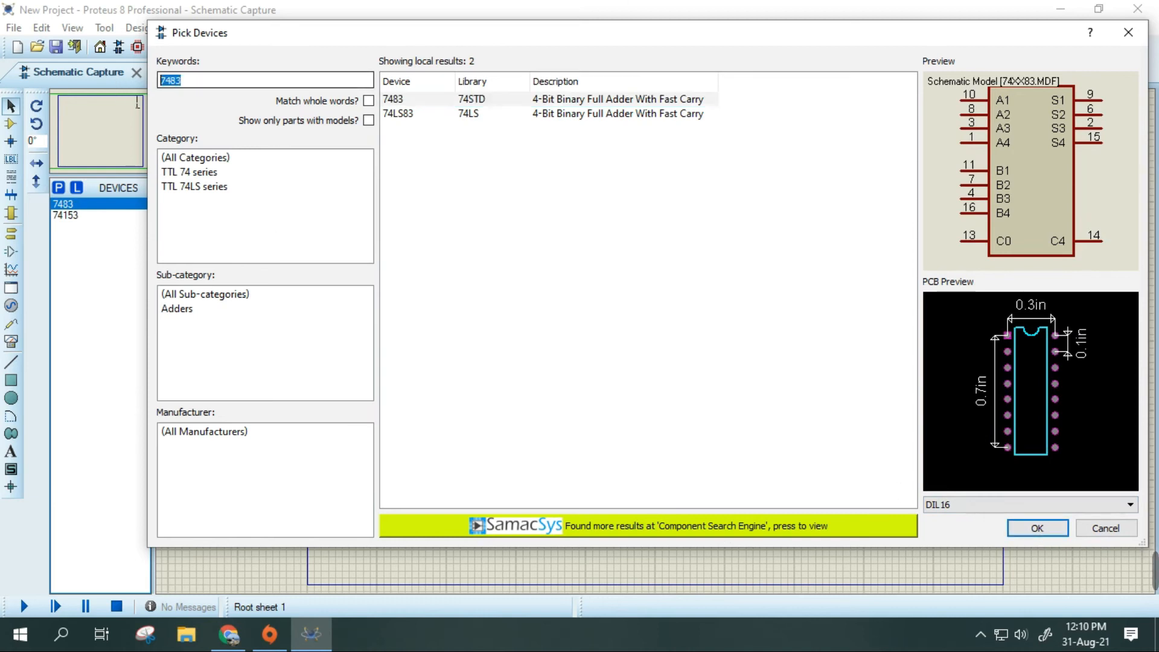
pyautogui.write('logic state')
pyautogui.doubleClick(424, 128)
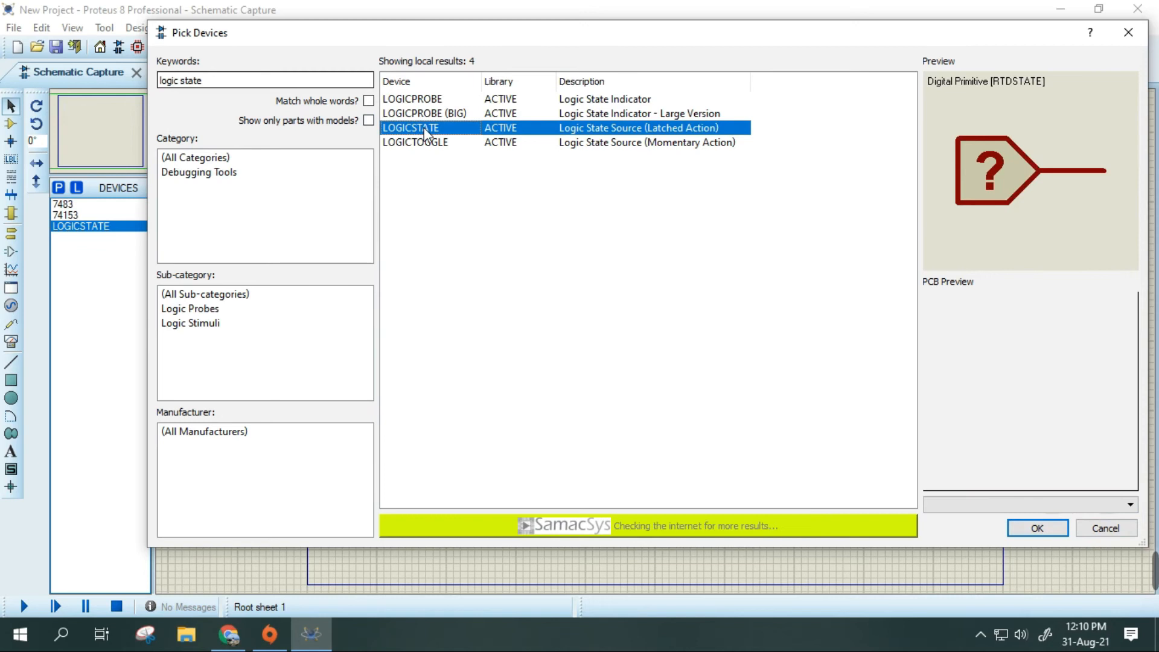
# - Add LOGICPROBE (BIG) to the device list and close the parts library
pyautogui.doubleClick(424, 114)
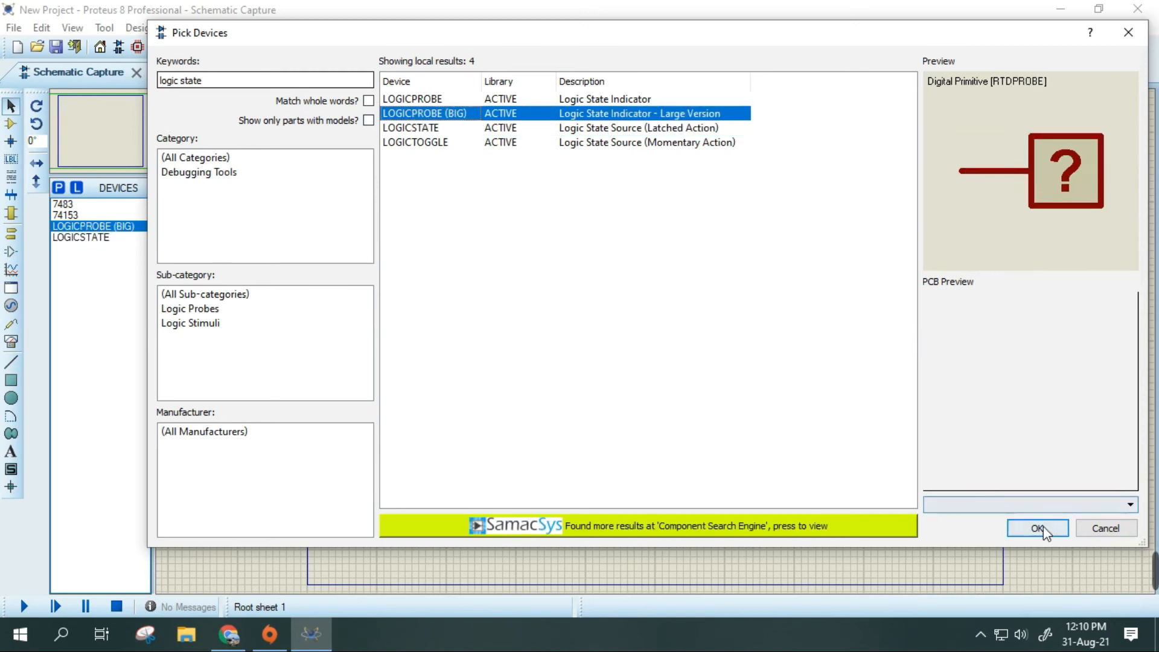
pyautogui.click(1037, 527)
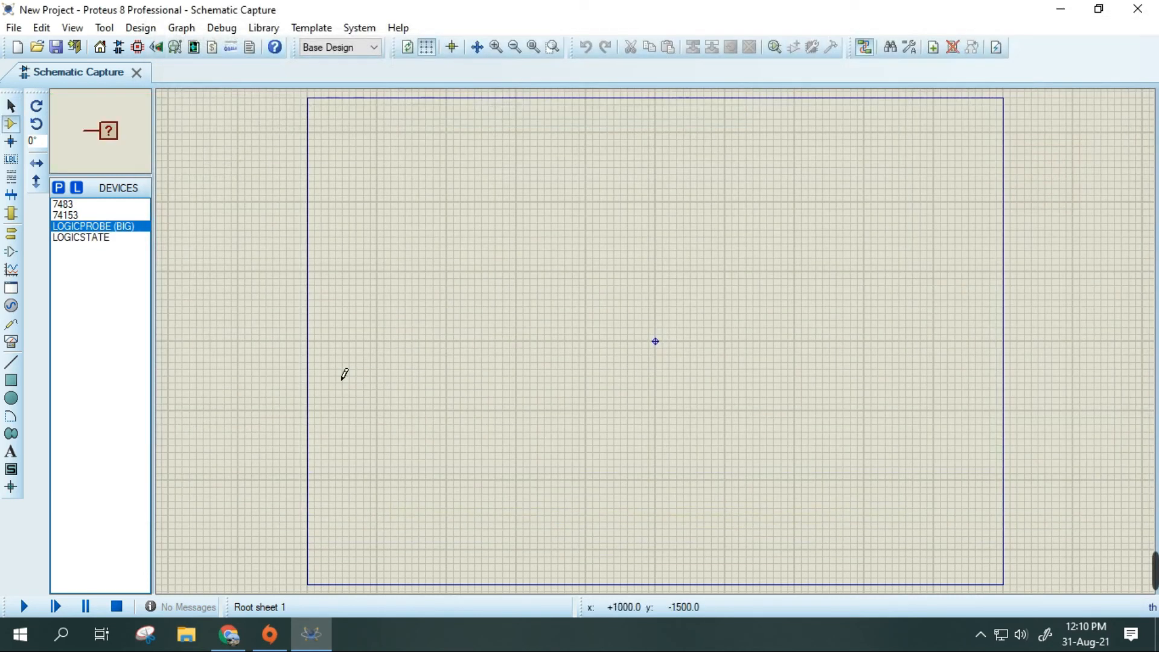
# - Place one 74153 multiplexer in the upper-left area of the schematic sheet
pyautogui.click(69, 215)
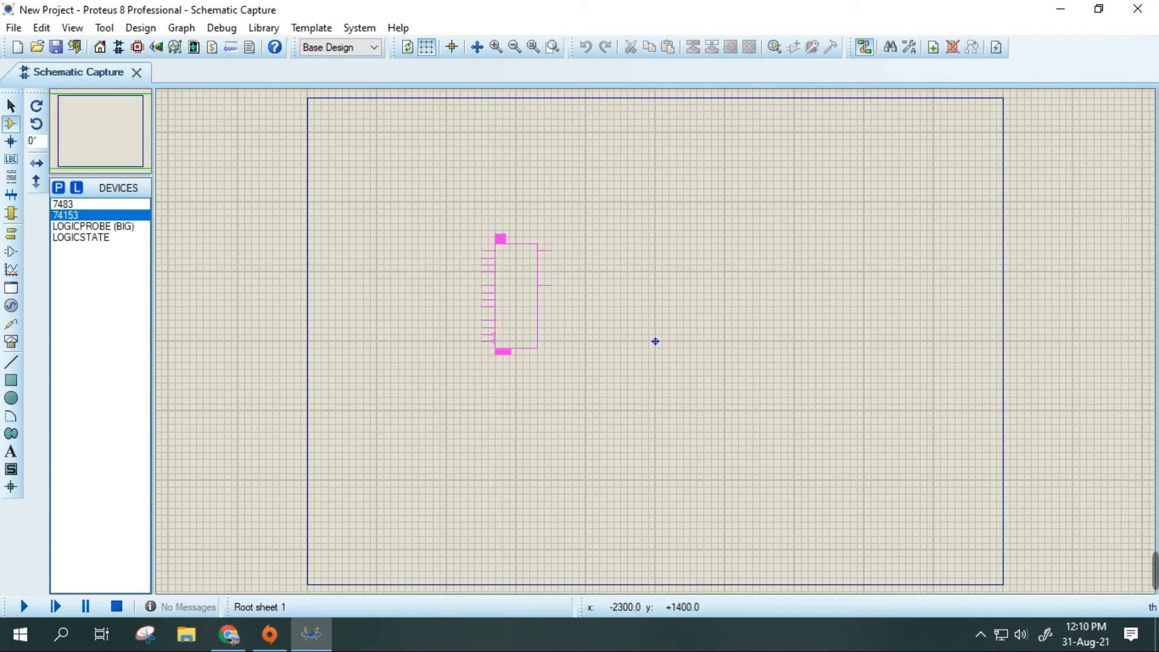
pyautogui.click(448, 152)
pyautogui.scroll(1, 447, 152)
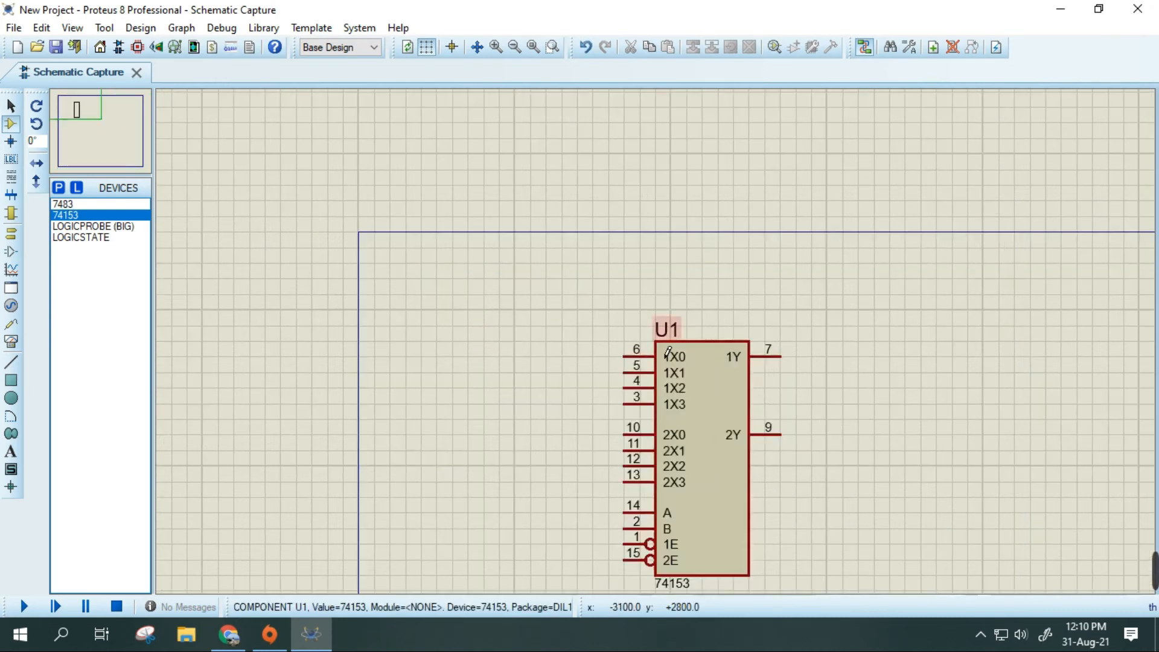
pyautogui.moveTo(1082, 363); pyautogui.dragTo(795, 142)
pyautogui.scroll(-1, 754, 215)
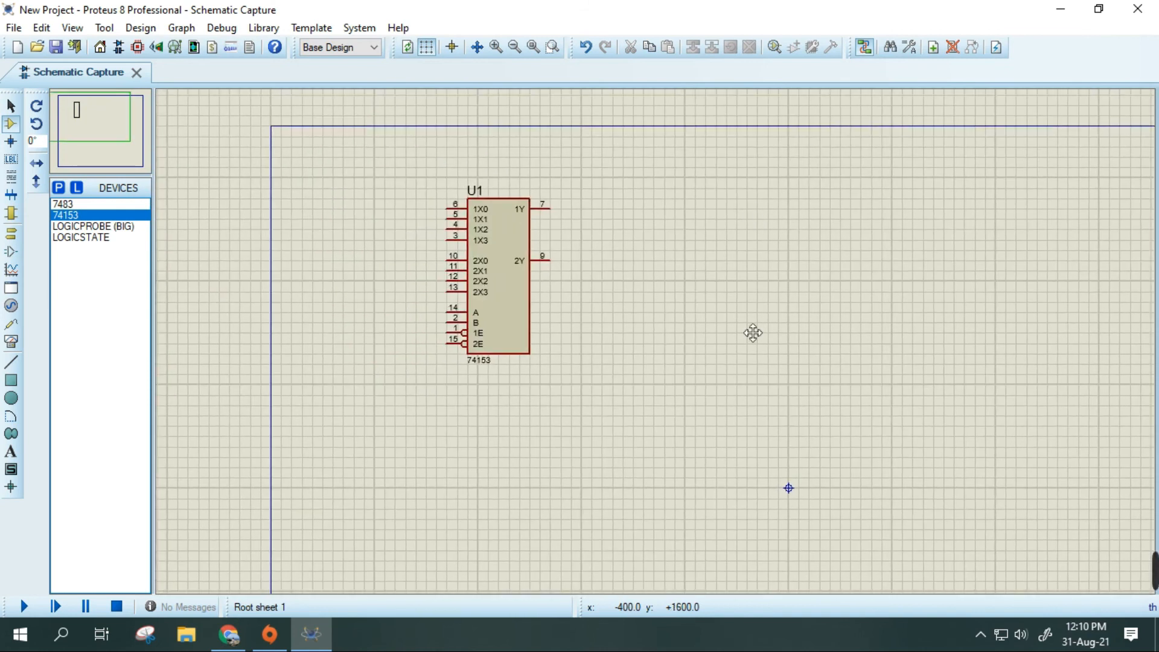
pyautogui.moveTo(752, 333); pyautogui.dragTo(698, 300)
pyautogui.scroll(1, 665, 350)
pyautogui.moveTo(536, 336); pyautogui.dragTo(657, 300)
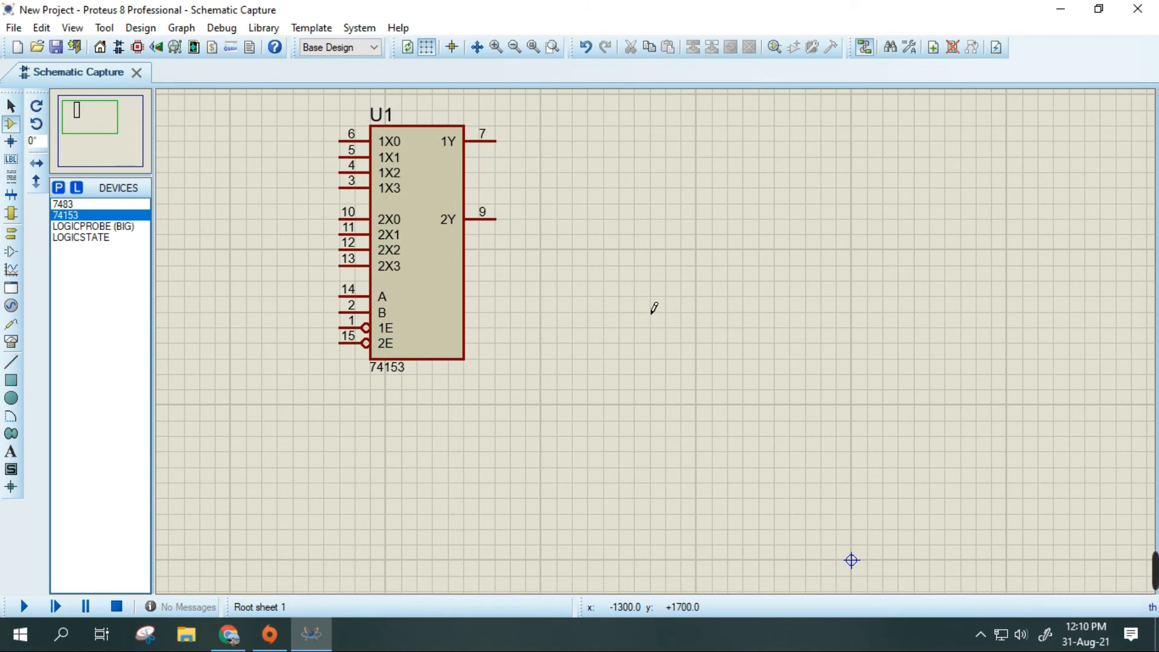
# - Place a second 74153 below the first and move it further down to widen the gap between them
pyautogui.click(459, 475)
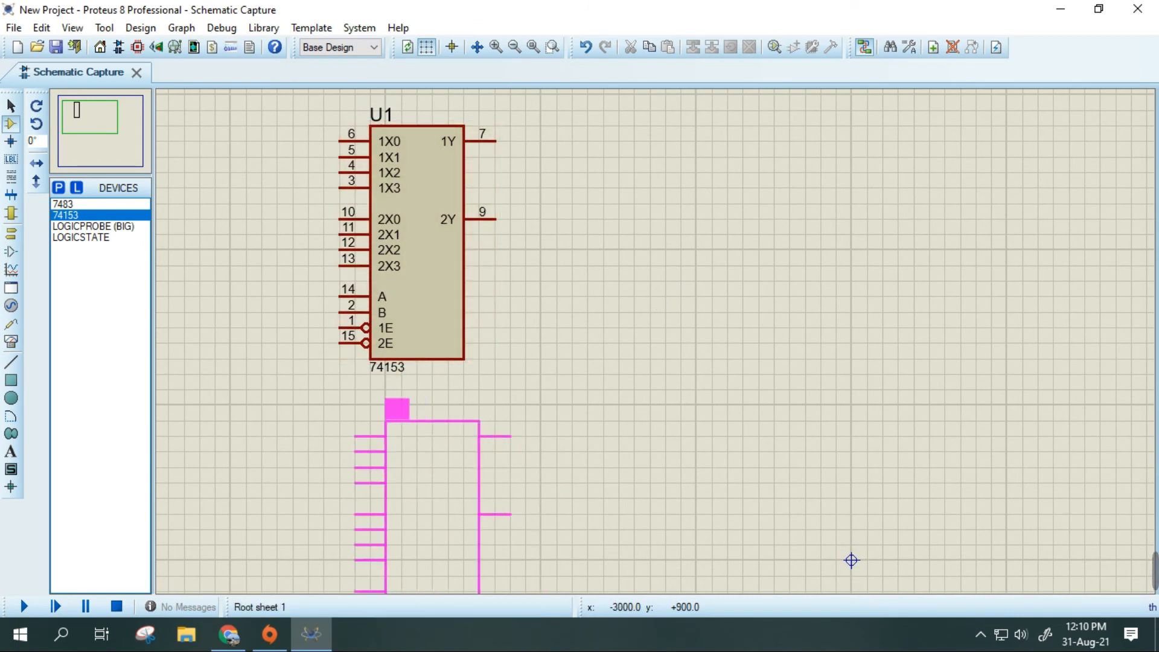
pyautogui.click(370, 420)
pyautogui.scroll(-1, 642, 314)
pyautogui.middleClick(976, 375)
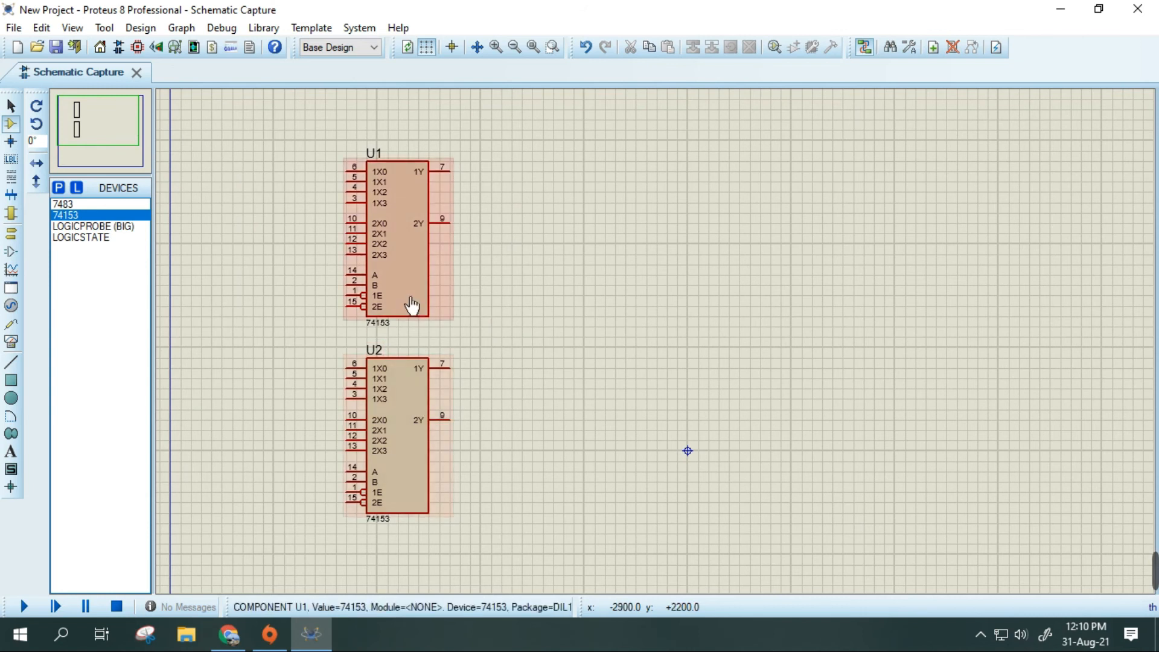
pyautogui.moveTo(296, 348); pyautogui.dragTo(510, 536)
pyautogui.moveTo(406, 450); pyautogui.dragTo(411, 491)
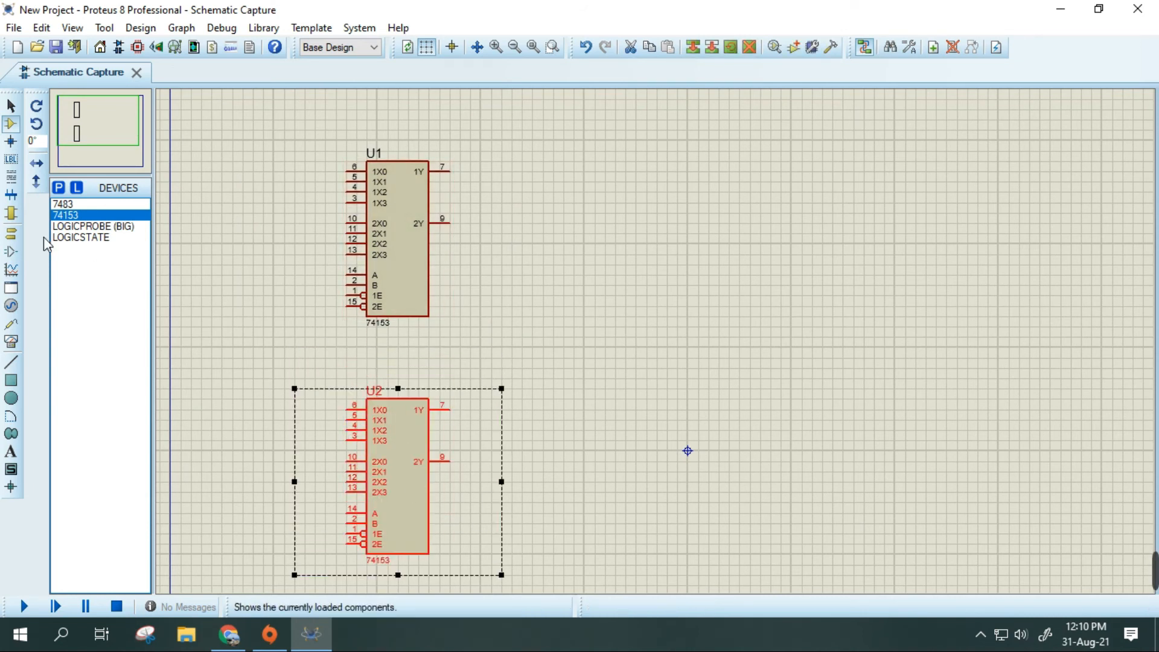
# - Place one 7483 adder to the right of the two multiplexers, about midway between them vertically
pyautogui.click(64, 205)
pyautogui.click(820, 310)
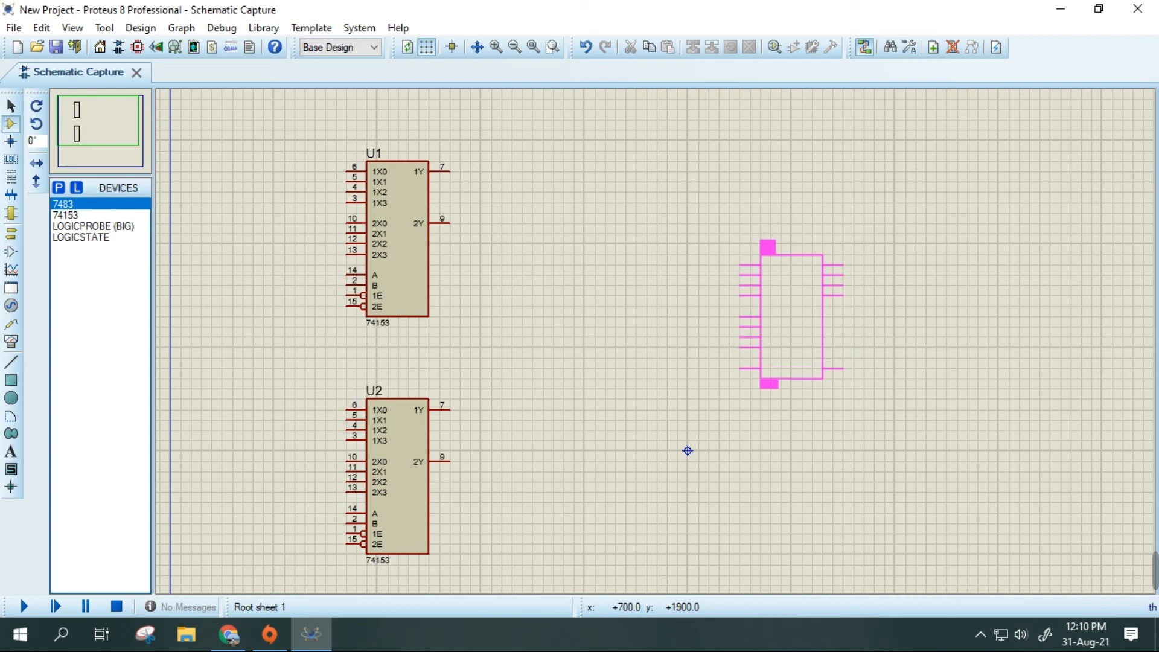
pyautogui.click(769, 277)
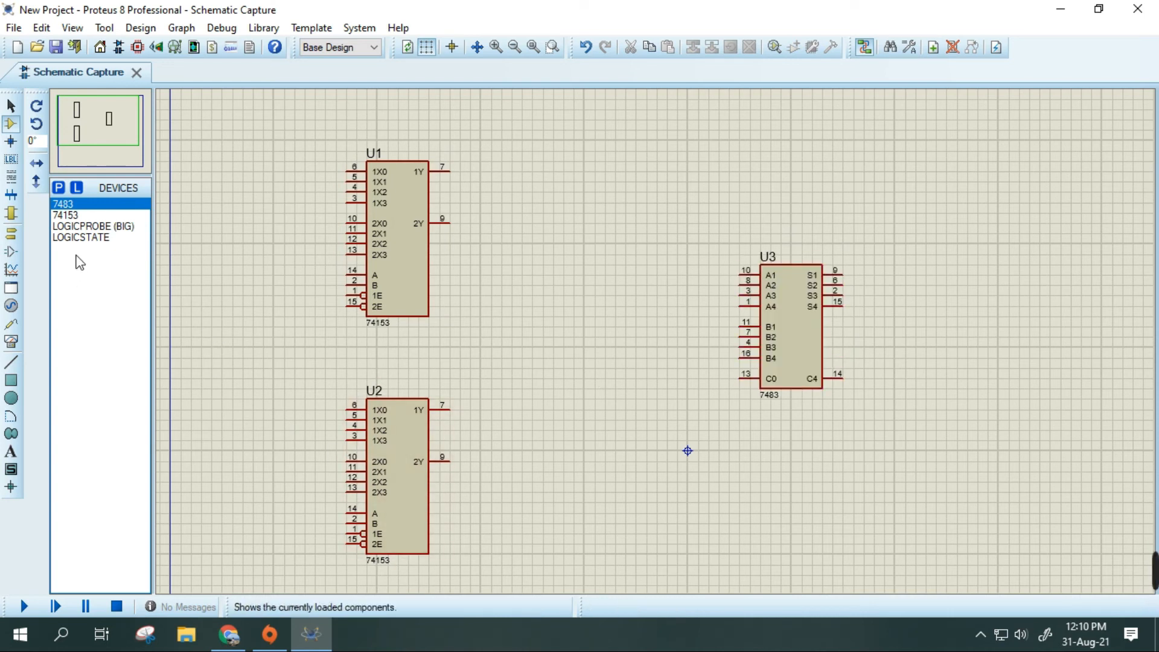
# - Place three LOGICSTATE inputs left of U1: a stacked pair near its top and one more below the pair
pyautogui.click(93, 237)
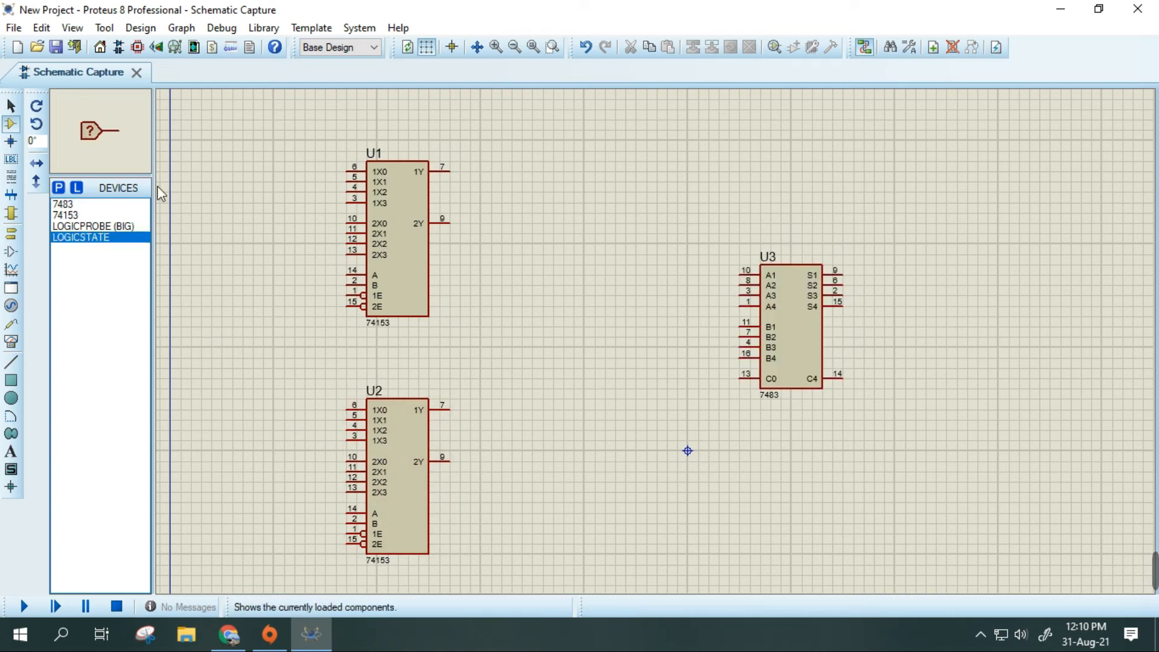
pyautogui.click(248, 140)
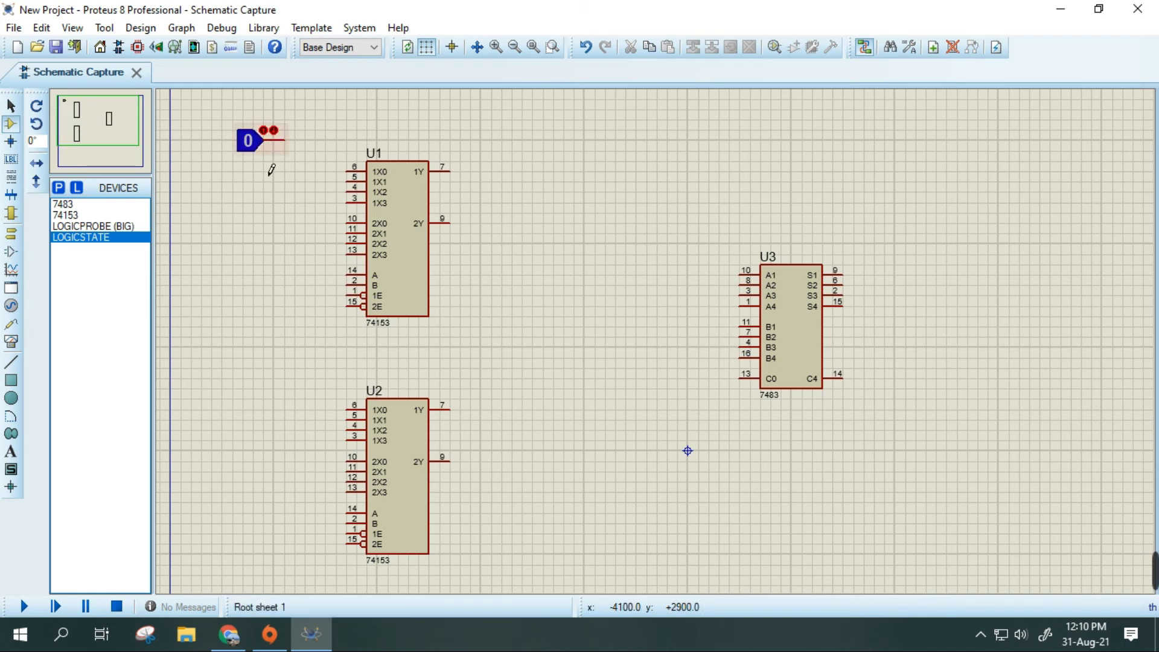
pyautogui.click(248, 161)
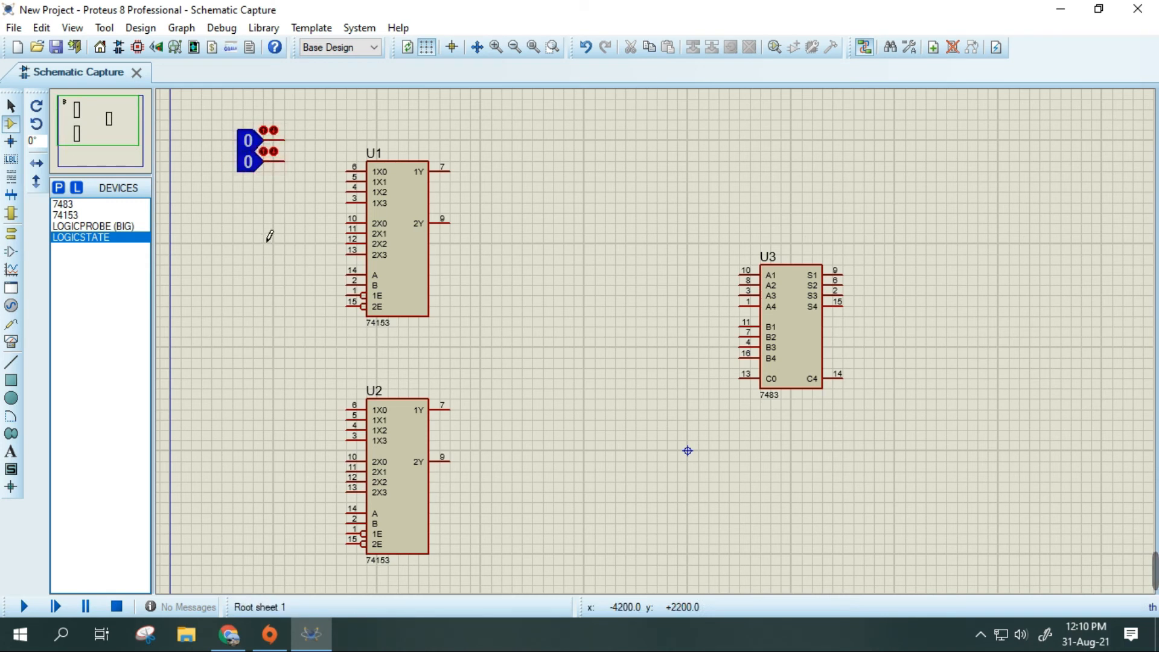
pyautogui.click(248, 213)
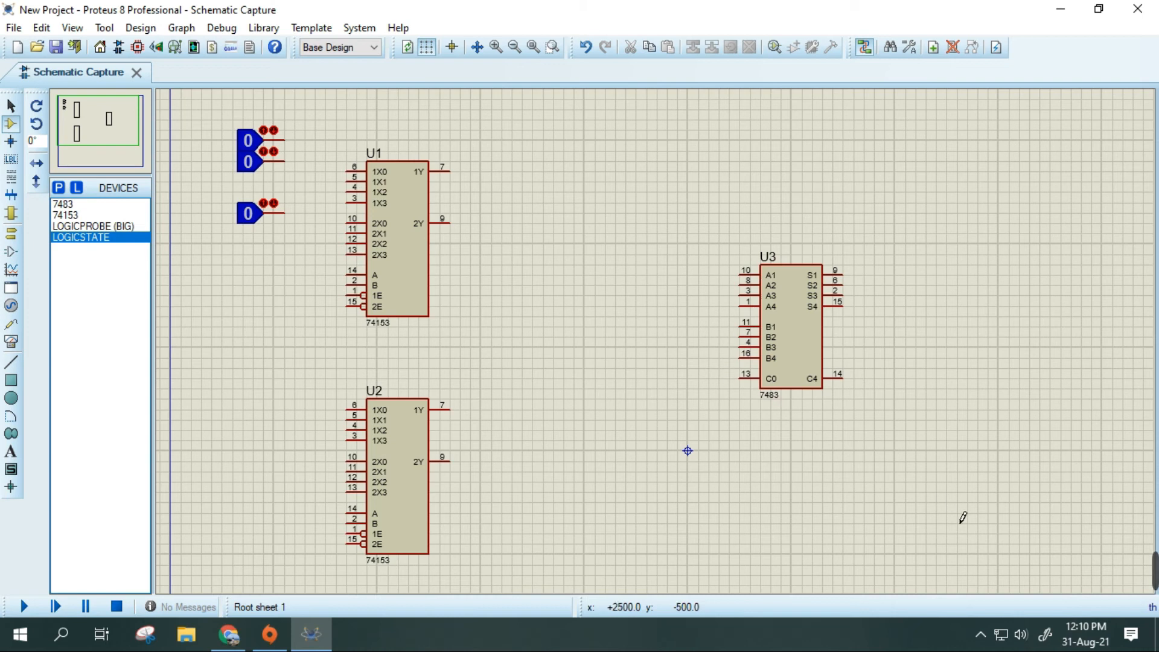
pyautogui.moveTo(957, 572)
pyautogui.click(803, 574)
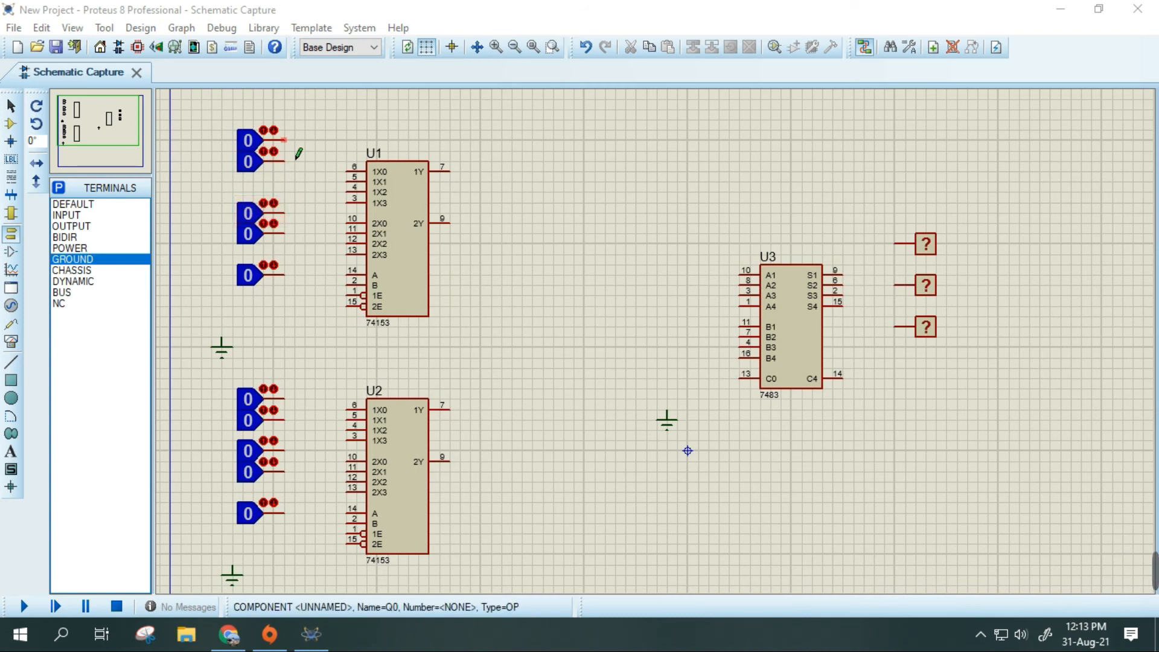
# - Add the text label A with a height of 0.2in to the left of the topmost logic state pair
pyautogui.click(11, 452)
pyautogui.click(216, 155)
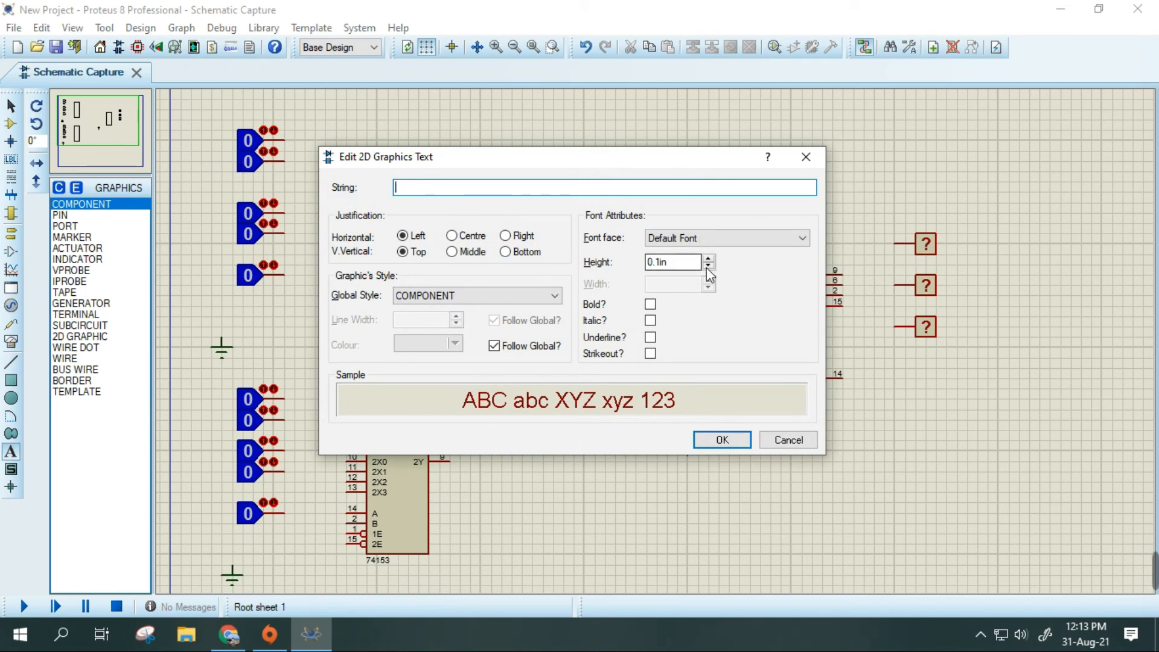
pyautogui.click(663, 266)
pyautogui.press('BackSpace')
pyautogui.press('BackSpace')
pyautogui.write('2')
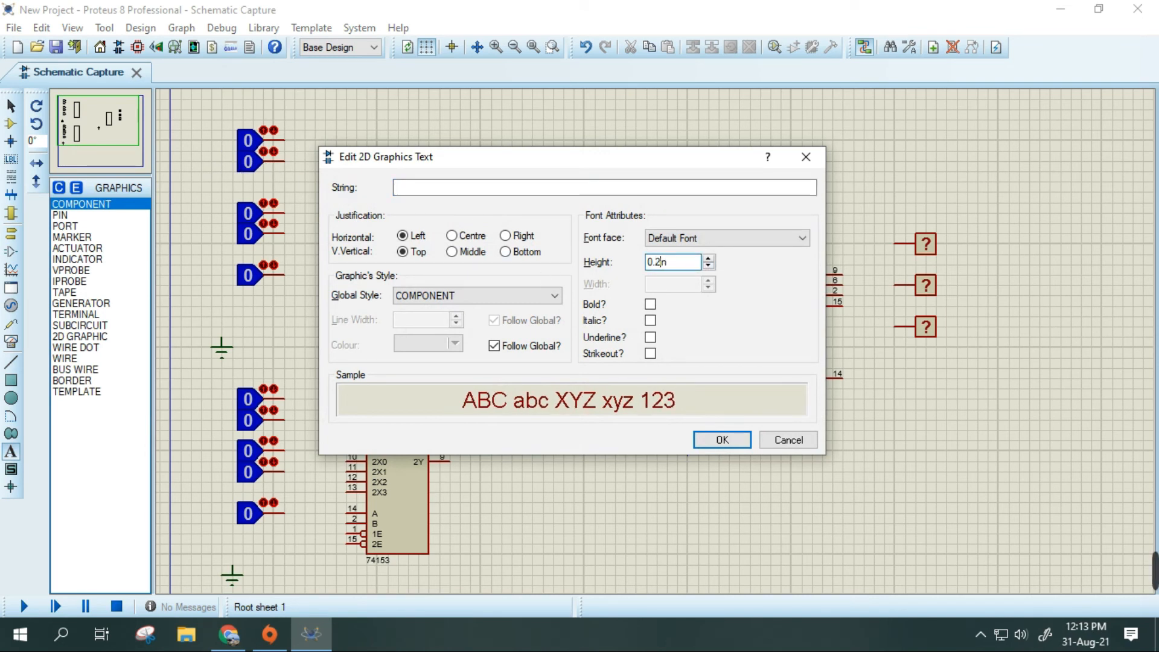
pyautogui.click(463, 191)
pyautogui.write('A')
pyautogui.click(719, 440)
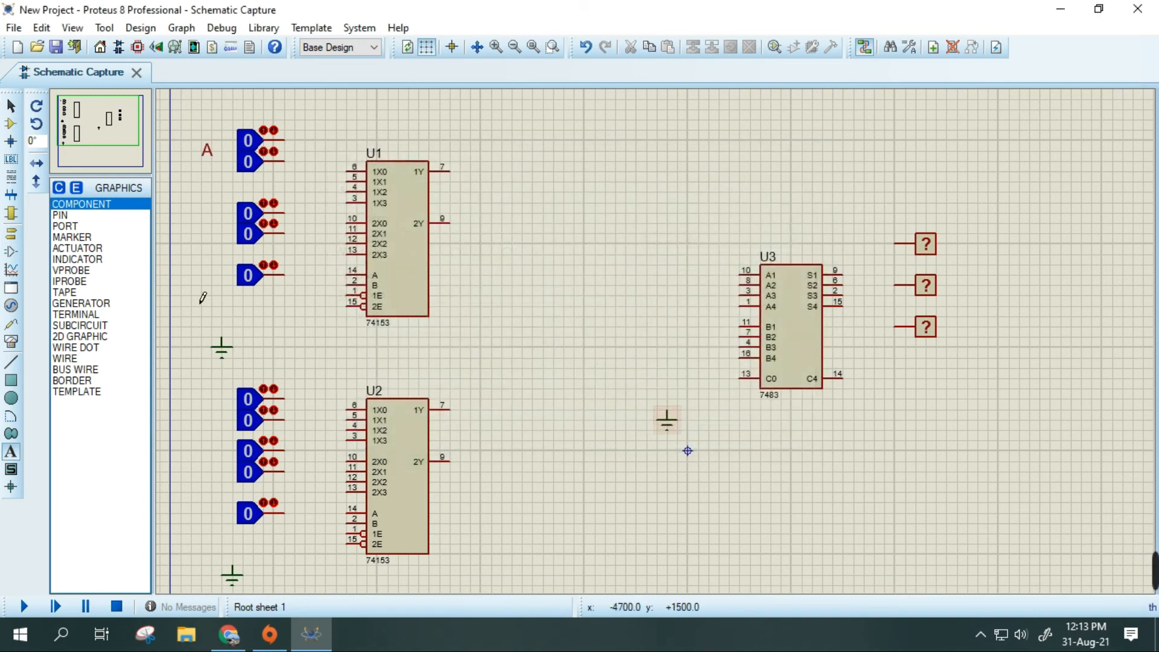
# - Label the second logic state pair beside U1 as B and the two pairs beside U2 as C and D
pyautogui.click(208, 236)
pyautogui.write('B')
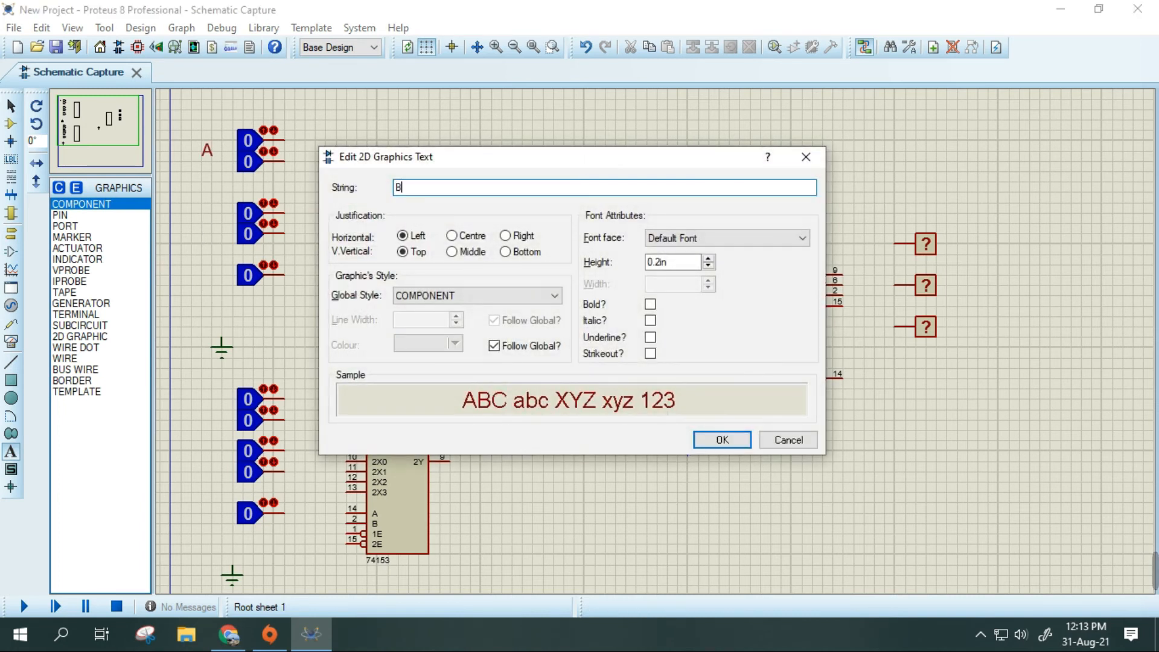
pyautogui.press('Return')
pyautogui.click(214, 443)
pyautogui.write('C')
pyautogui.click(720, 440)
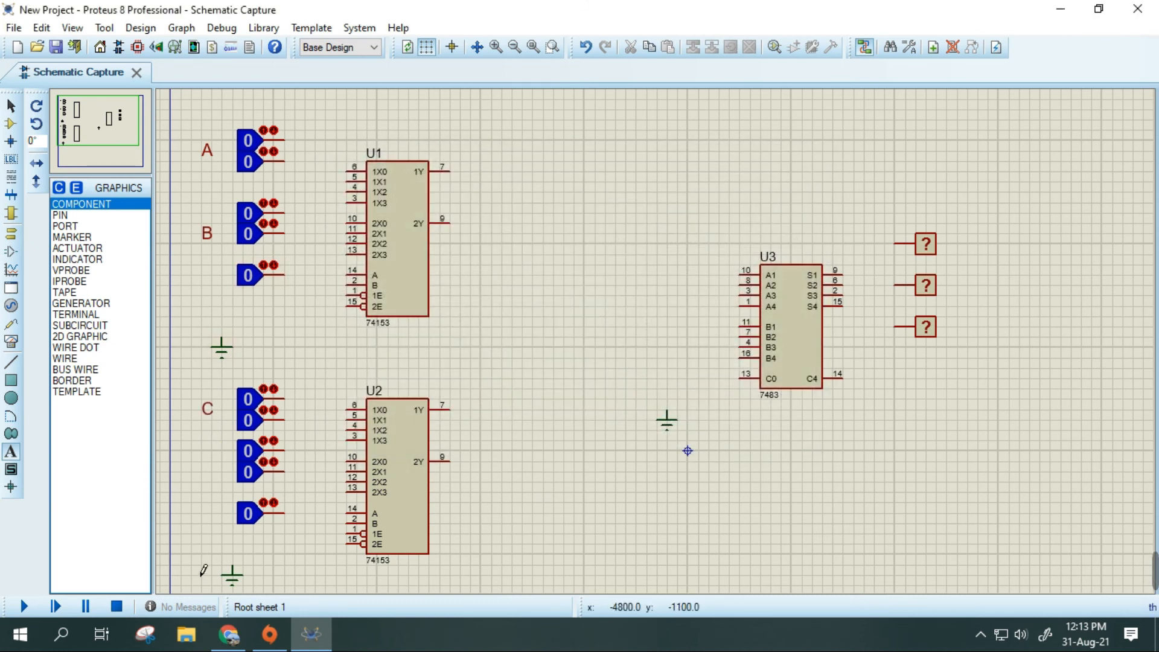
pyautogui.click(213, 470)
pyautogui.write('D')
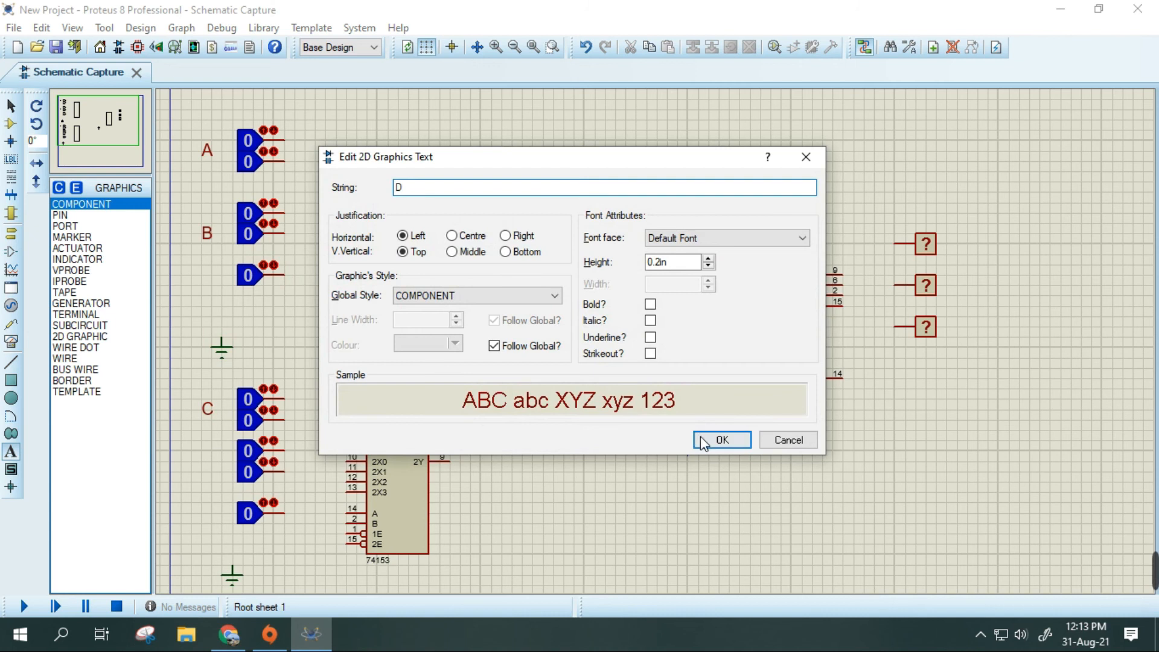
pyautogui.click(718, 439)
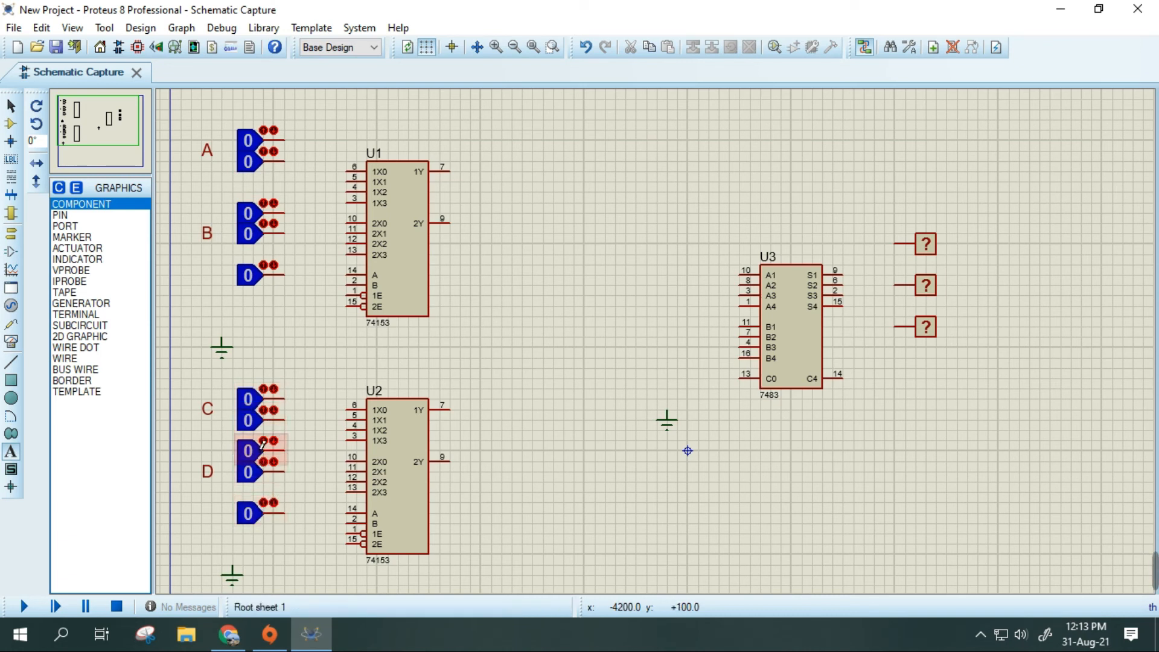
# - Wire the upper logic state of pair A to pin 1X0 of U1
pyautogui.click(285, 140)
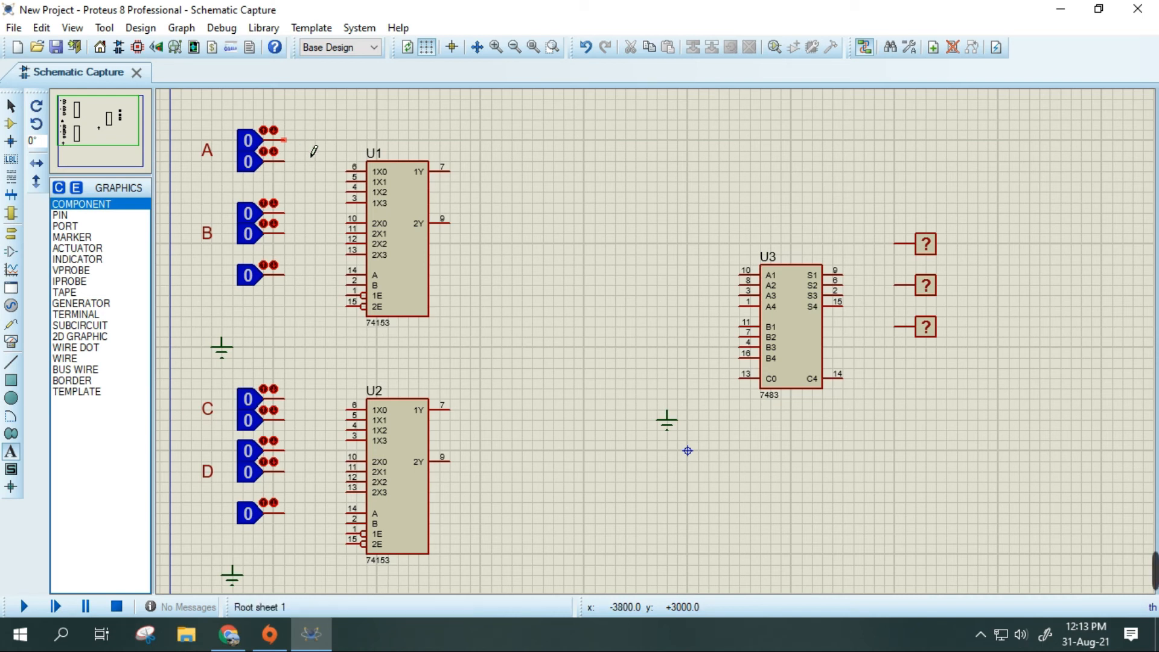
pyautogui.click(356, 172)
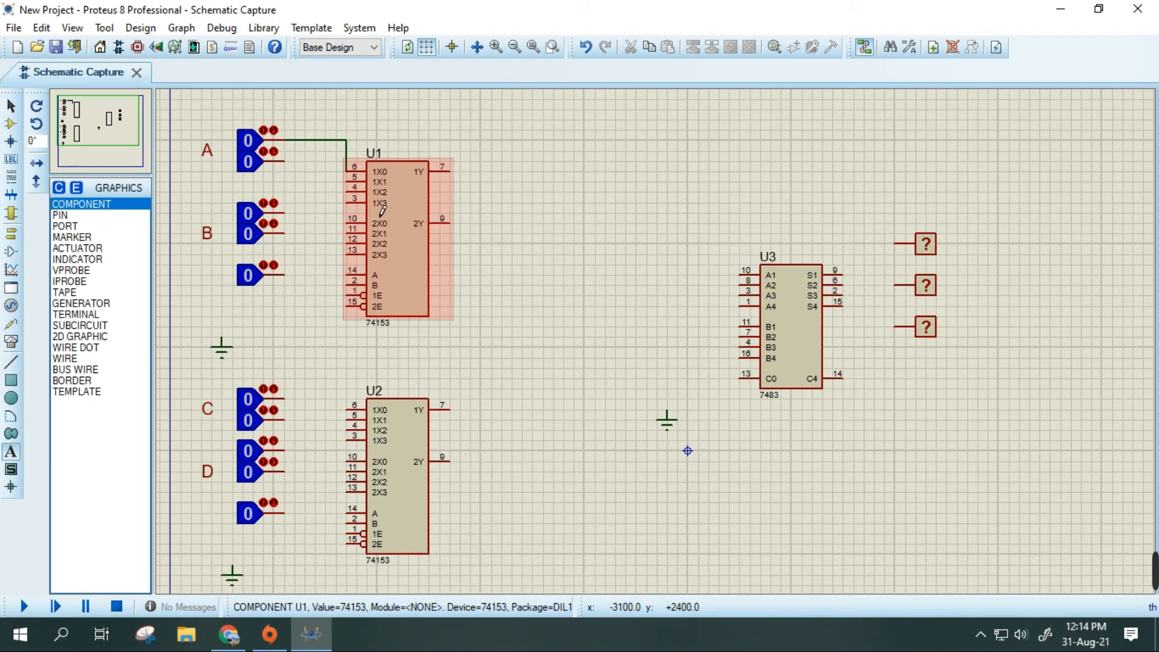
# - Review the 74153 pinout in the lab PDF and the circuit sketch on the browser whiteboard, and return to Proteus
pyautogui.click(229, 639)
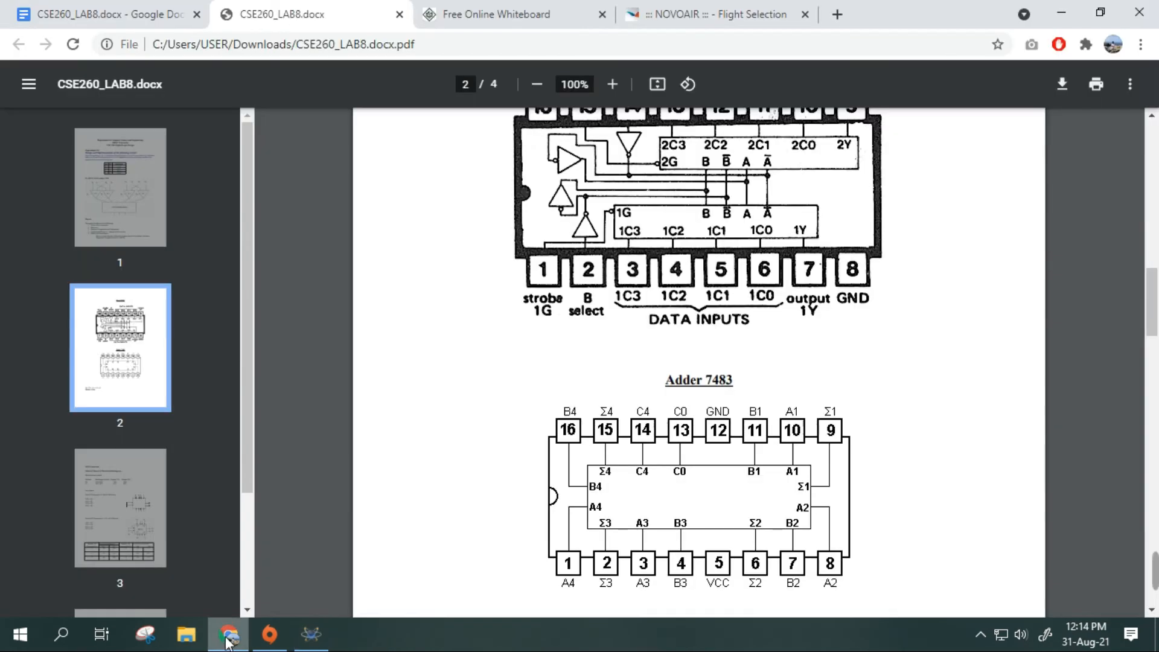
pyautogui.scroll(6, 474, 395)
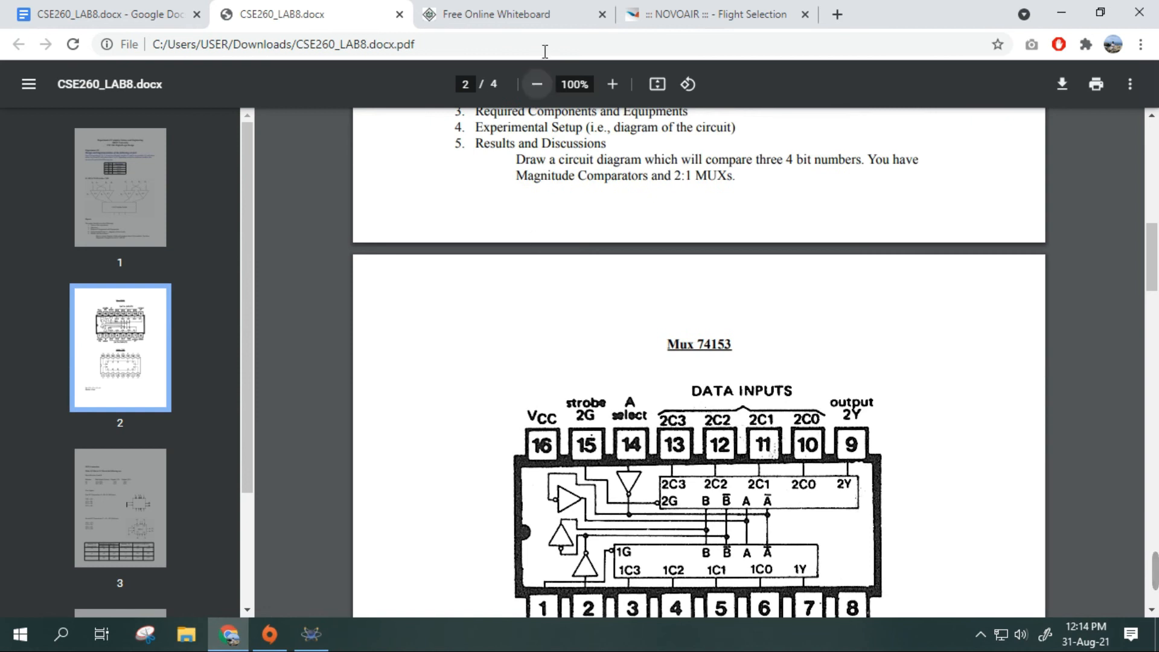
pyautogui.click(506, 15)
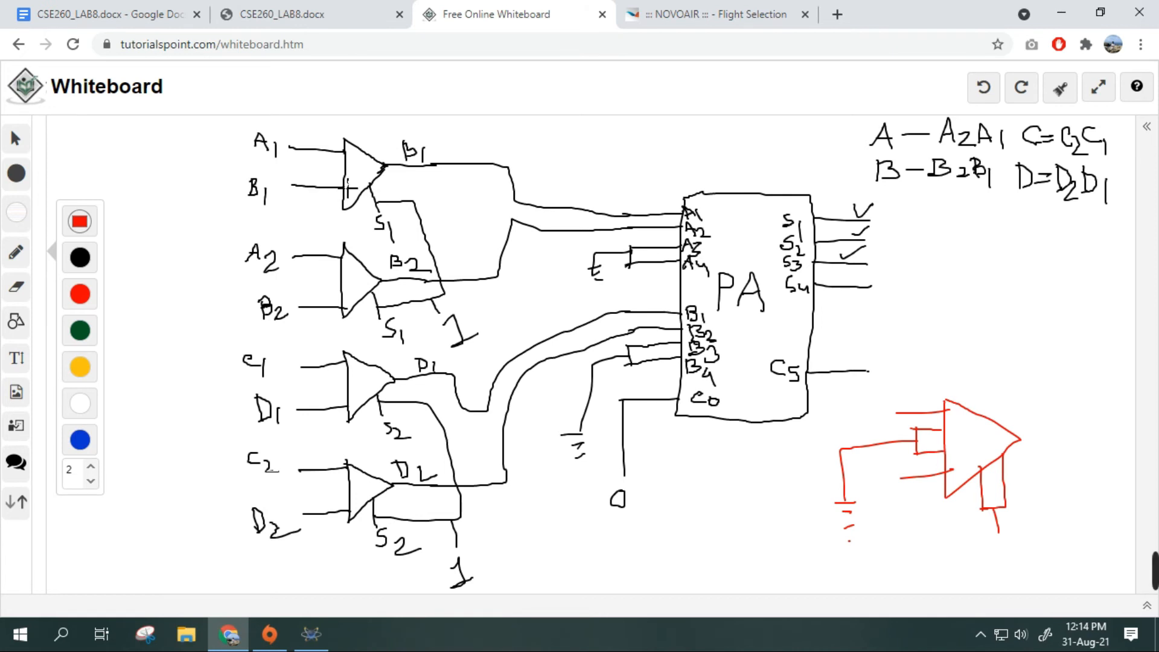
pyautogui.click(307, 630)
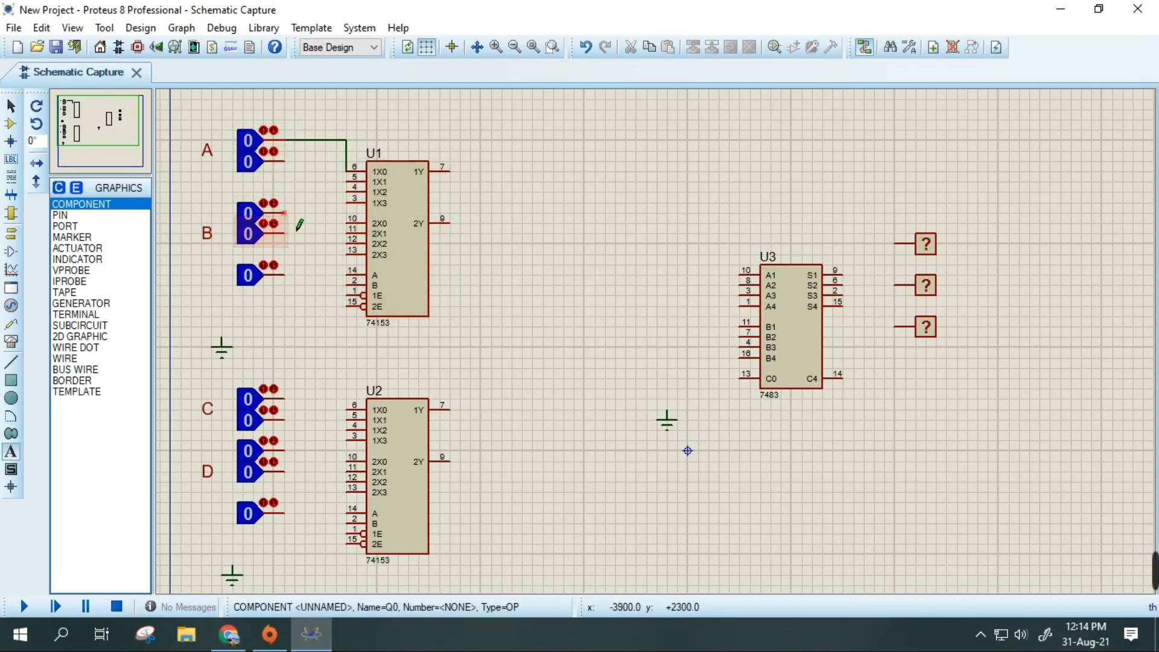
# - Try wiring the upper logic state of pair B to pin 2X0 of U1, and undo that wire
pyautogui.click(285, 212)
pyautogui.click(348, 218)
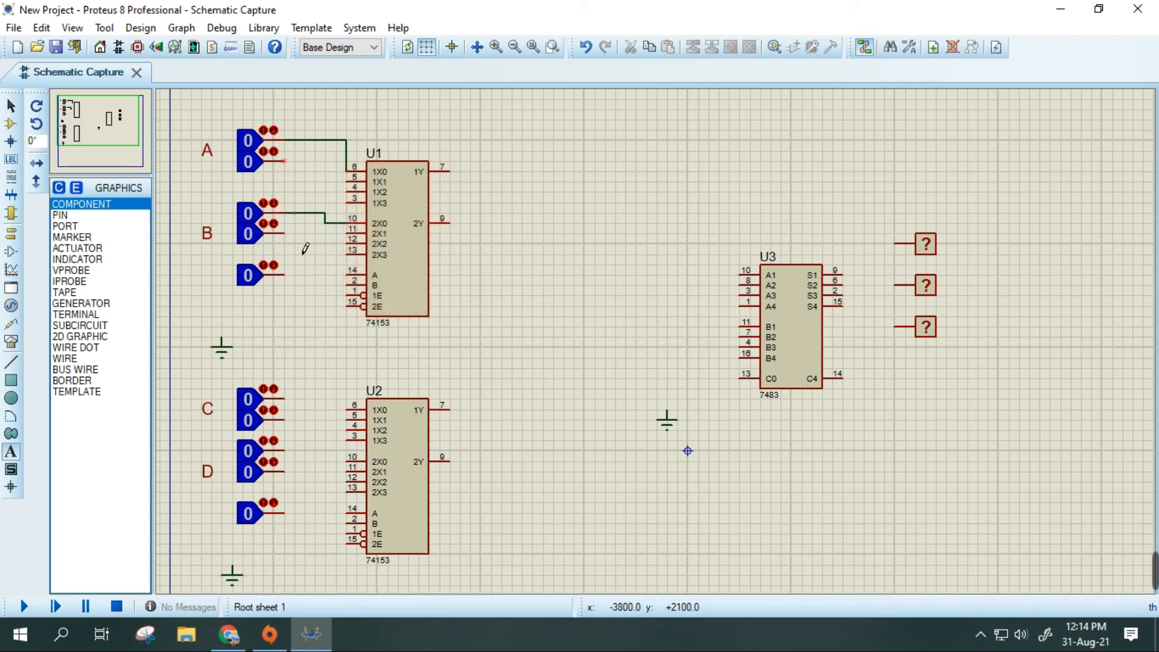
pyautogui.hotkey('ctrl', 'z')
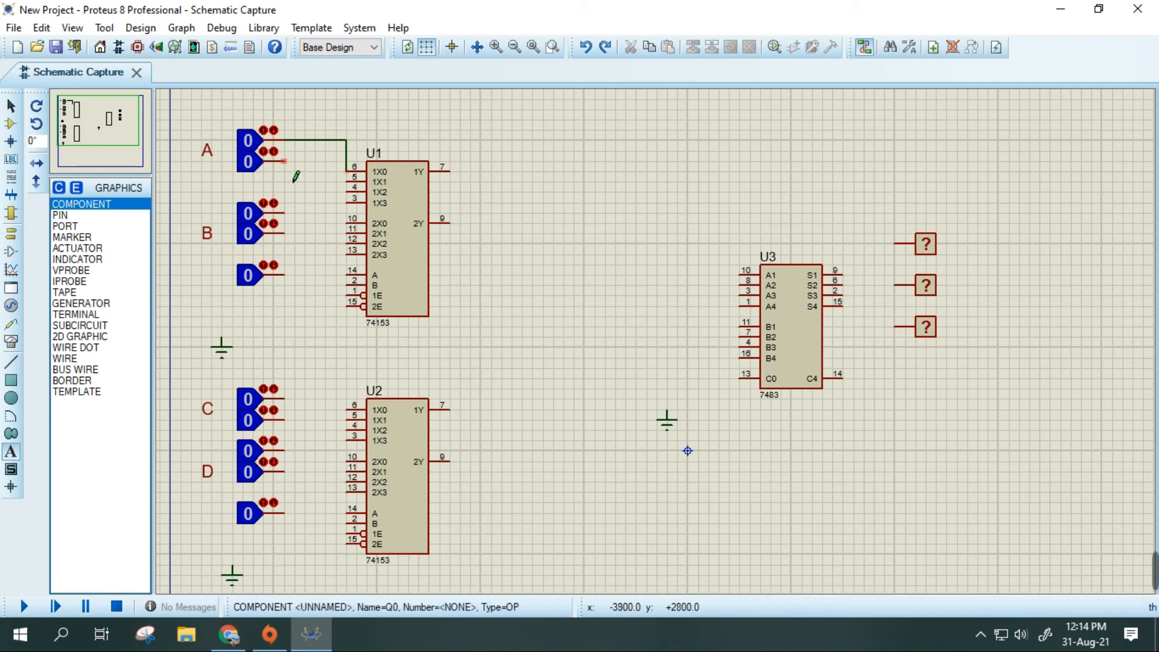
# - Wire the lower logic state of pair A to pin 2X0 of U1 and the upper one of pair B to 1X3
pyautogui.click(284, 161)
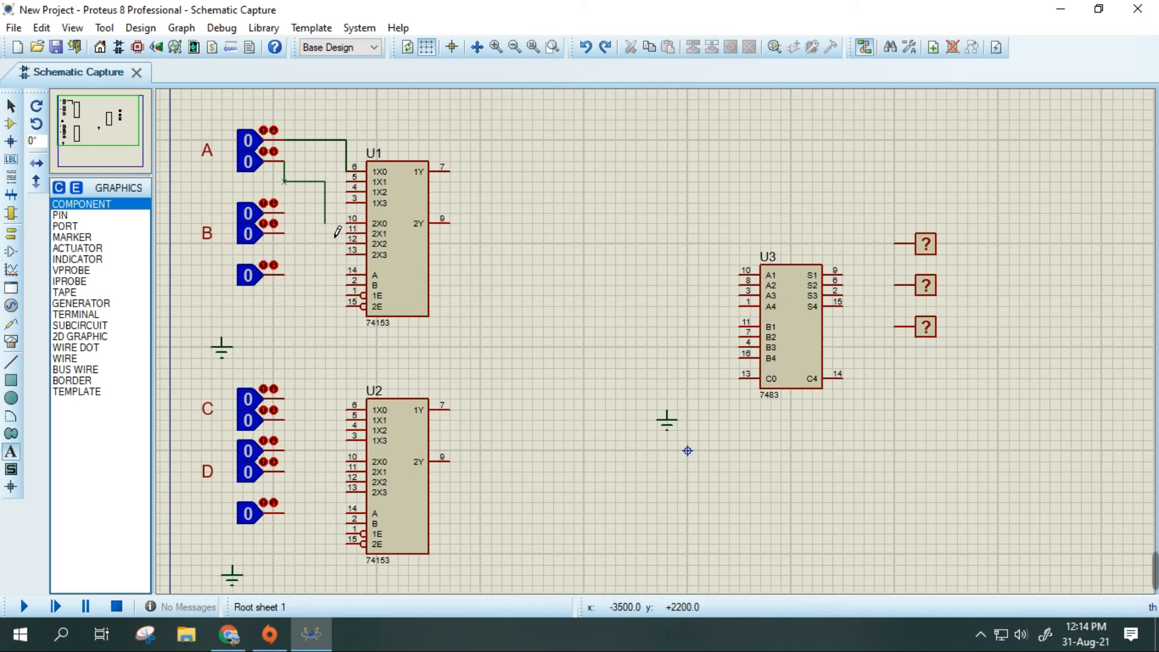
pyautogui.click(351, 225)
pyautogui.moveTo(795, 584)
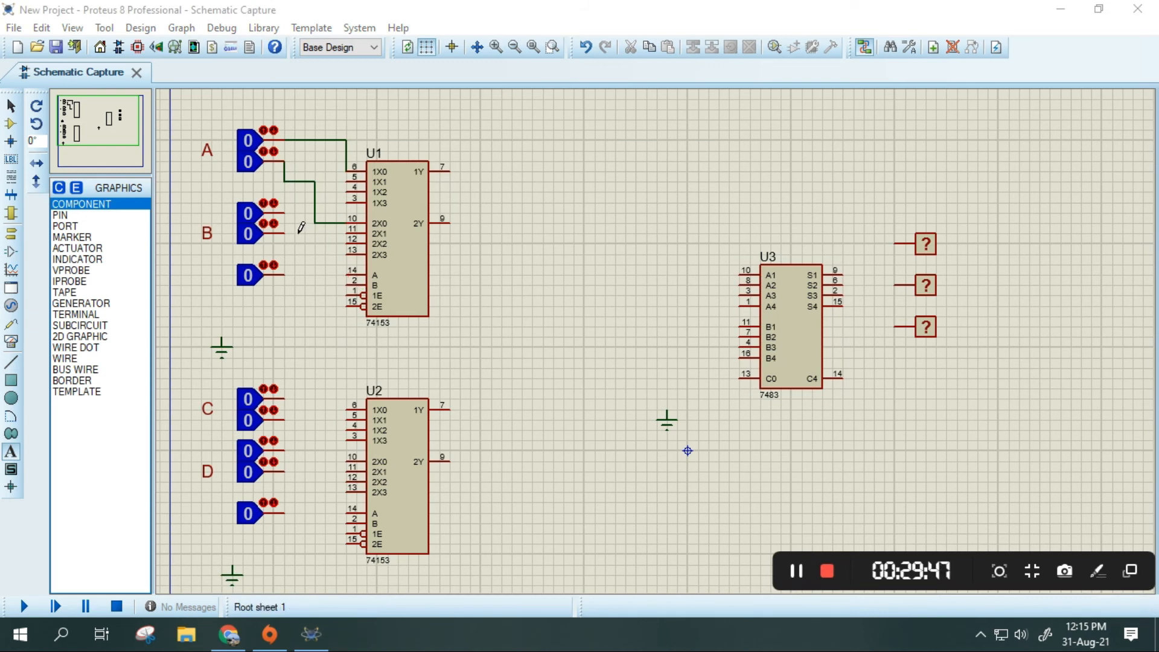
pyautogui.click(283, 212)
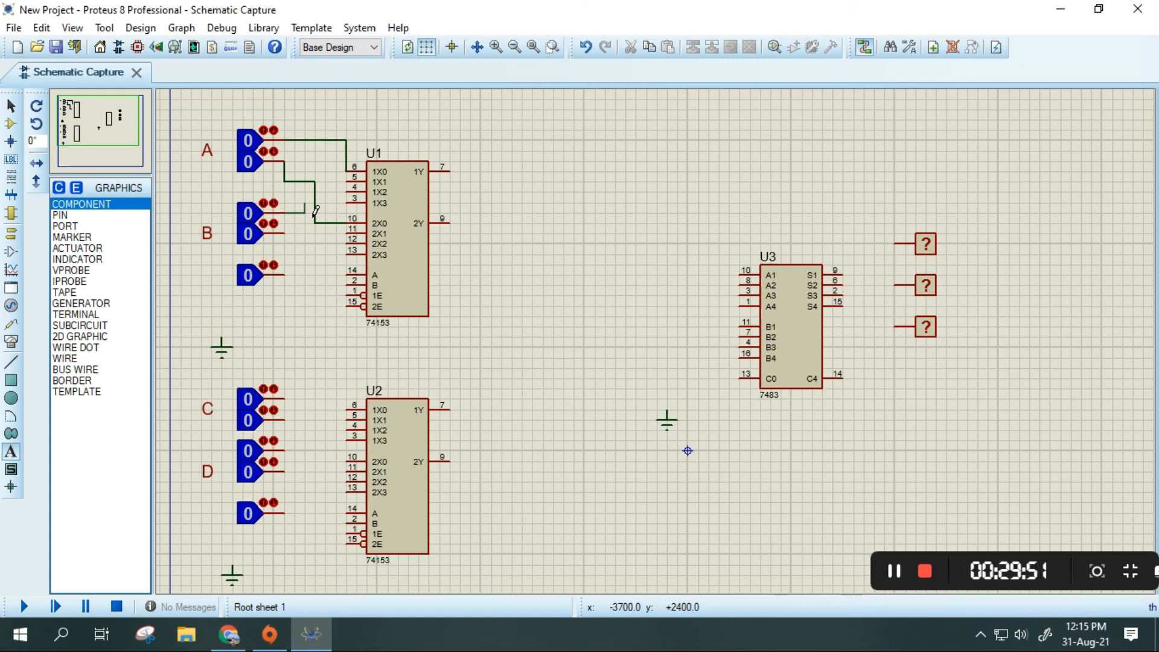
pyautogui.click(348, 204)
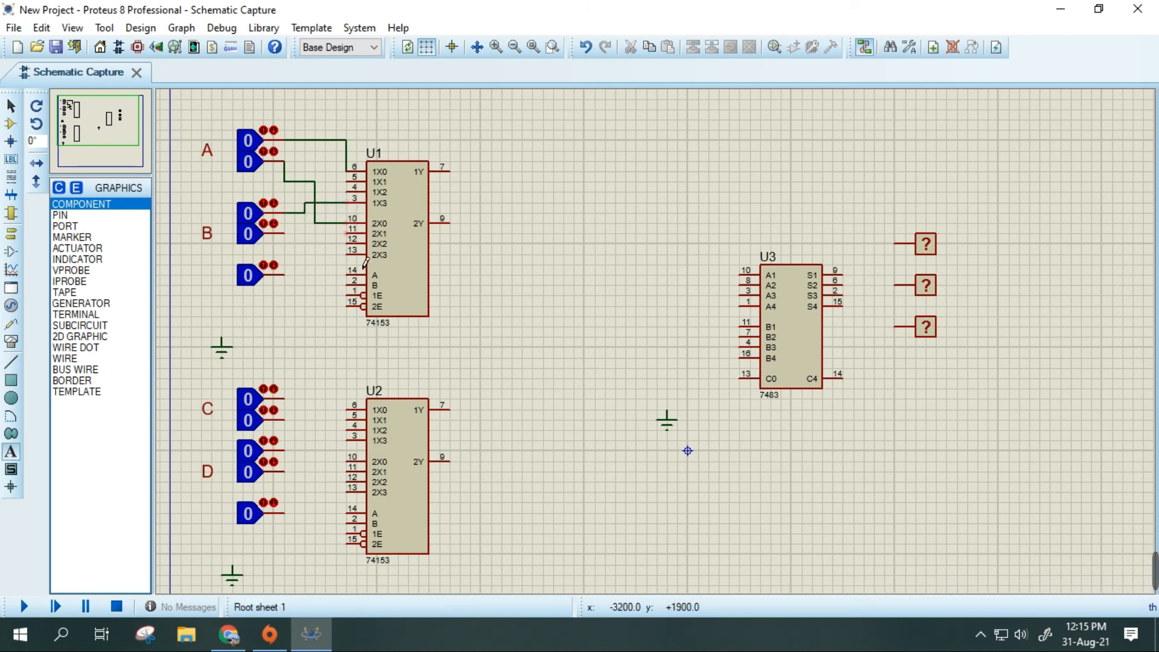
# - Wire the lower logic state of pair B to pin 2X3 of U1, and check the 74153 pinout in the lab PDF
pyautogui.click(348, 253)
pyautogui.click(237, 629)
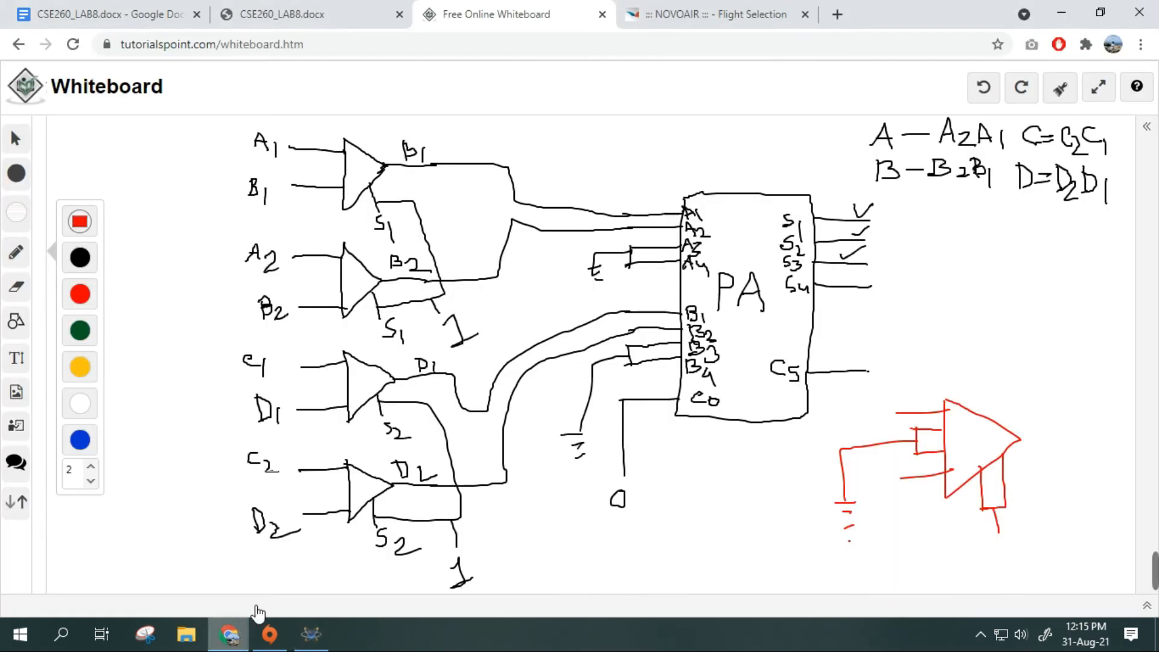
pyautogui.click(364, 8)
pyautogui.scroll(1, 649, 396)
pyautogui.scroll(-3, 809, 386)
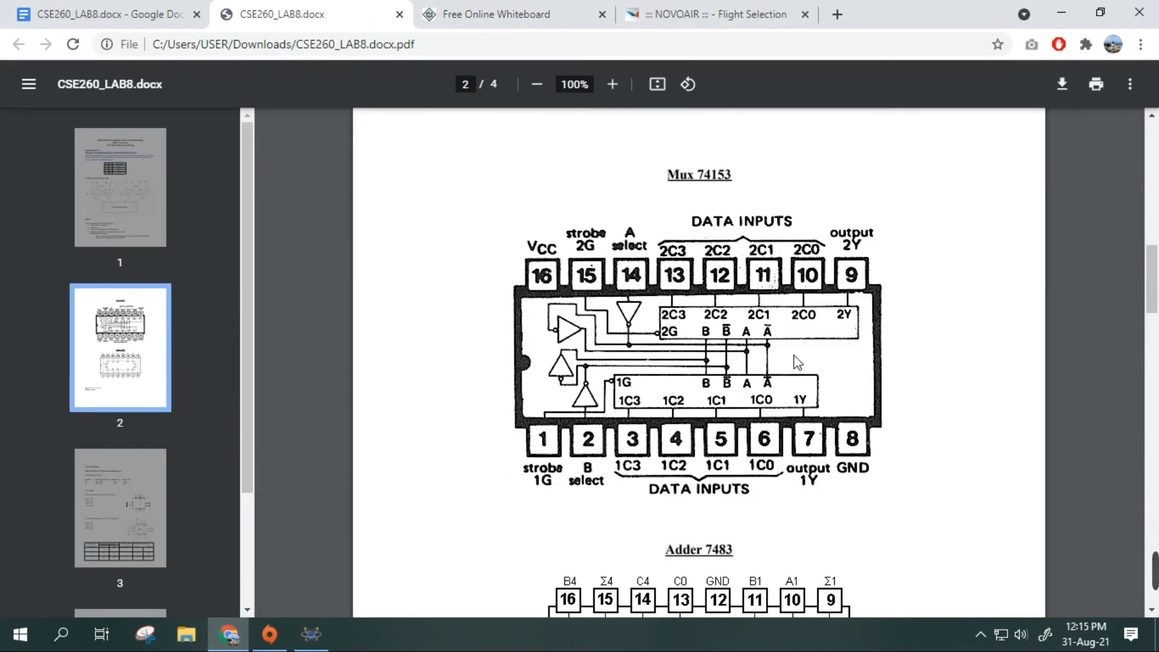
pyautogui.click(312, 633)
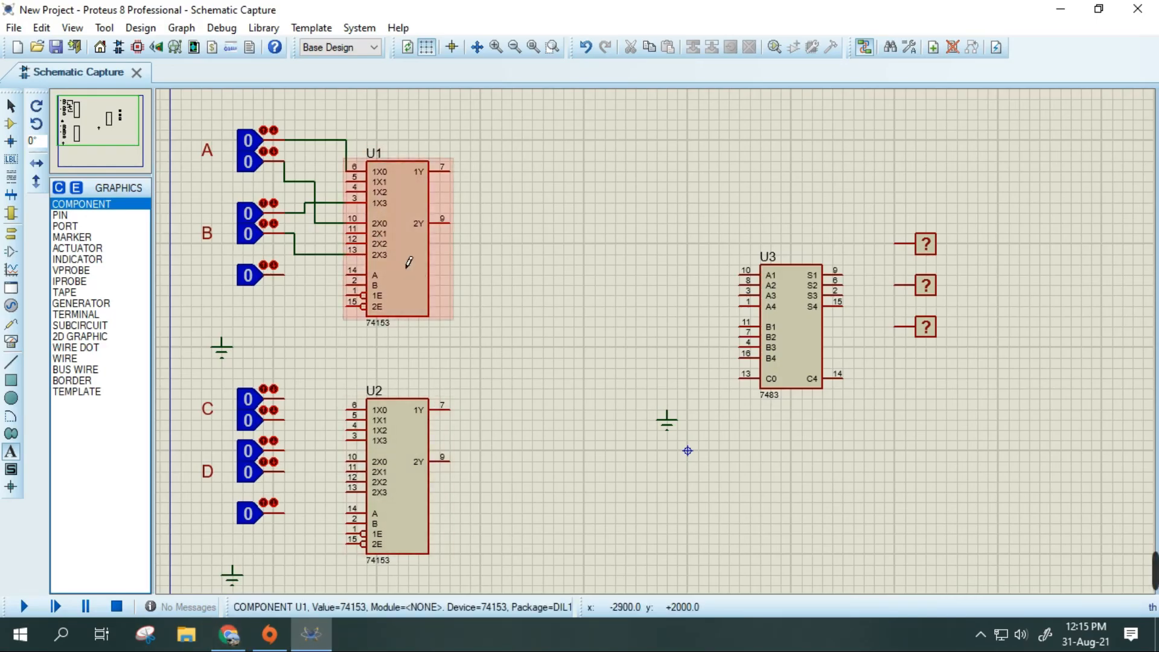
# - Connect U1's select pins A and B to the single logic state below pair B, and its enables 1E and 2E to the adjacent ground
pyautogui.click(360, 287)
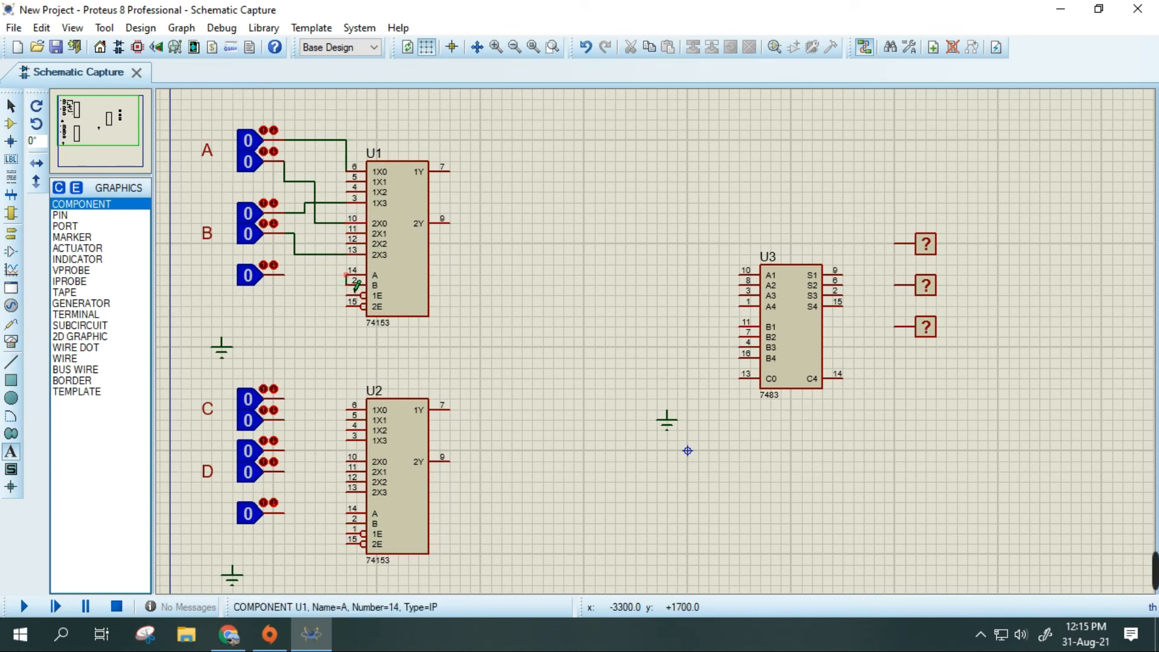
pyautogui.click(295, 290)
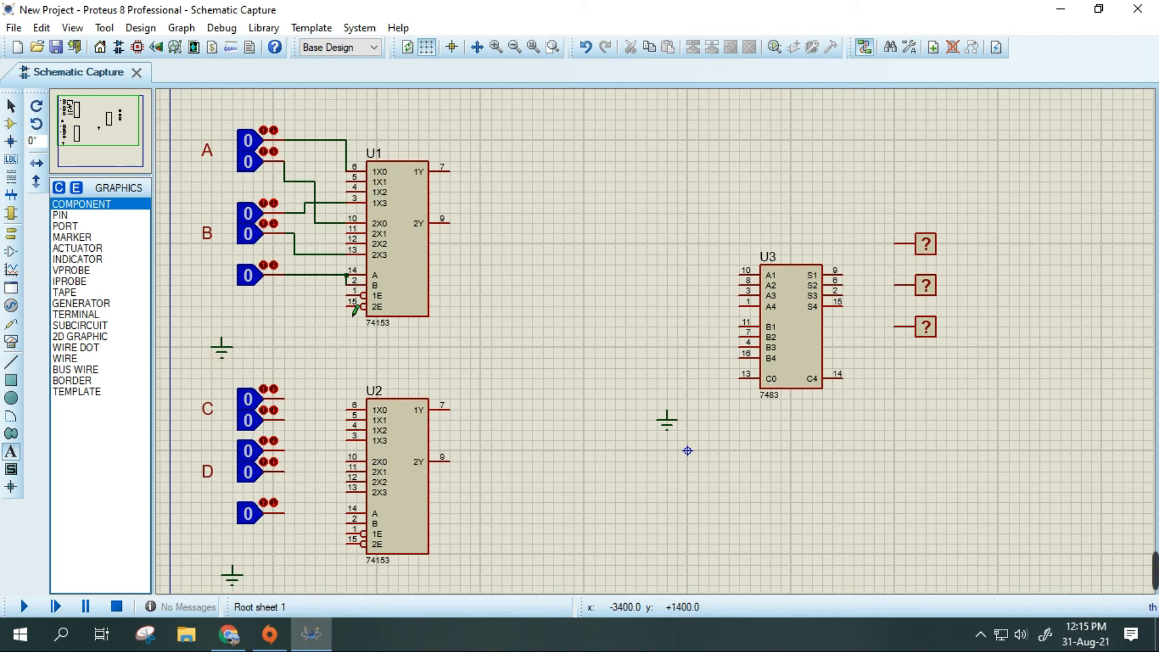
pyautogui.click(348, 296)
pyautogui.click(233, 350)
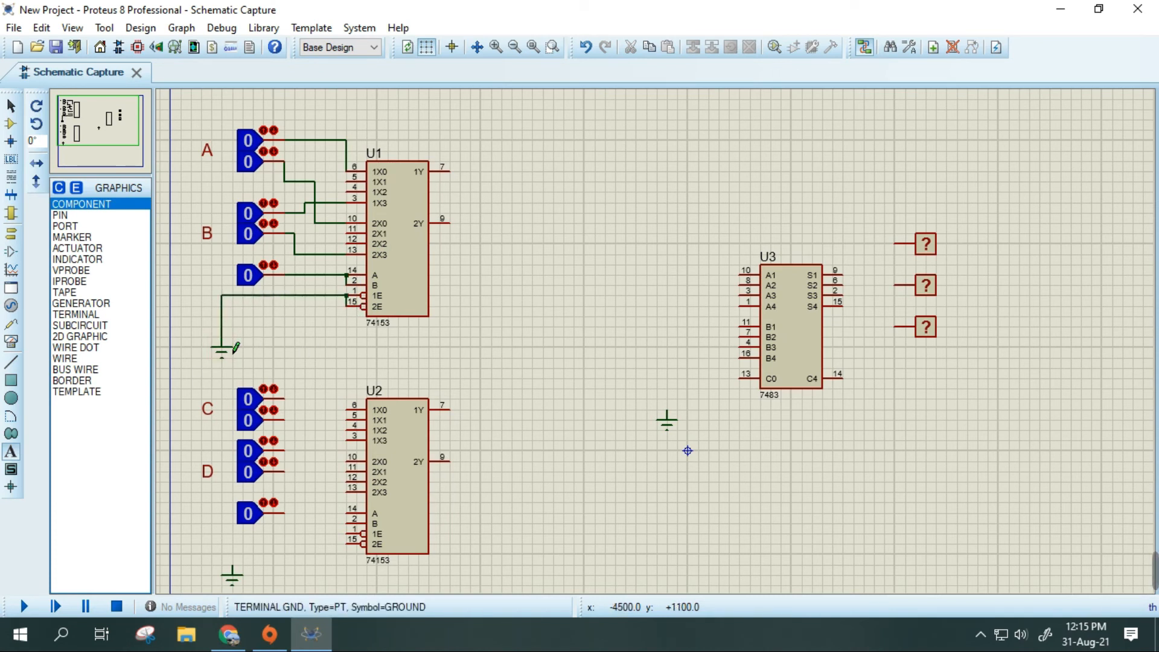
# - Ground enable pins 1E and 2E of U2, and connect its select pins A and B to the single logic state below pair D
pyautogui.click(360, 557)
pyautogui.click(238, 579)
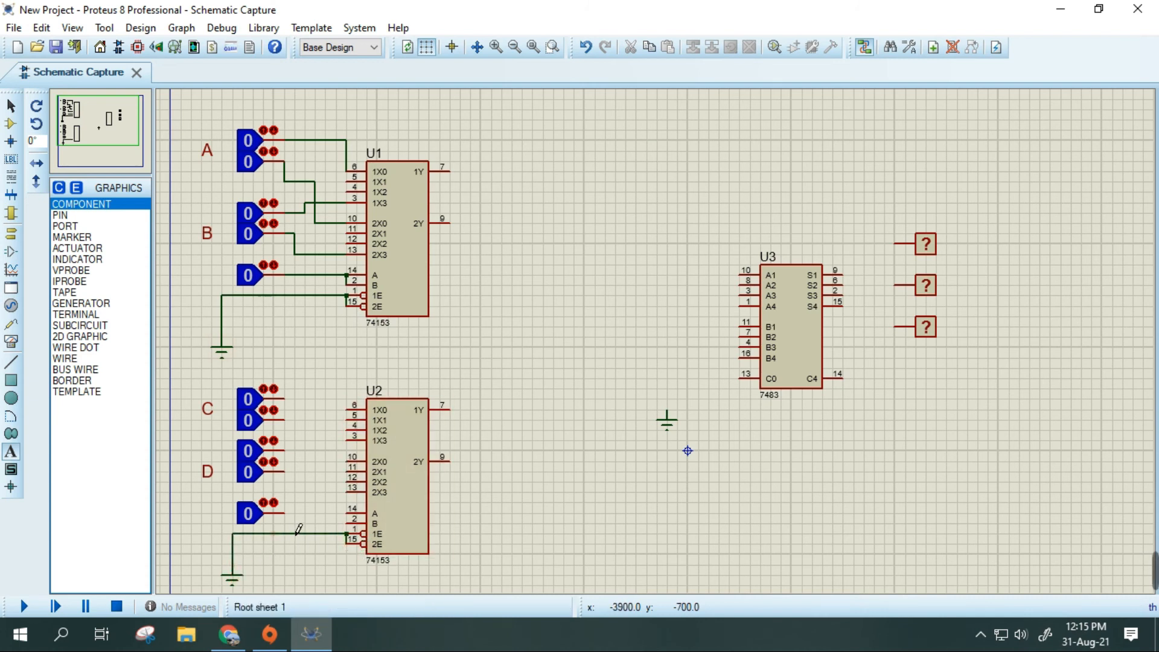
pyautogui.click(283, 512)
pyautogui.click(352, 513)
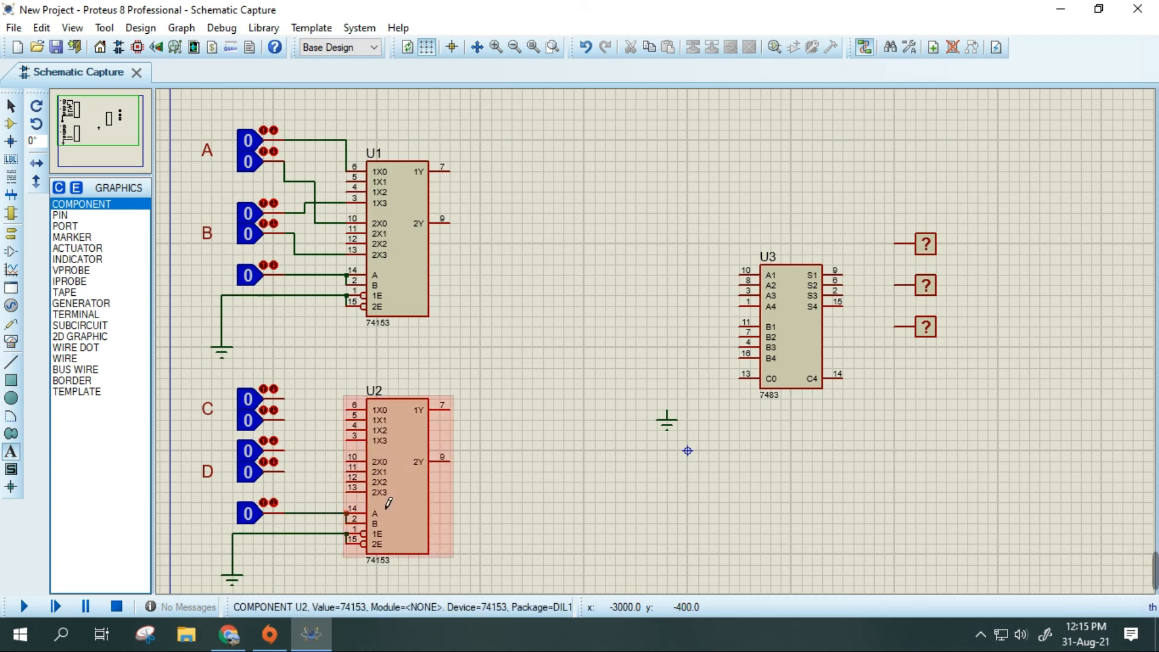
# - Wire the upper and lower logic states of pair C to 1X0 and 2X0 of U2, and those of pair D to 1X3 and 2X3
pyautogui.click(285, 399)
pyautogui.click(347, 409)
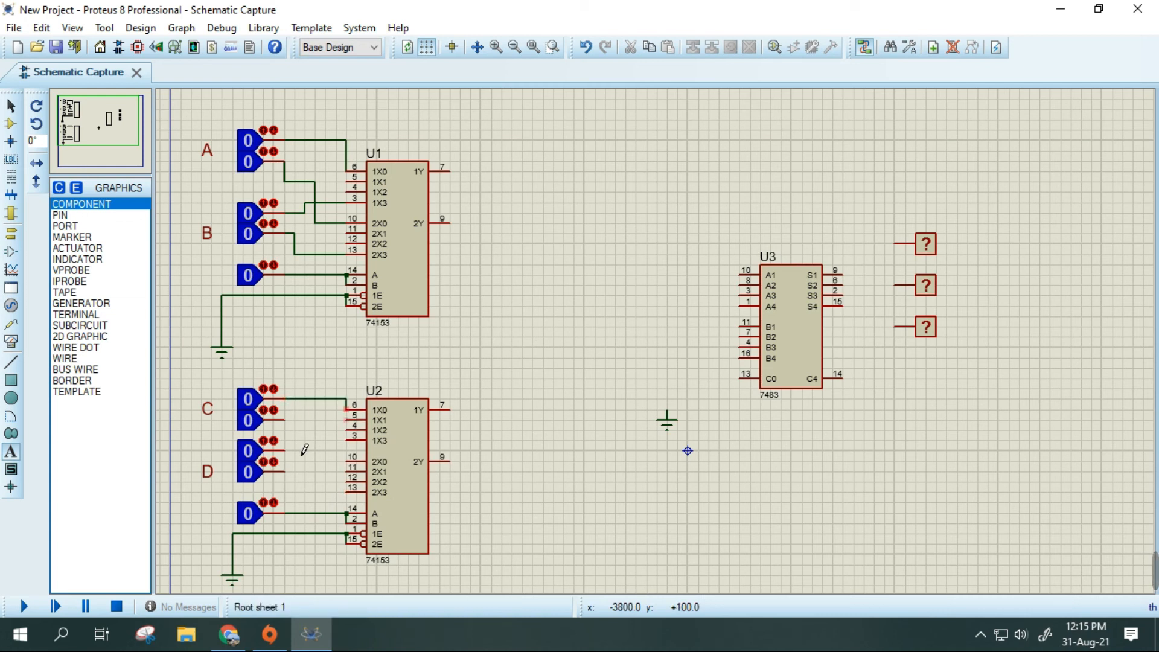
pyautogui.click(297, 431)
pyautogui.click(348, 462)
pyautogui.click(285, 450)
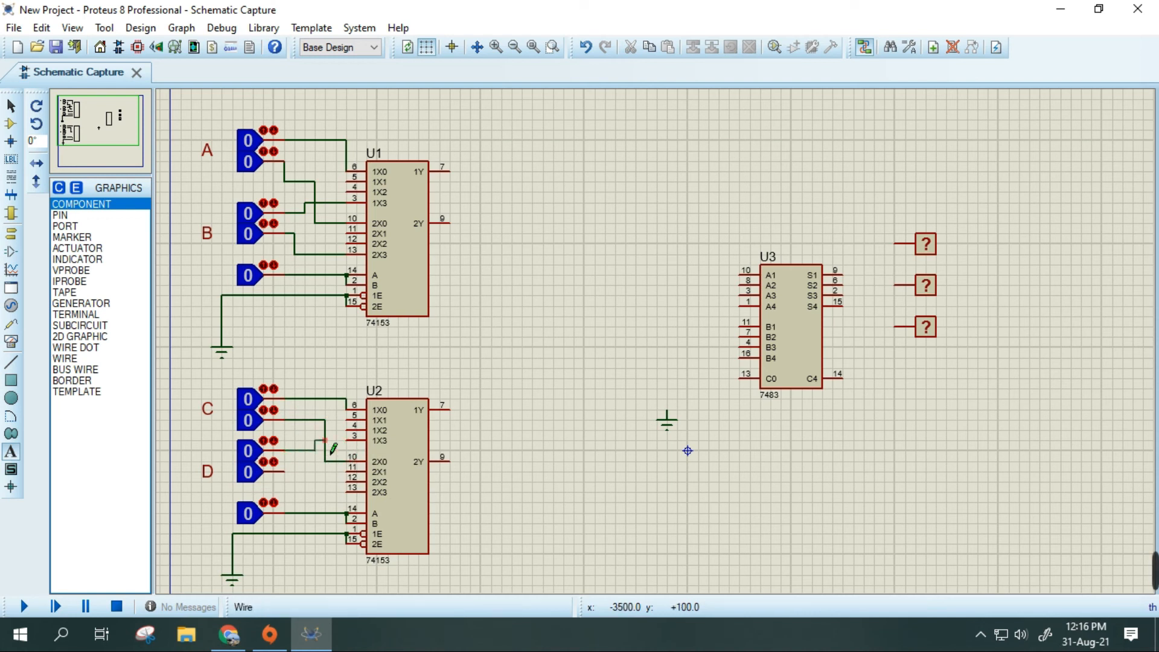
pyautogui.click(349, 441)
pyautogui.click(284, 471)
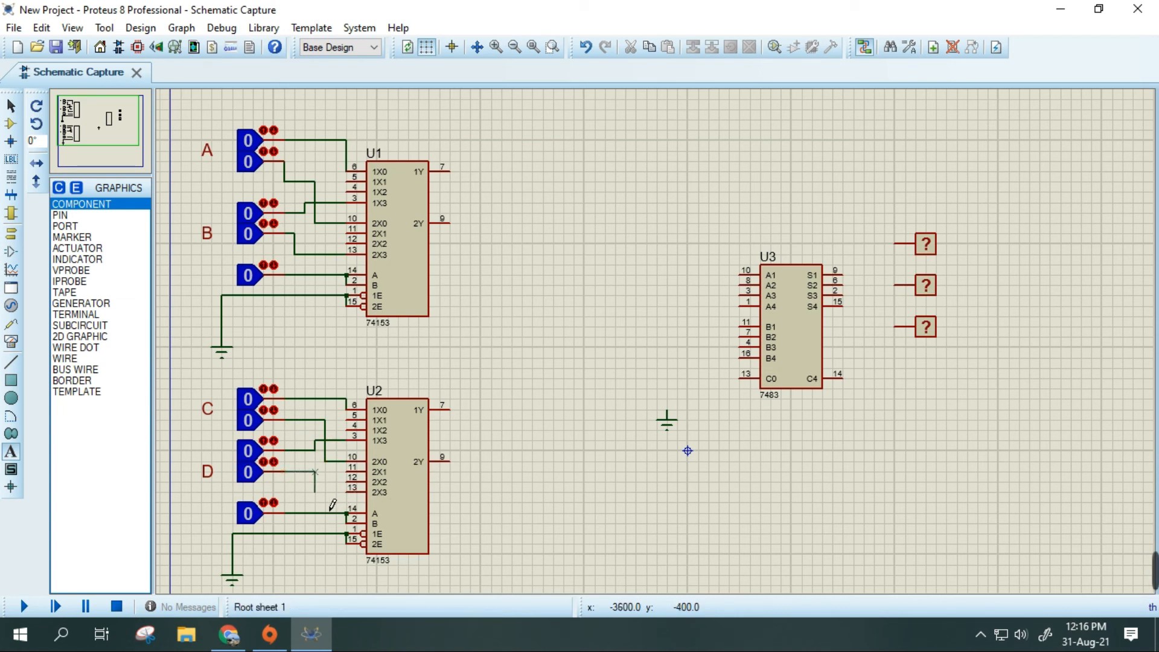
pyautogui.click(354, 507)
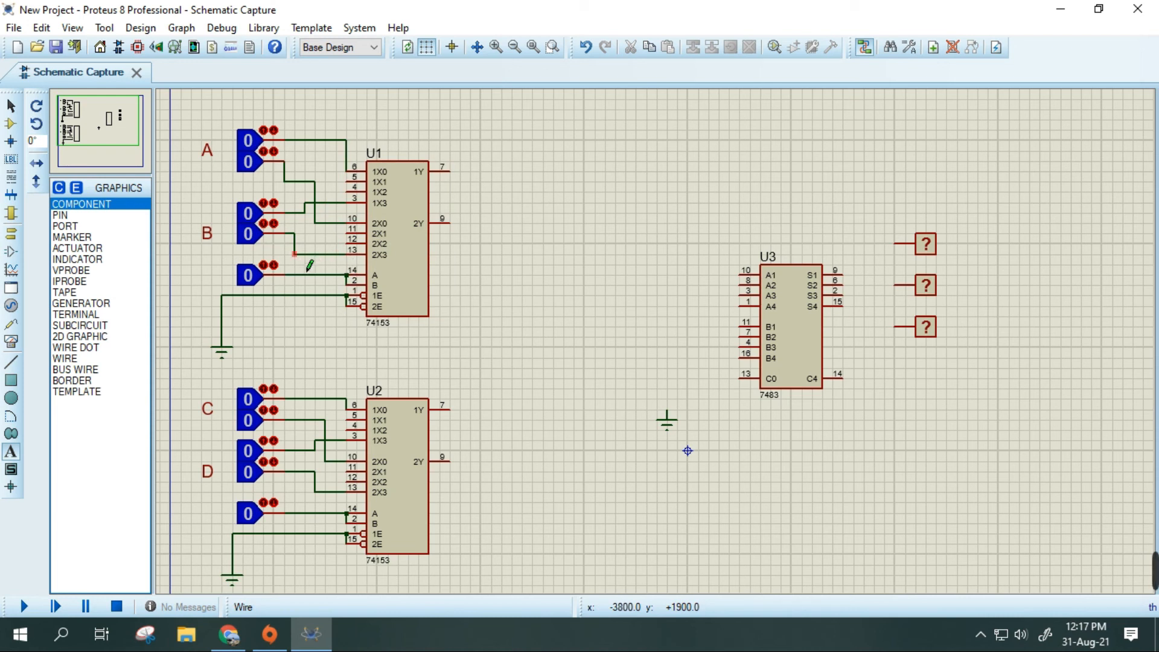
# - Review the operation table and IC pinouts in the lab PDF and the adder connections on the browser whiteboard, and return to Proteus
pyautogui.click(229, 634)
pyautogui.scroll(10, 492, 370)
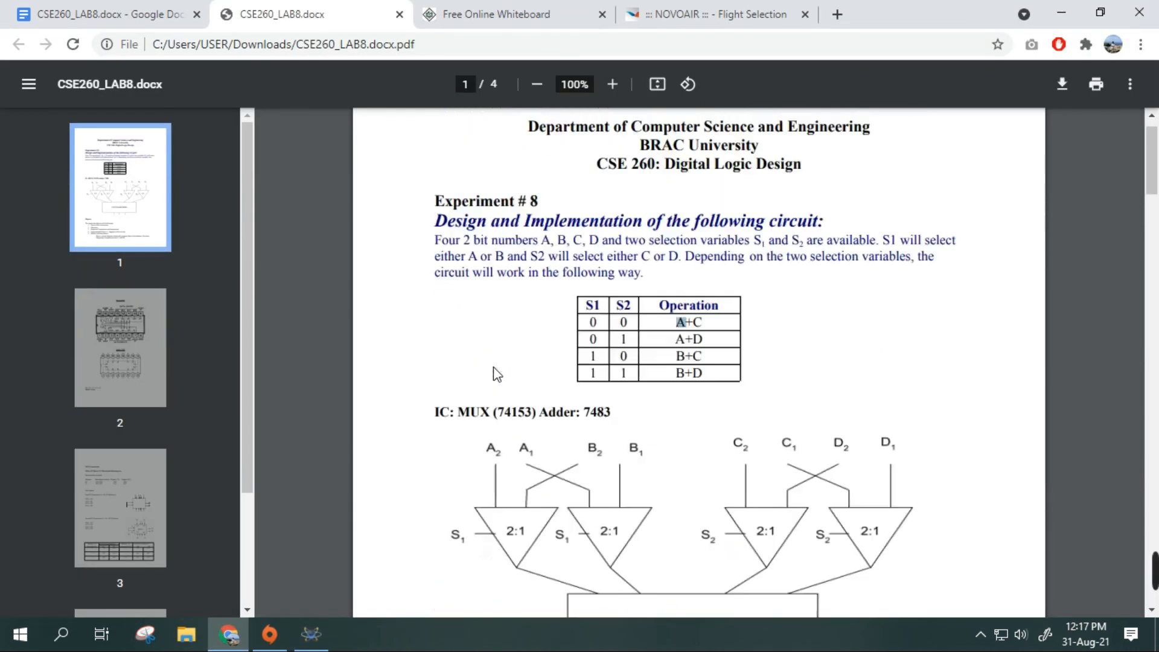
pyautogui.click(512, 8)
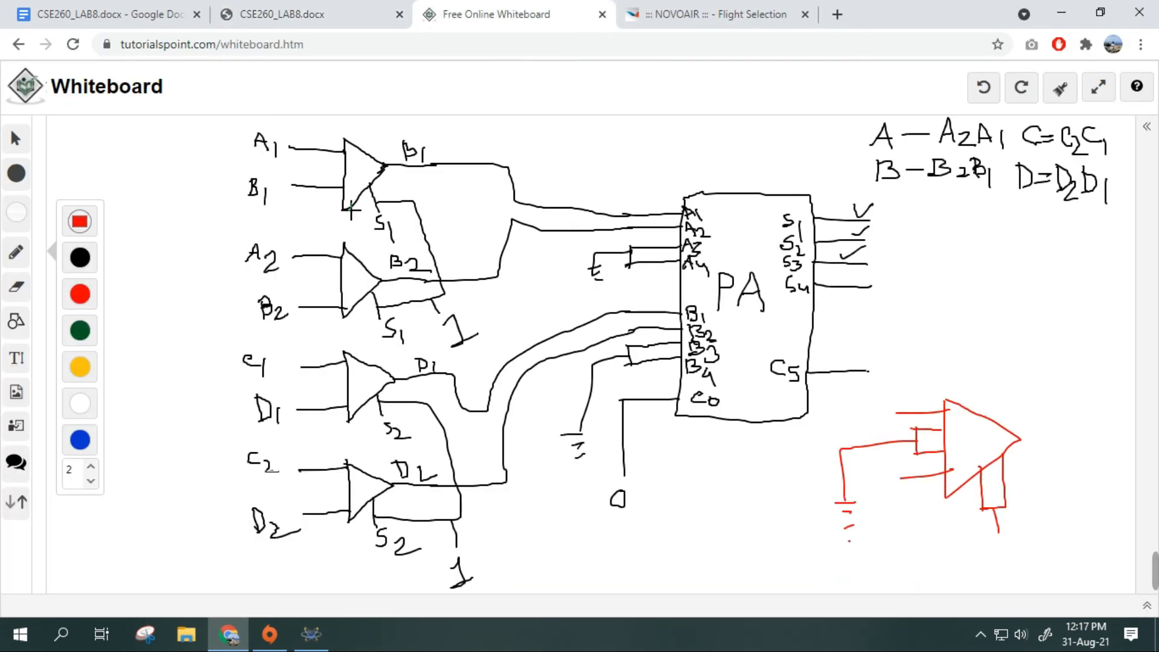
pyautogui.click(380, 9)
pyautogui.scroll(-5, 614, 349)
pyautogui.scroll(-5, 613, 349)
pyautogui.click(311, 633)
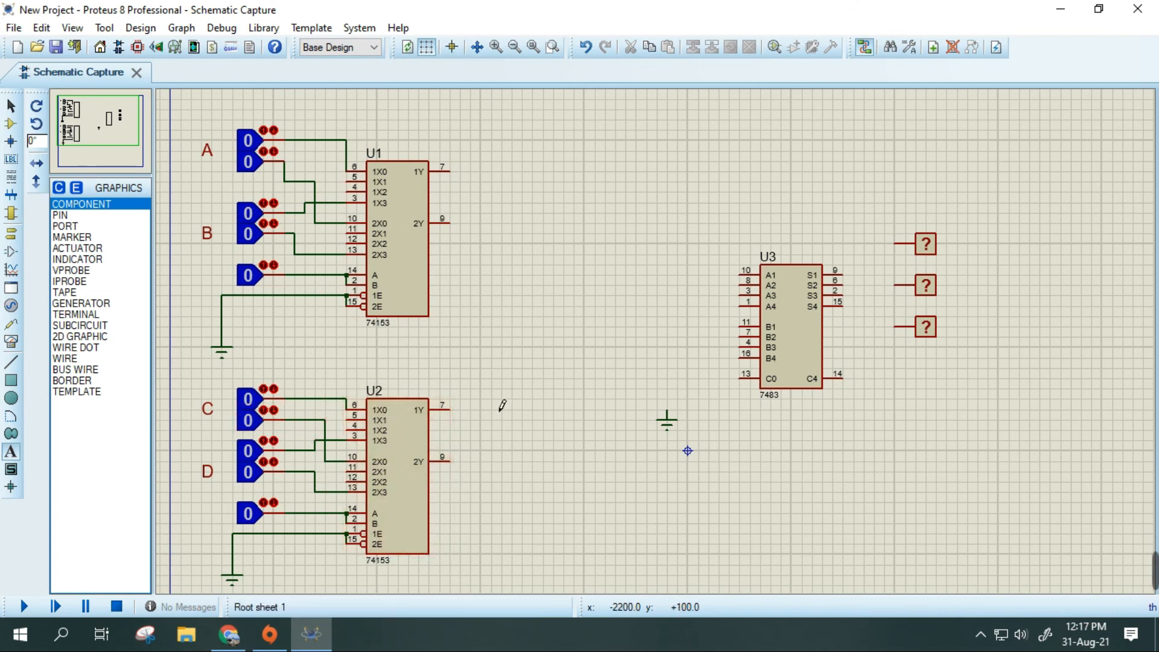
# - Wire outputs 1Y and 2Y of U1 to inputs A1 and A2 of the 7483 adder U3
pyautogui.click(462, 182)
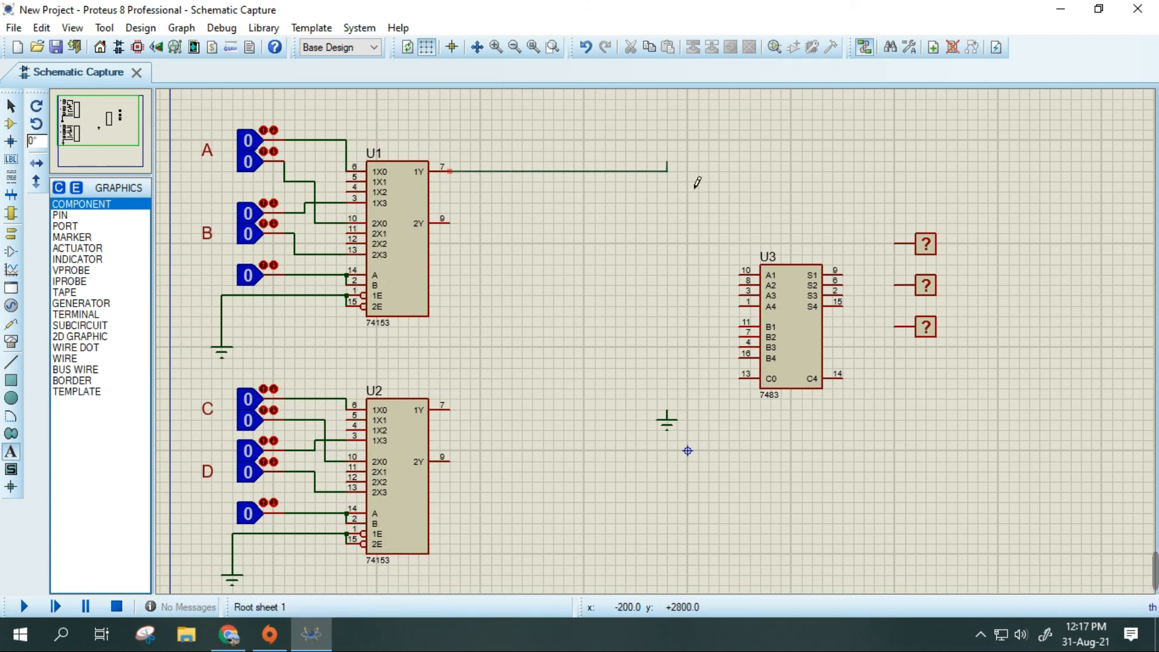
pyautogui.click(747, 283)
pyautogui.click(751, 297)
pyautogui.click(463, 234)
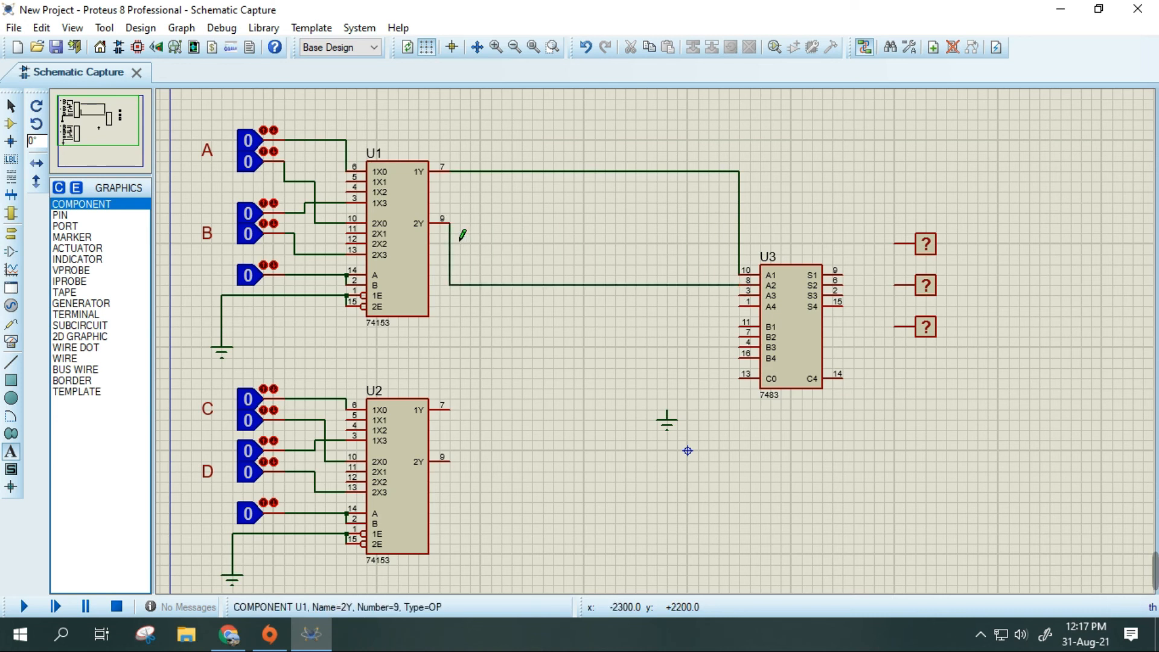
# - Wire outputs 1Y and 2Y of U2 to inputs B1 and B2 of the adder U3
pyautogui.click(451, 410)
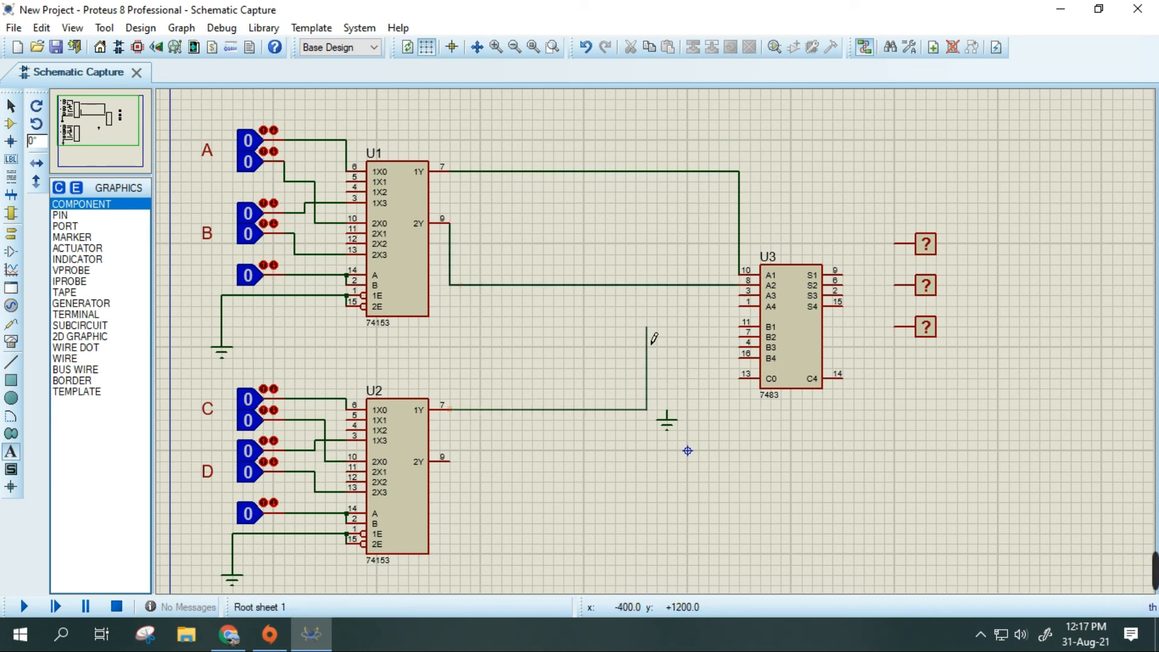
pyautogui.click(749, 327)
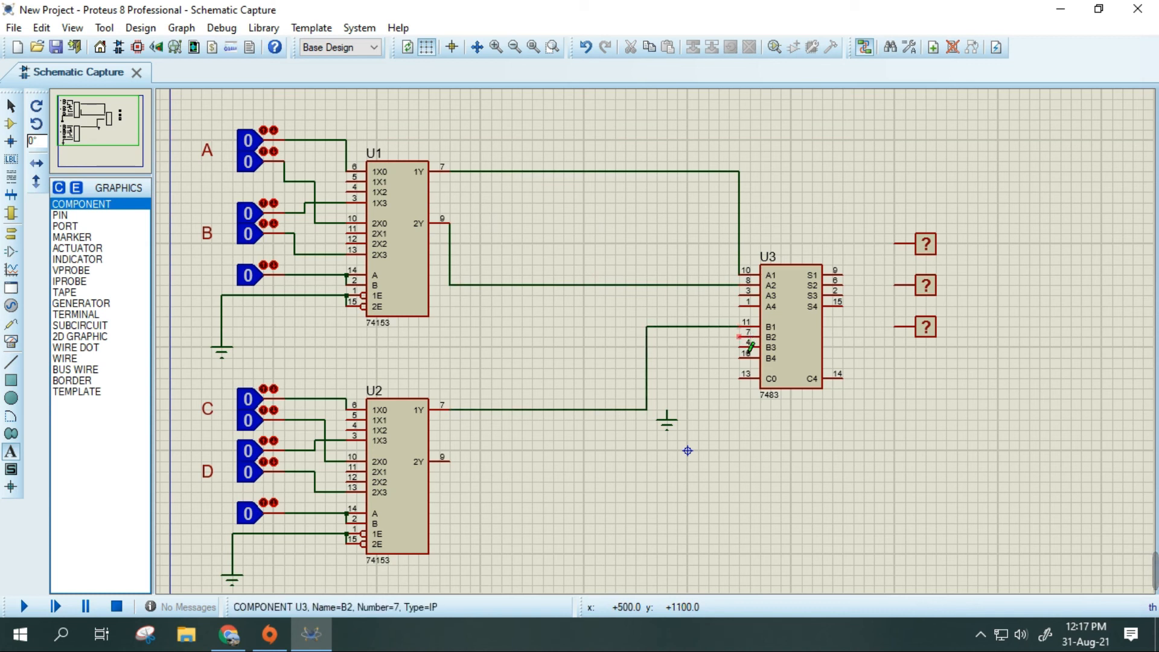
pyautogui.click(749, 337)
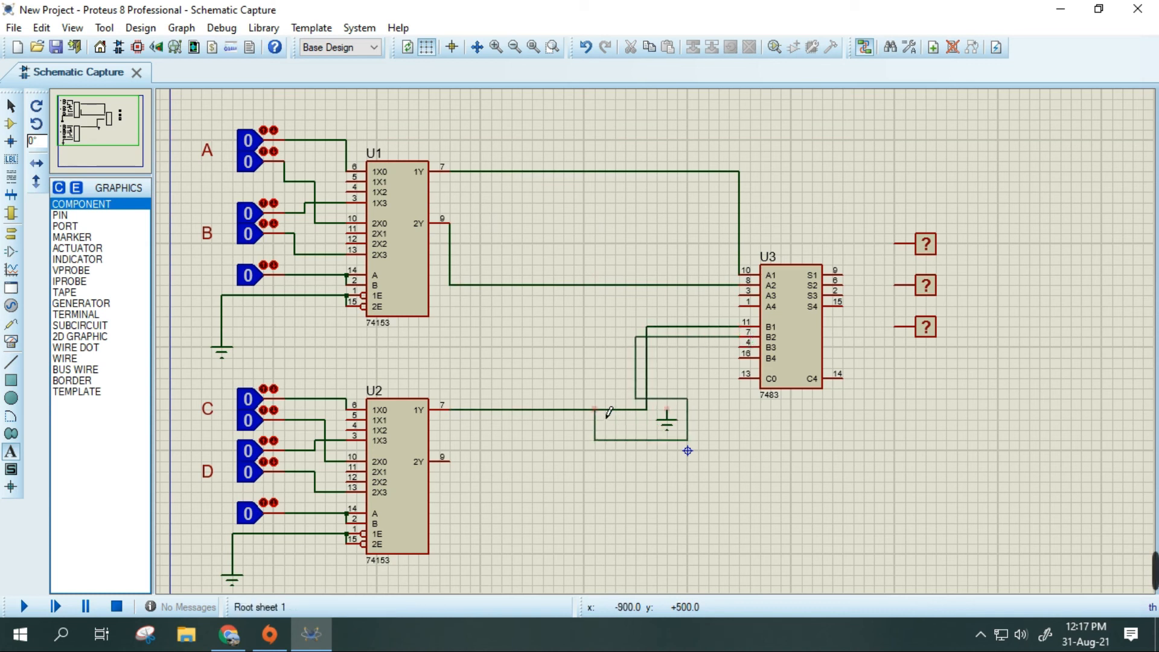
pyautogui.click(464, 468)
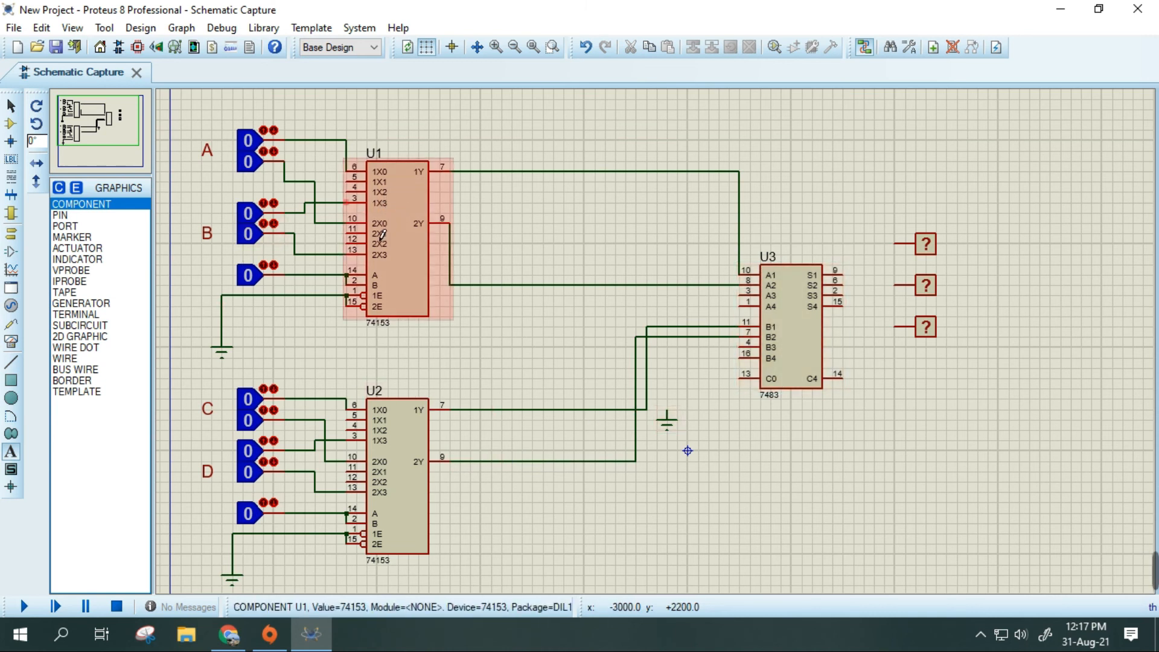
# - Tie U1's unused data pins 1X1 to 1X2 and 2X1 to 2X2, and wire both pairs to U1's ground
pyautogui.click(362, 194)
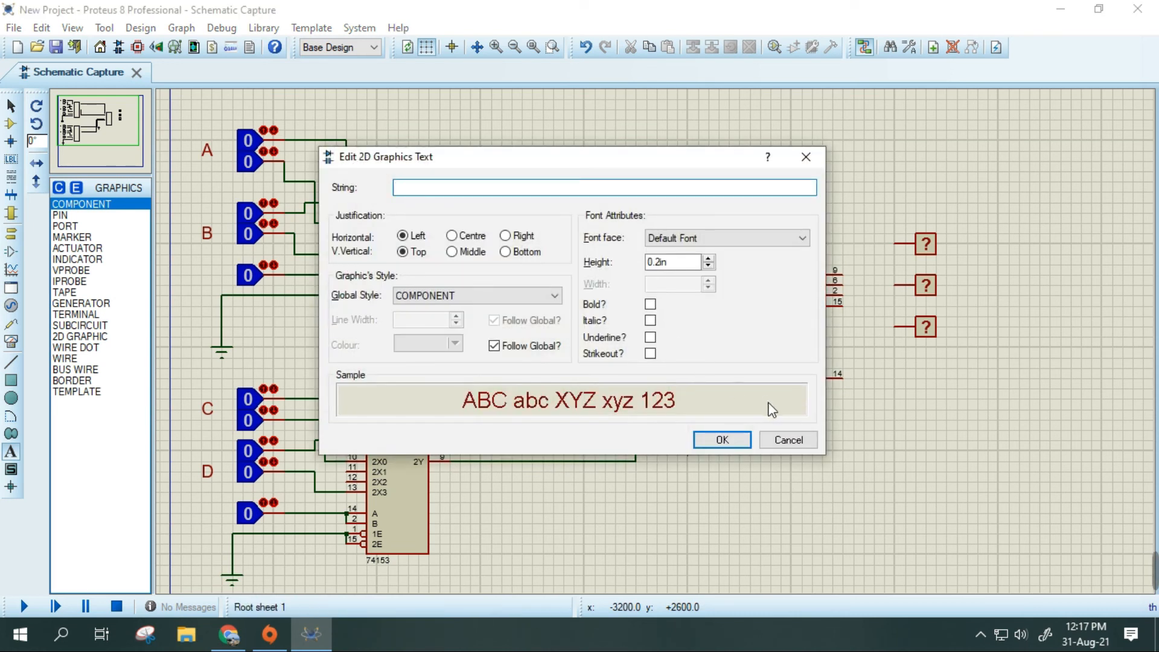
pyautogui.click(763, 440)
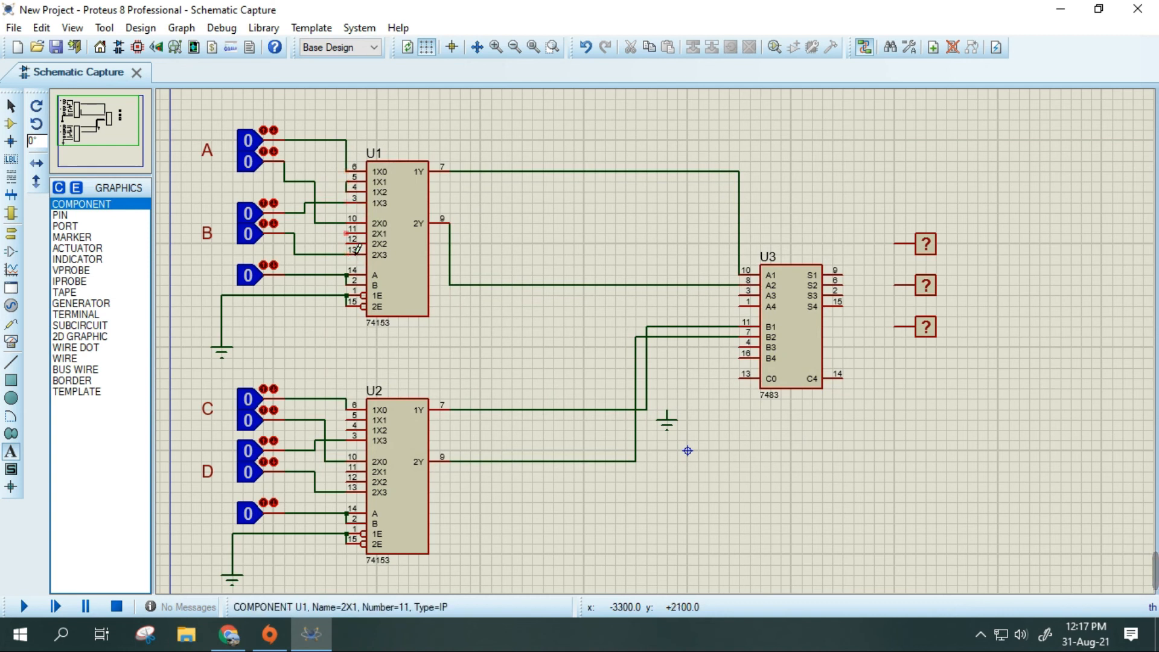
pyautogui.click(349, 181)
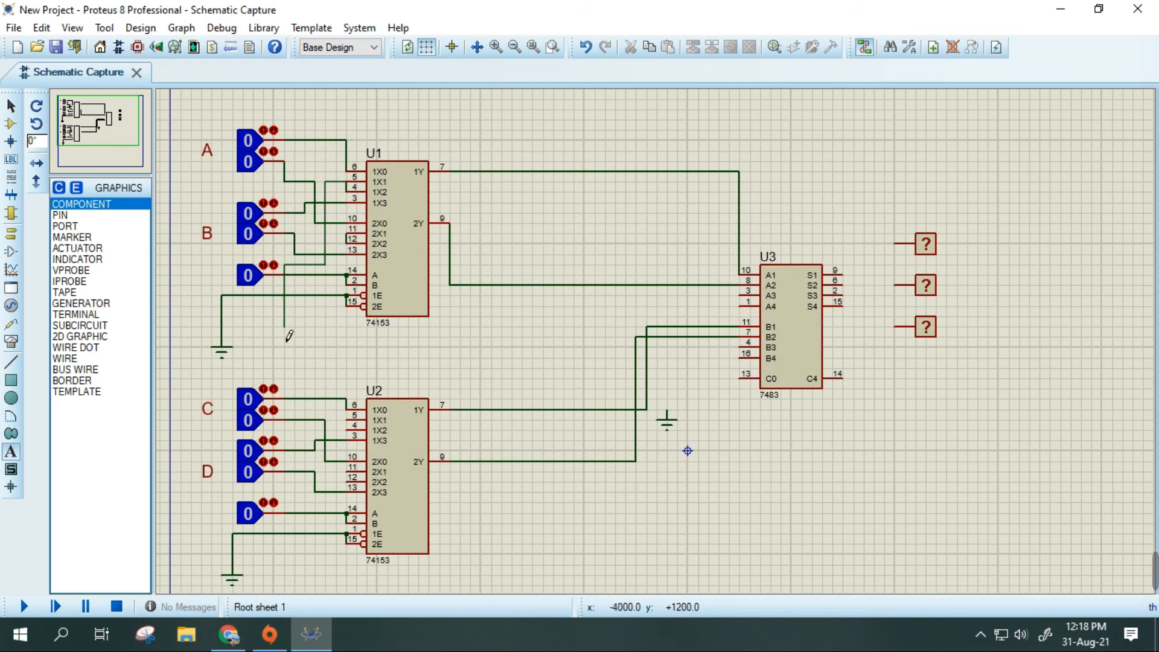
pyautogui.click(222, 327)
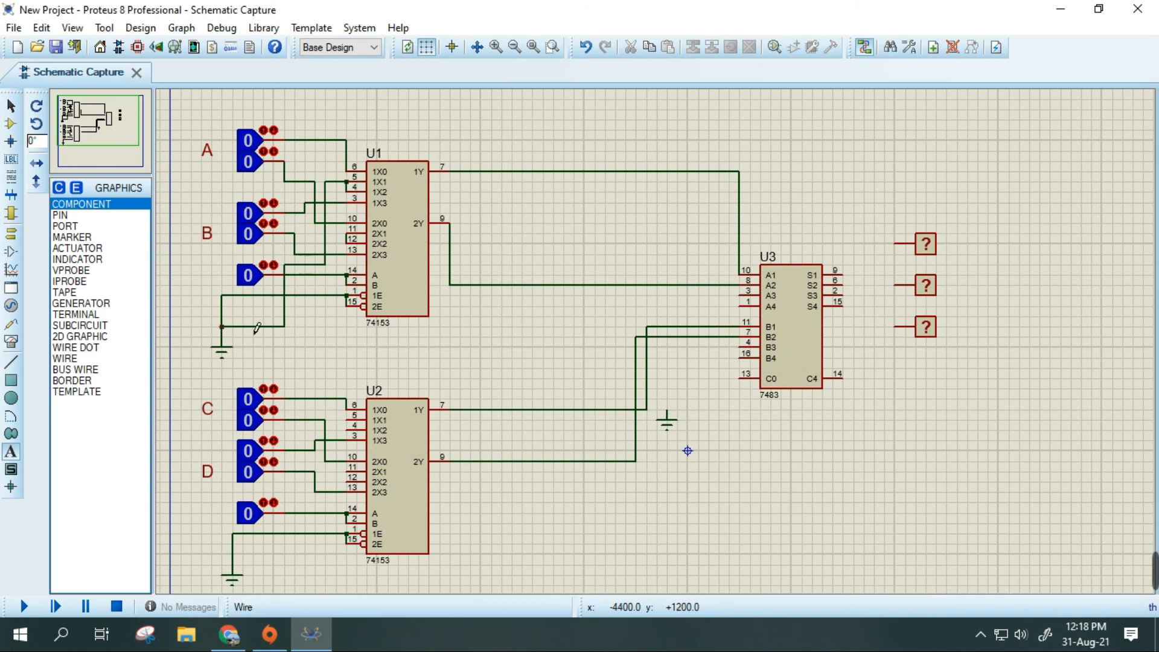
pyautogui.click(359, 249)
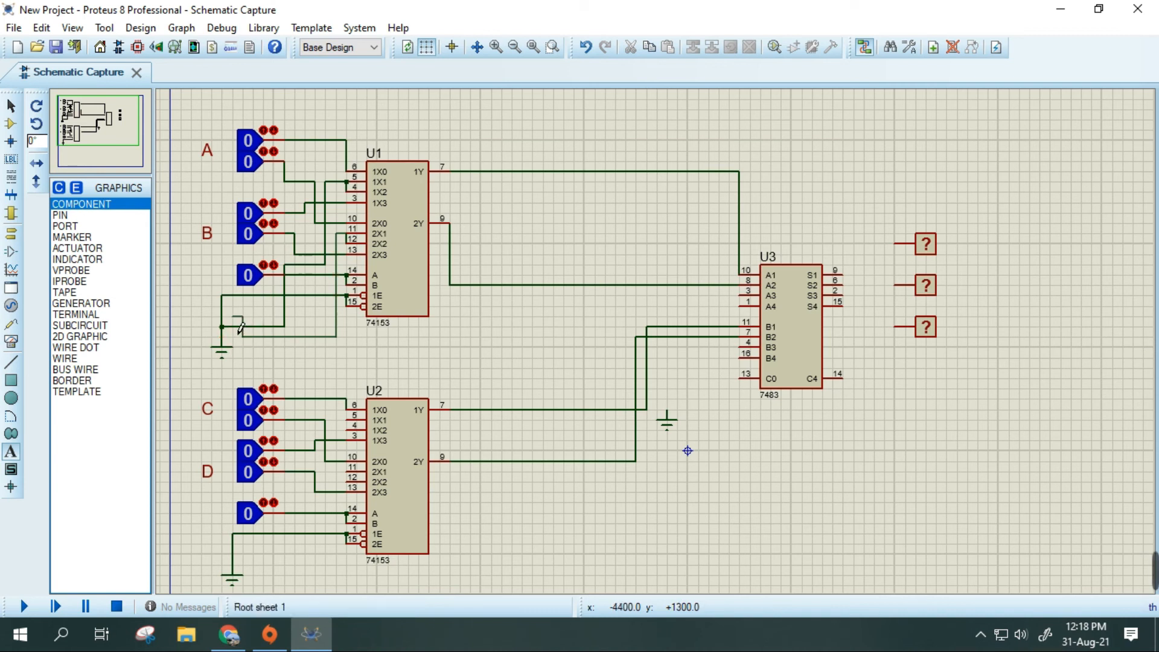
pyautogui.click(221, 316)
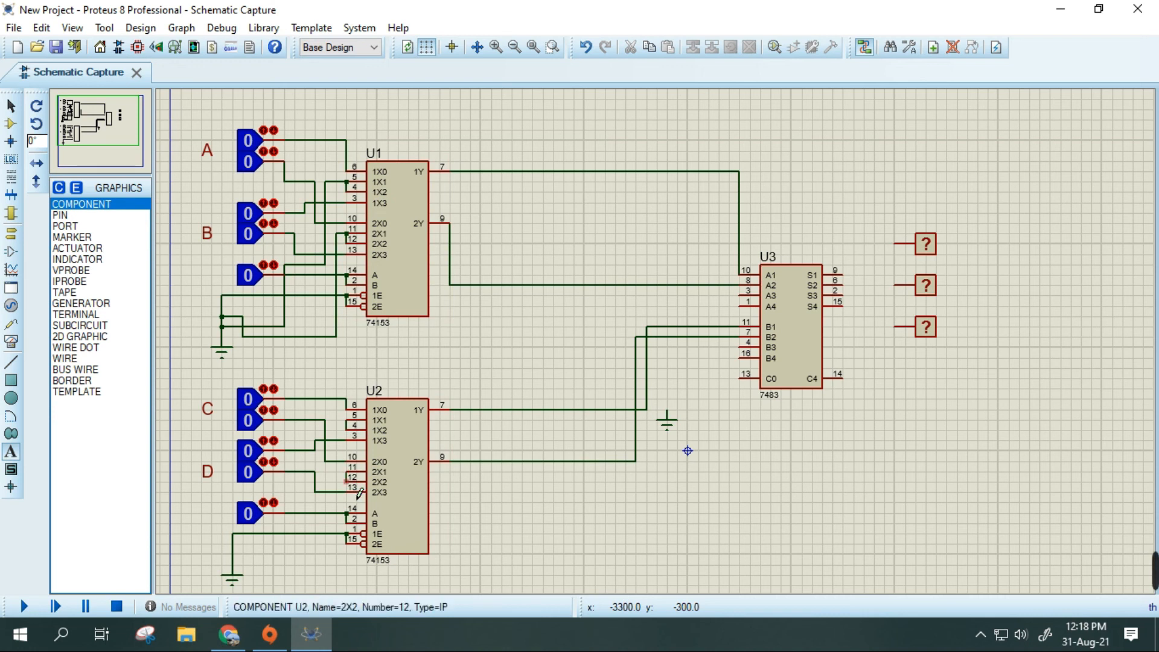
# - Tie U2's unused data pins 1X1 to 1X2 and 2X1 to 2X2, and wire both pairs to U2's ground
pyautogui.click(357, 435)
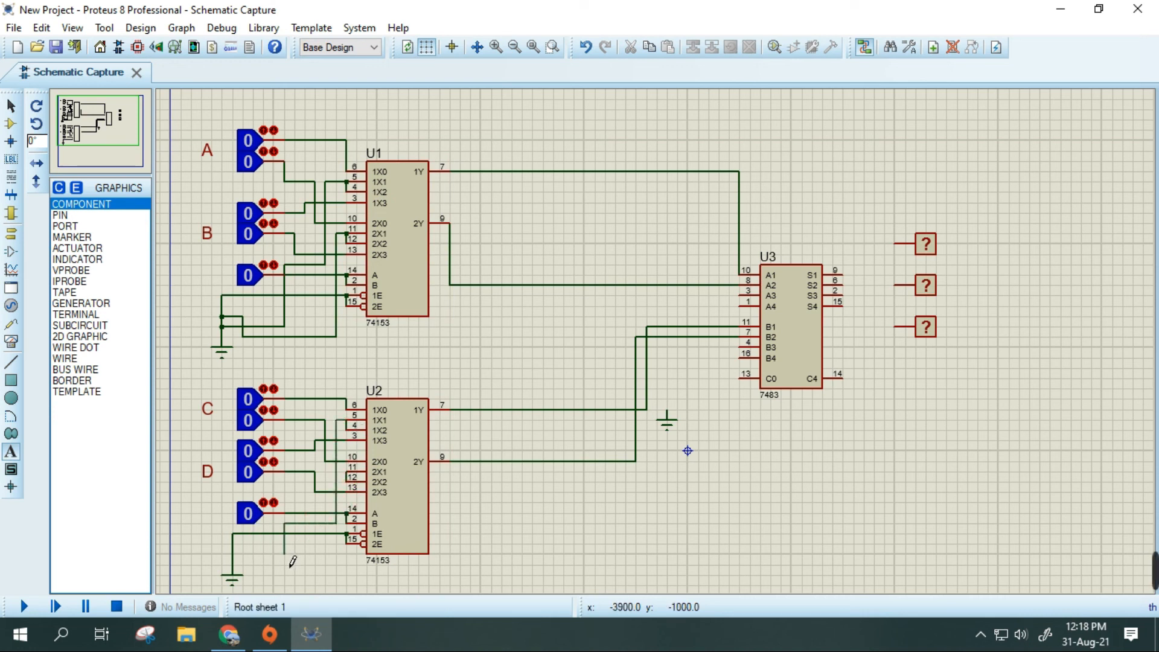
pyautogui.click(244, 571)
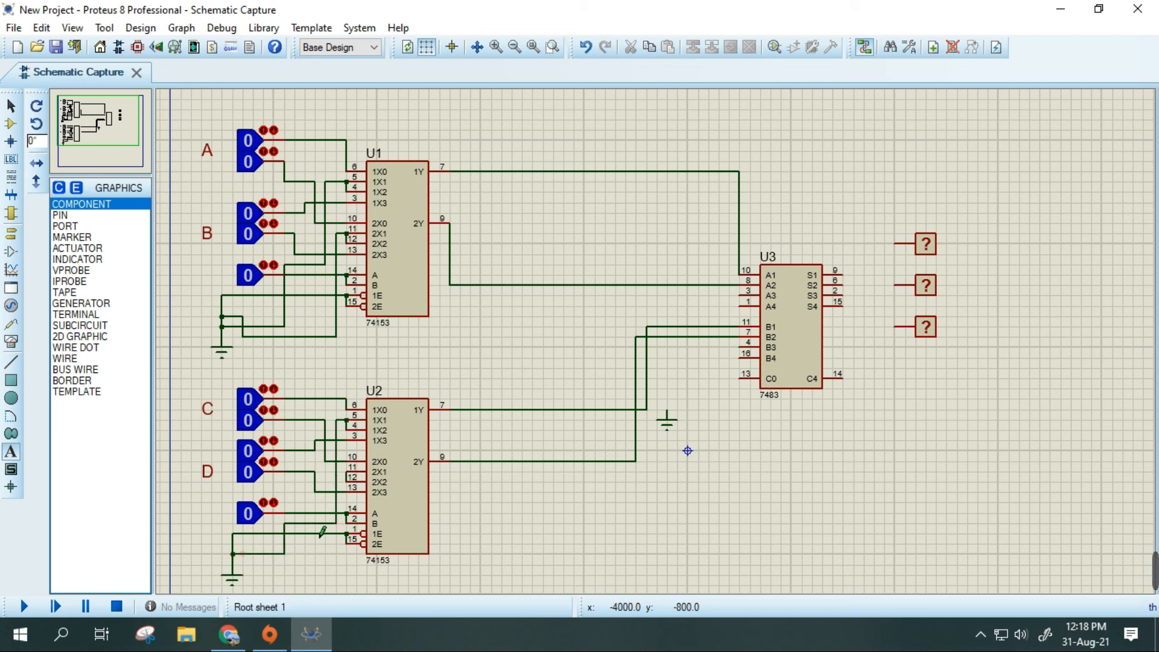
pyautogui.click(349, 483)
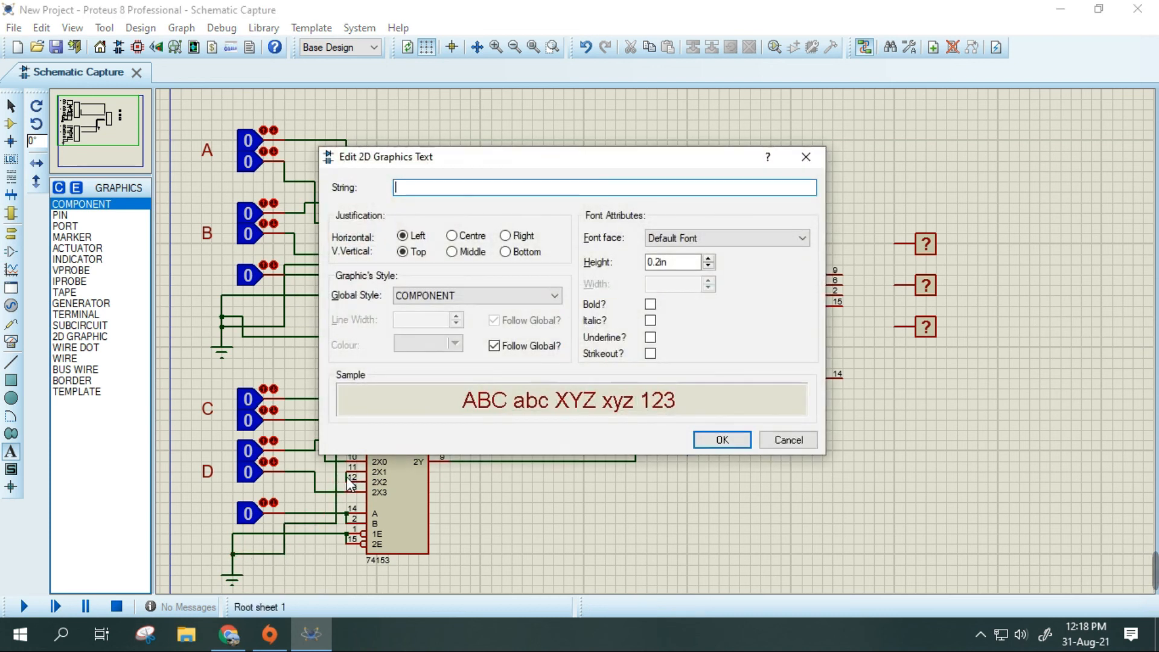
pyautogui.click(788, 439)
pyautogui.click(356, 480)
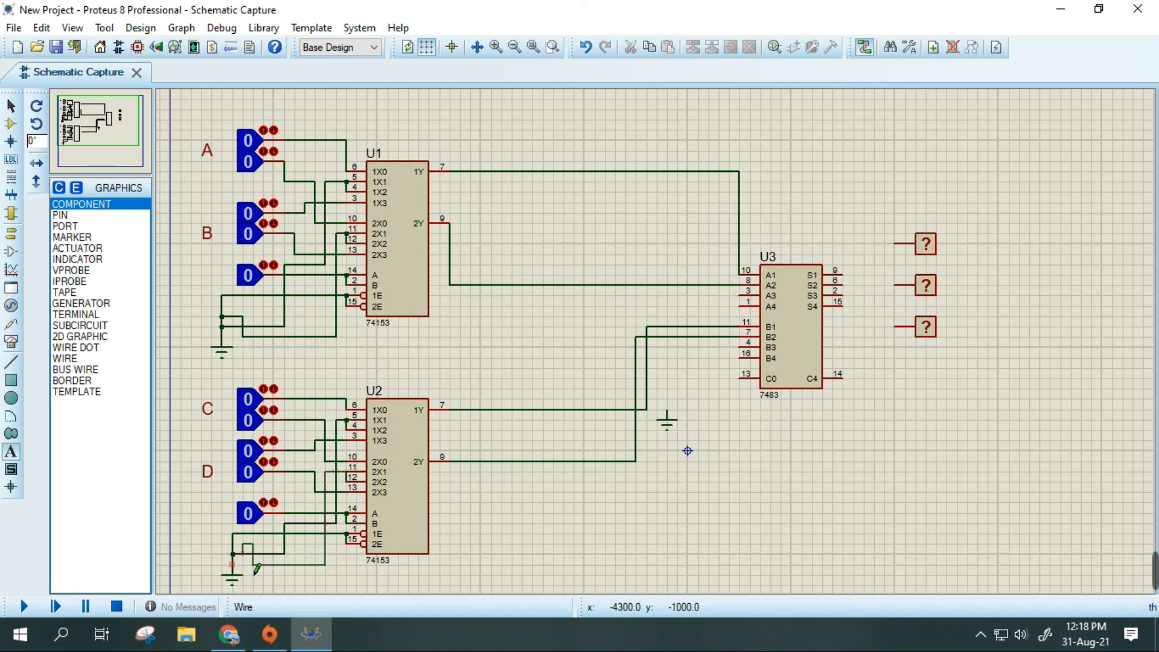
pyautogui.click(242, 554)
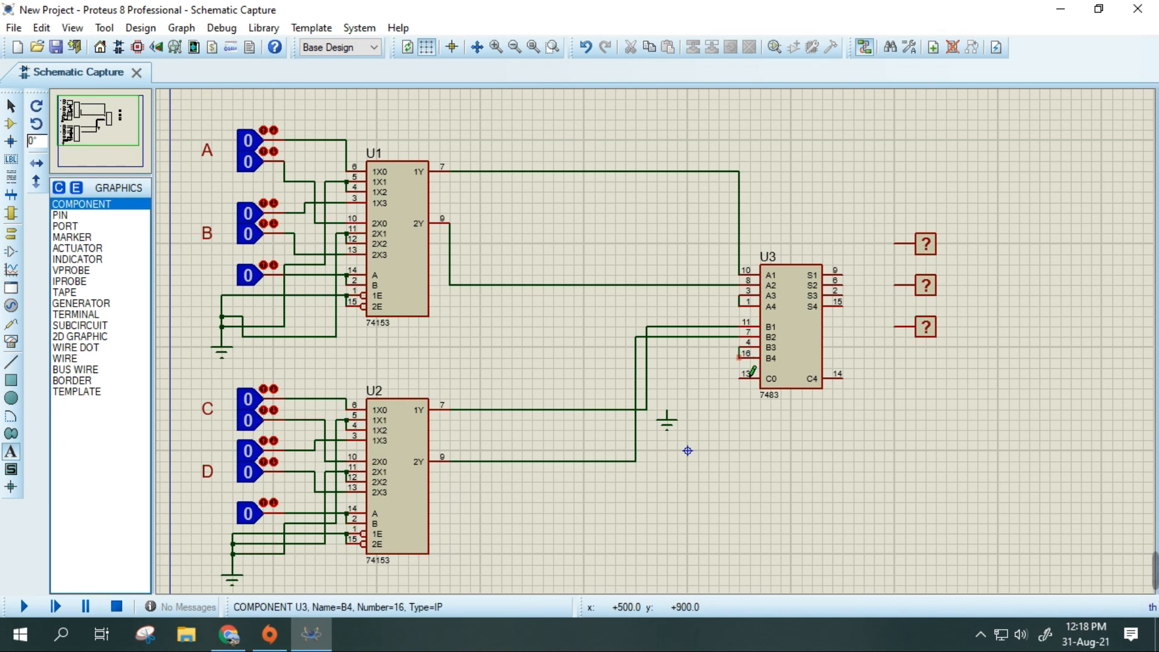
# - Ground the adder's unused inputs by joining A3 with A4 and B3 with B4 and wiring both pairs to the ground near U3
pyautogui.click(740, 347)
pyautogui.click(667, 416)
pyautogui.click(742, 300)
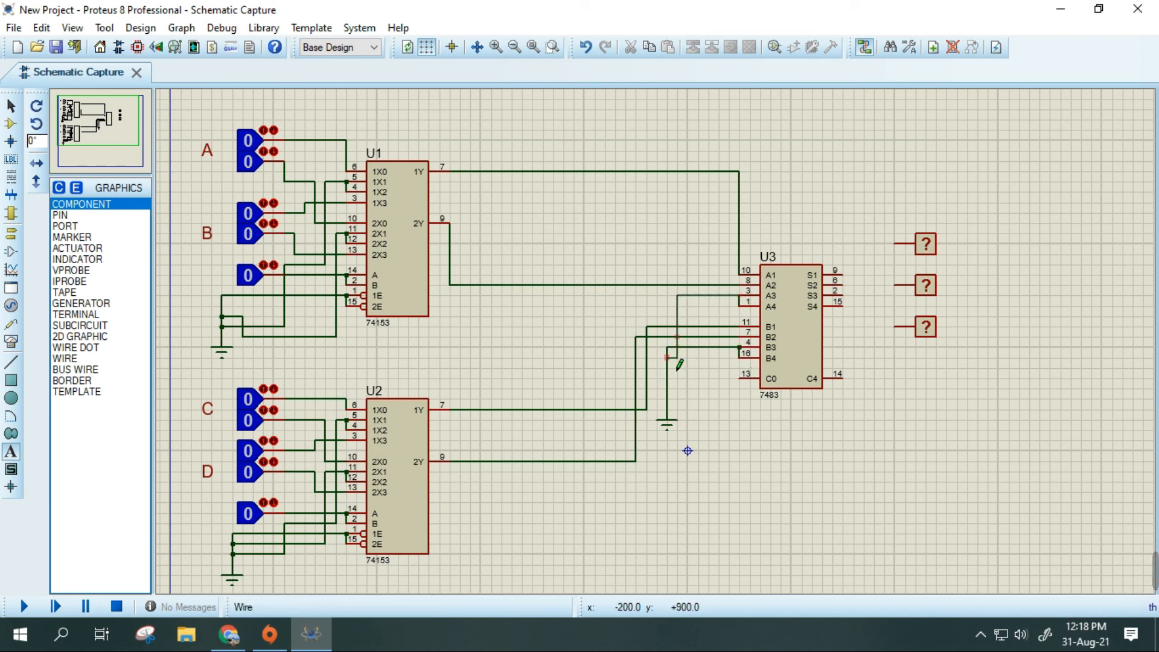
pyautogui.click(667, 347)
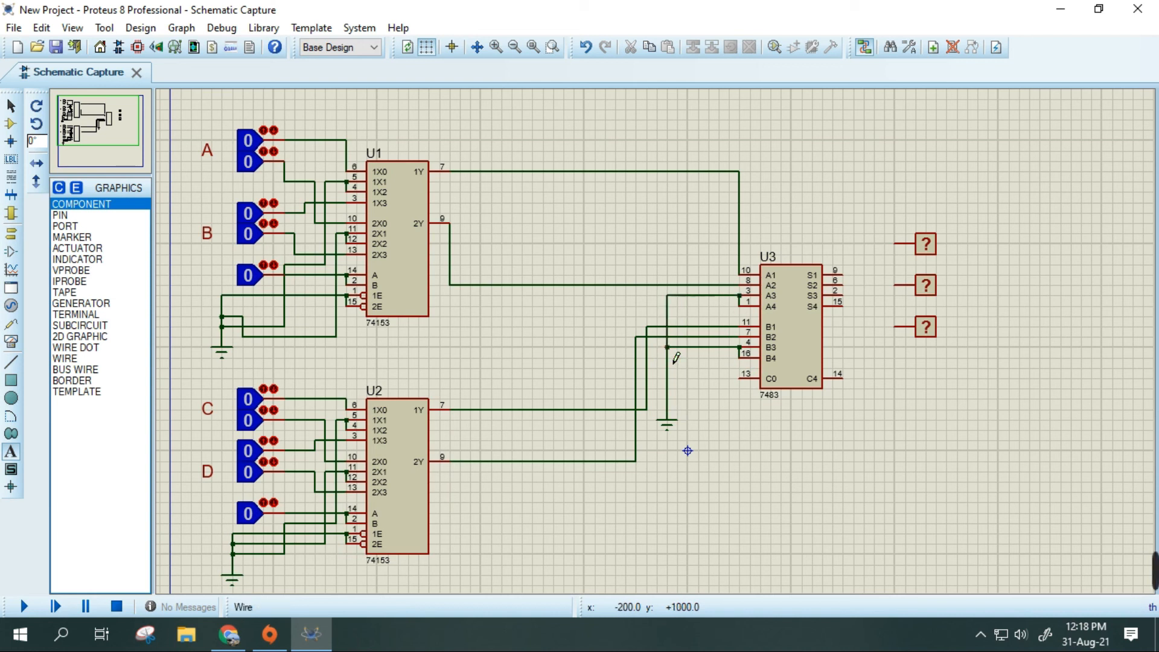
# - Ground the adder's C0 input and wire its outputs S1, S2 and S3 to the three logic probes
pyautogui.click(750, 389)
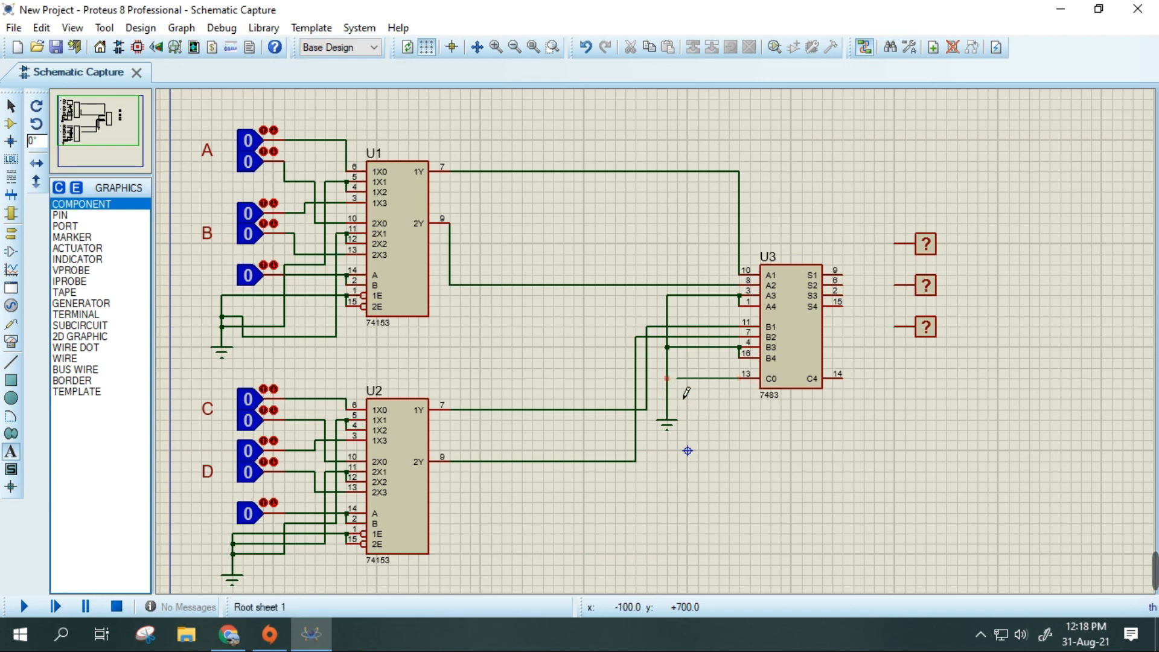
pyautogui.click(667, 379)
pyautogui.click(842, 275)
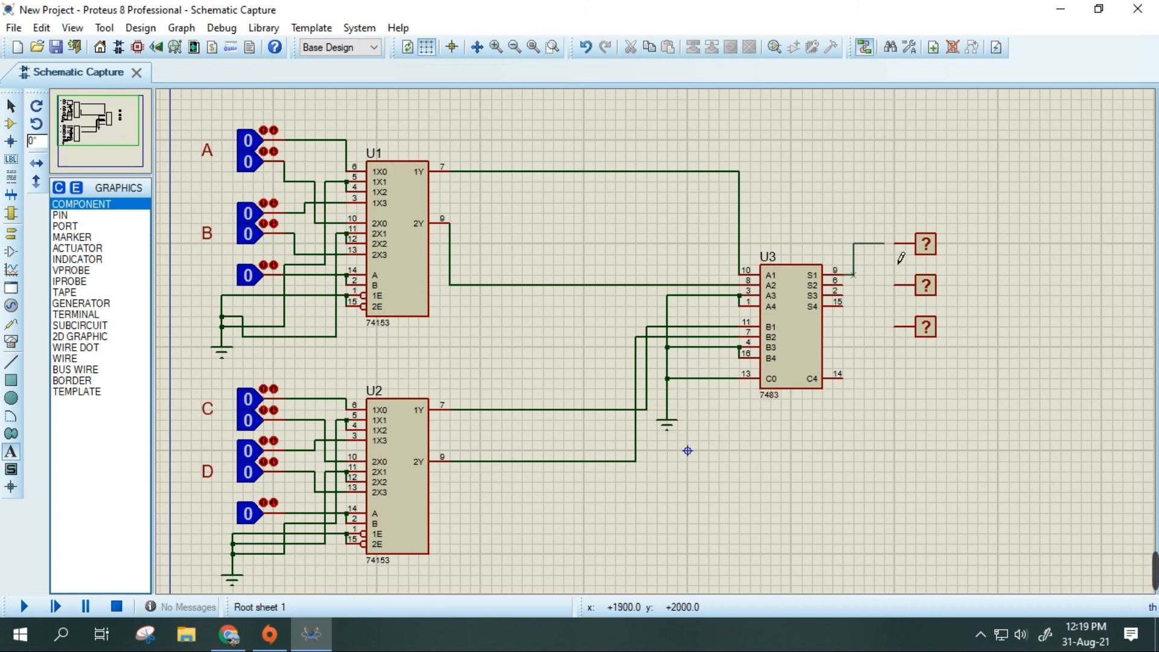
pyautogui.click(895, 243)
pyautogui.click(895, 285)
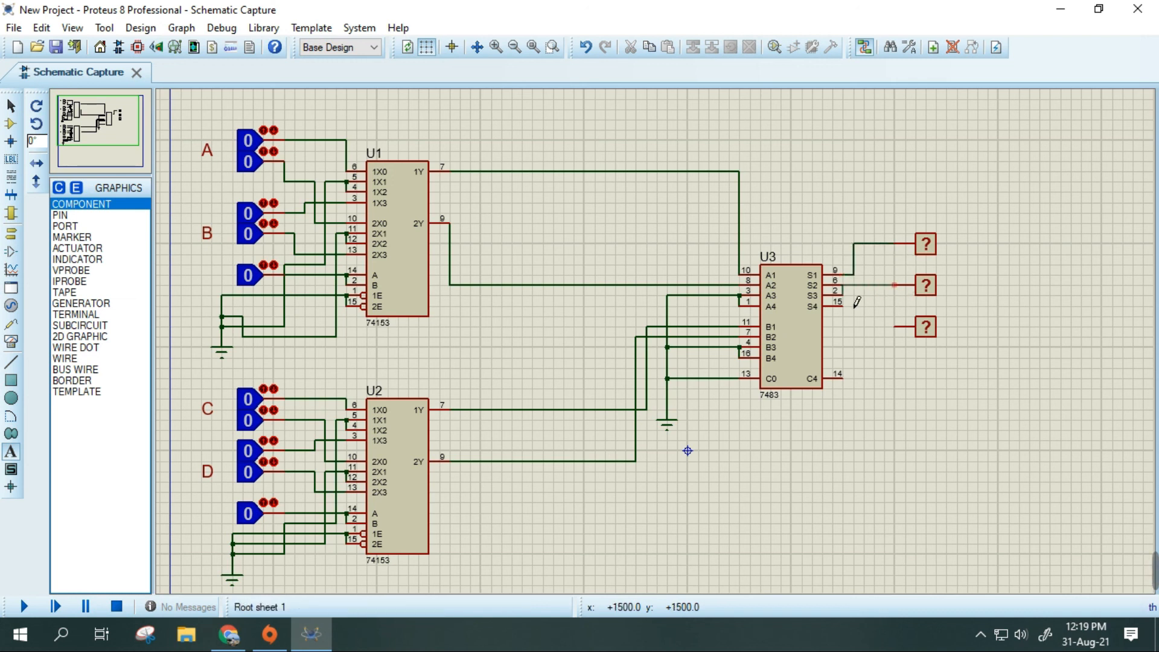
pyautogui.click(842, 284)
pyautogui.click(843, 295)
pyautogui.click(895, 327)
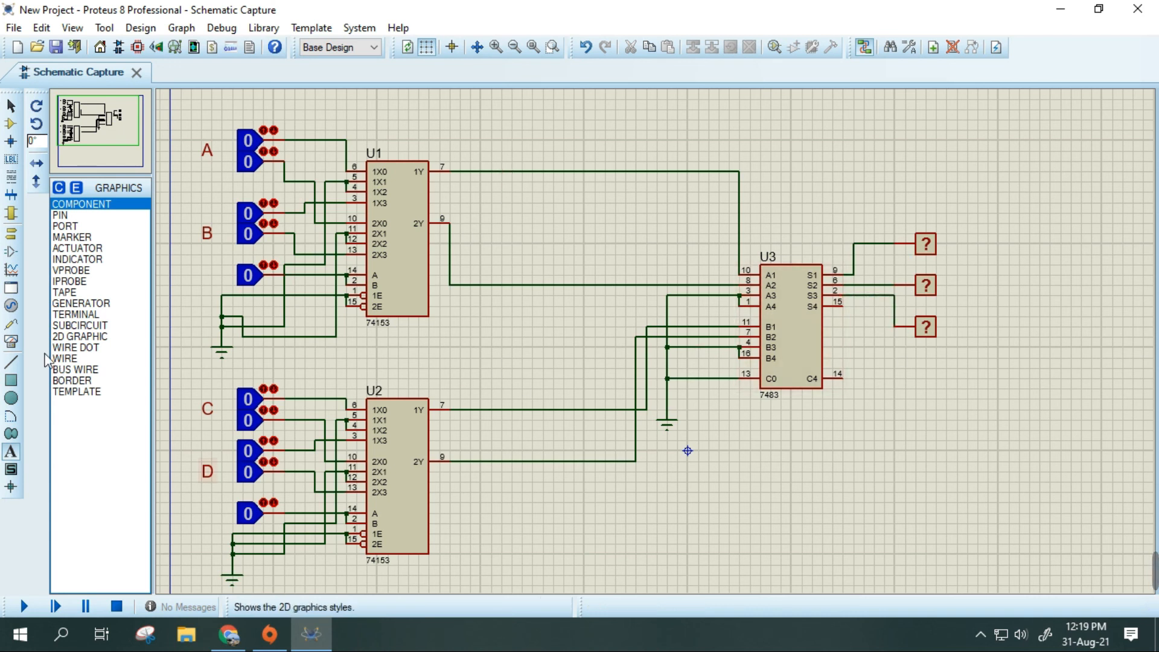
pyautogui.click(11, 456)
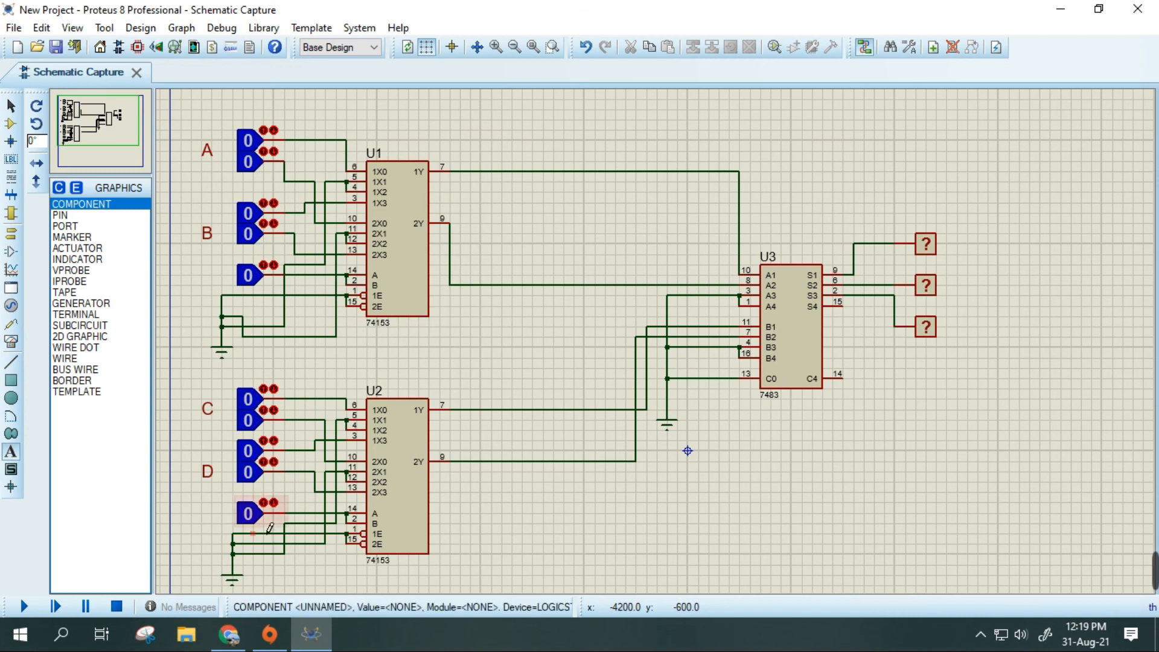
pyautogui.click(229, 643)
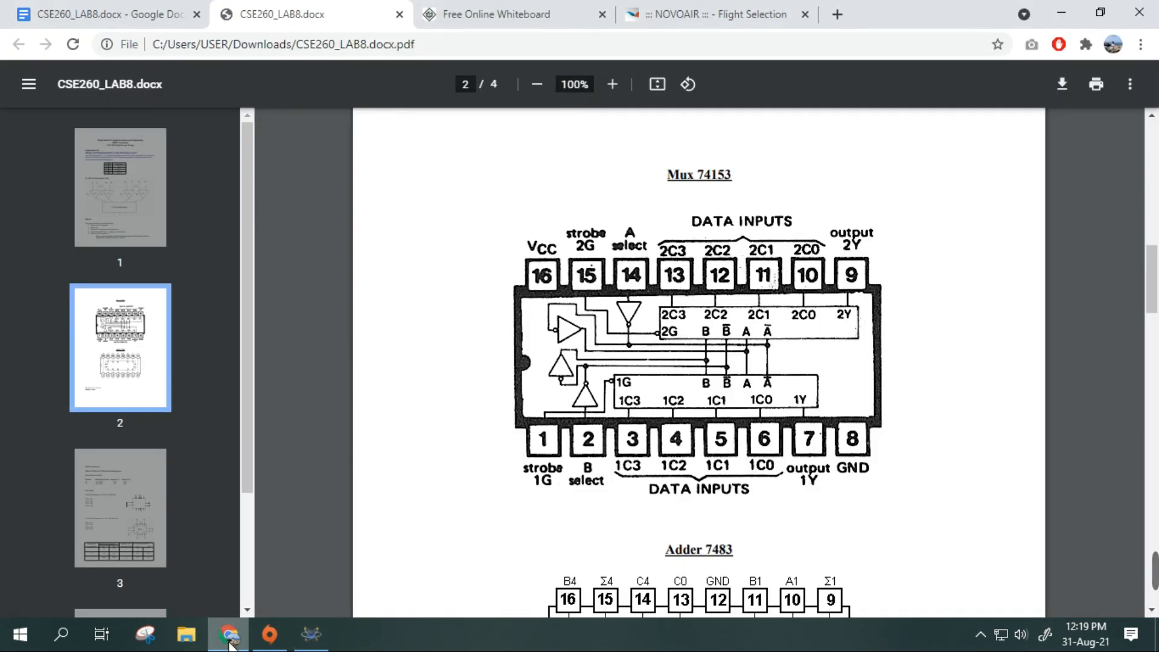
pyautogui.click(311, 637)
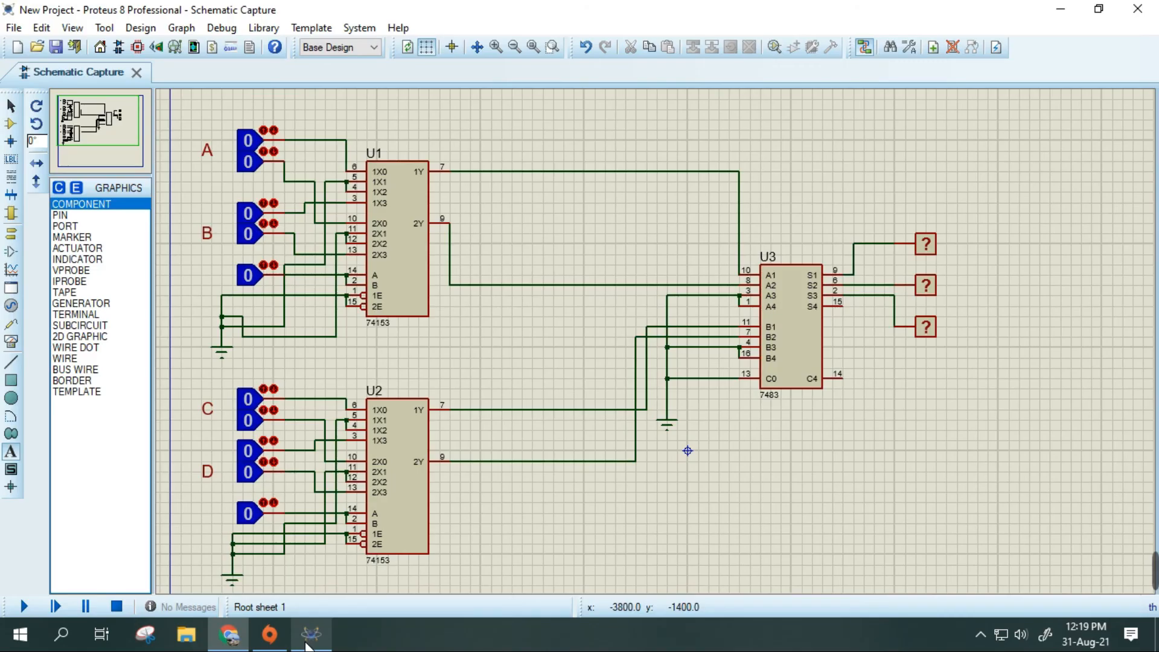
# - Open Notepad, move its window clear of the multiplexers and return to the schematic
pyautogui.click(62, 640)
pyautogui.write('notepad')
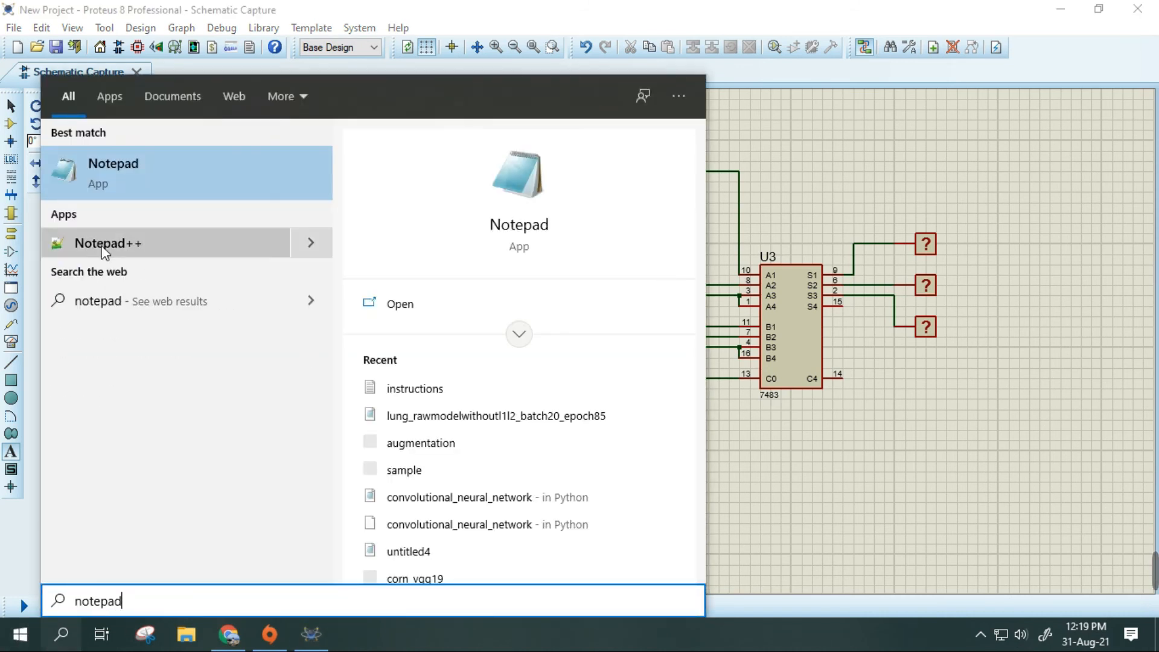
pyautogui.press('Return')
pyautogui.moveTo(480, 24); pyautogui.dragTo(784, 46)
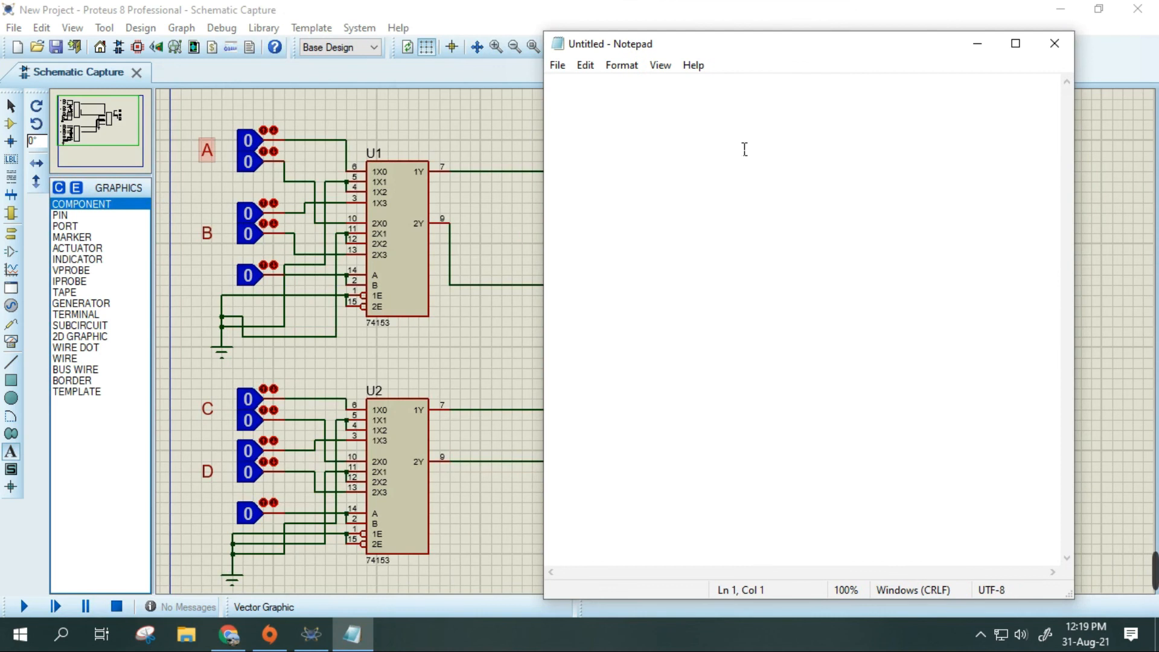
pyautogui.click(489, 139)
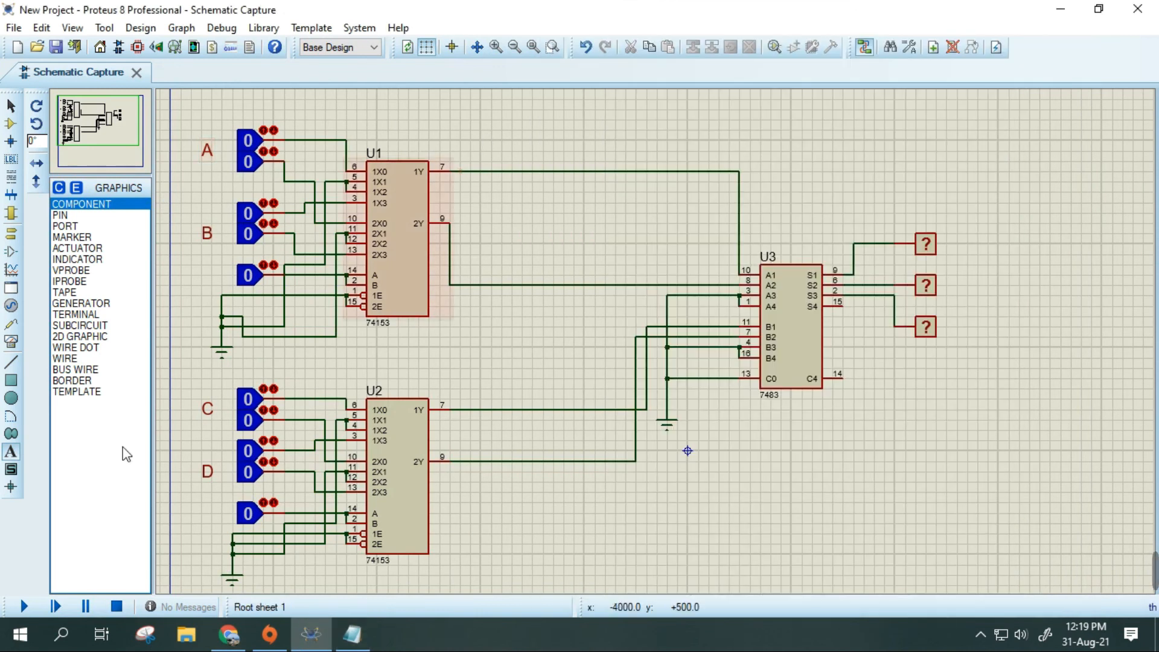
pyautogui.click(25, 611)
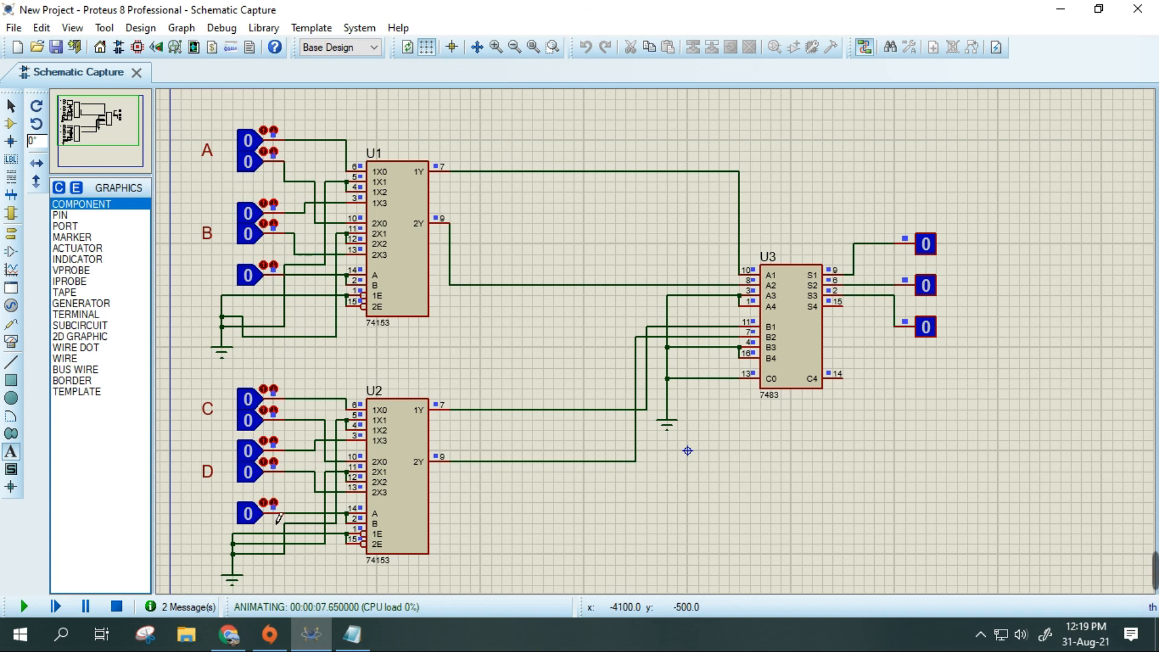
pyautogui.click(17, 460)
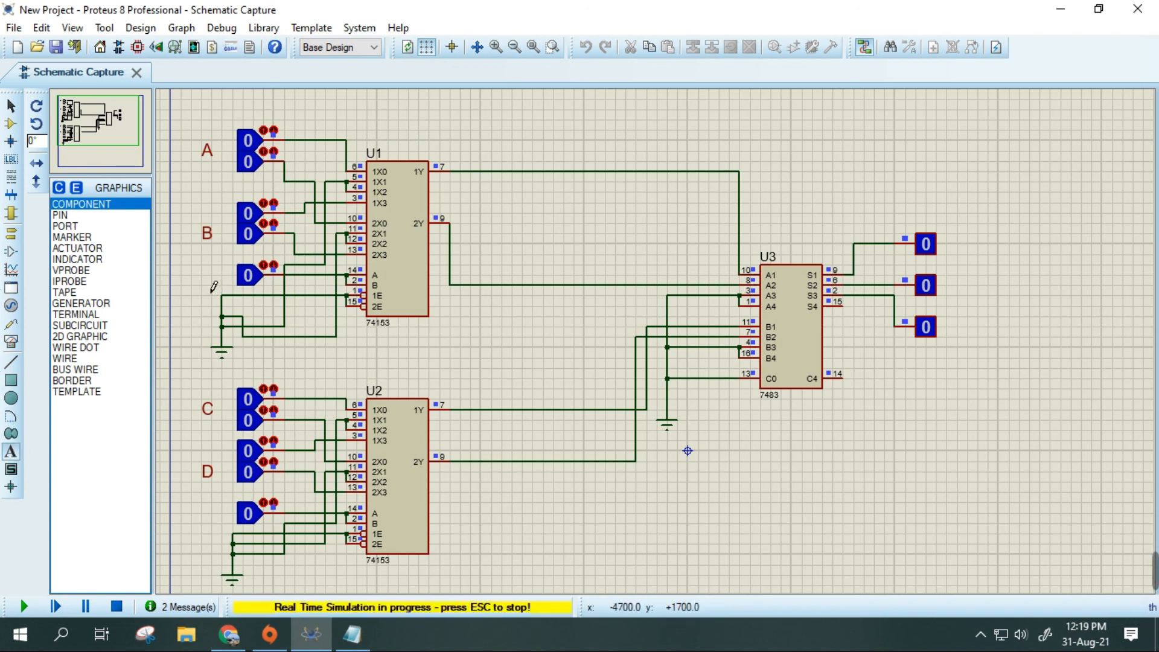
pyautogui.click(117, 608)
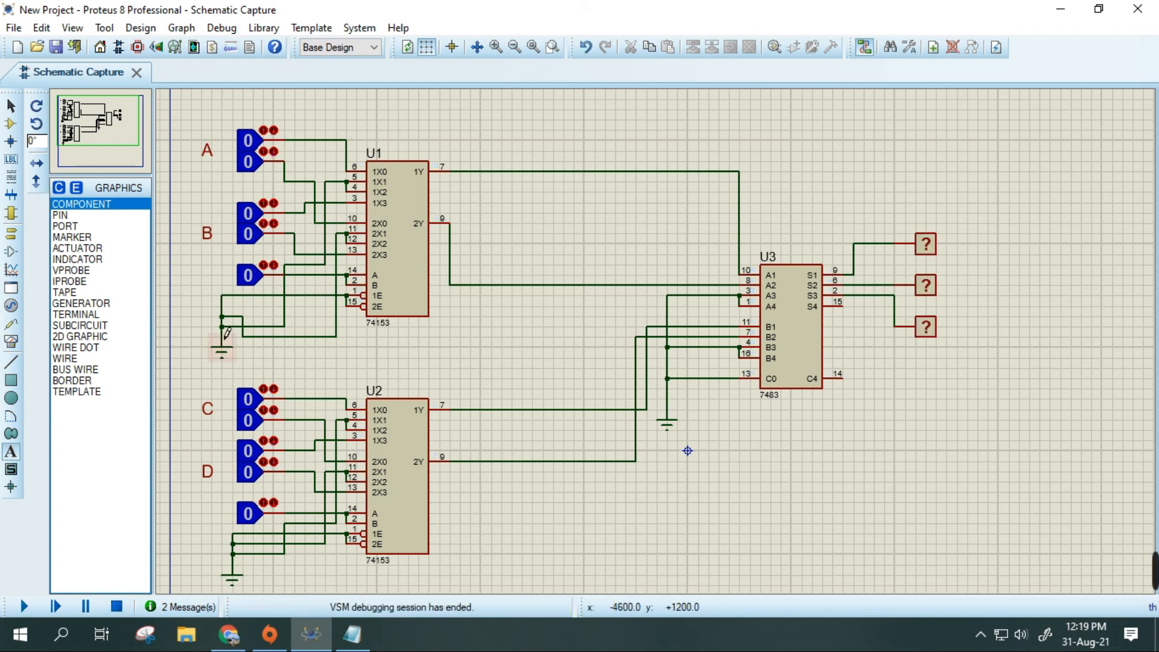
# - Label the select logic state of U1 as S1 and that of U2 as S2 with graphics text
pyautogui.click(211, 290)
pyautogui.write('S1')
pyautogui.press('Return')
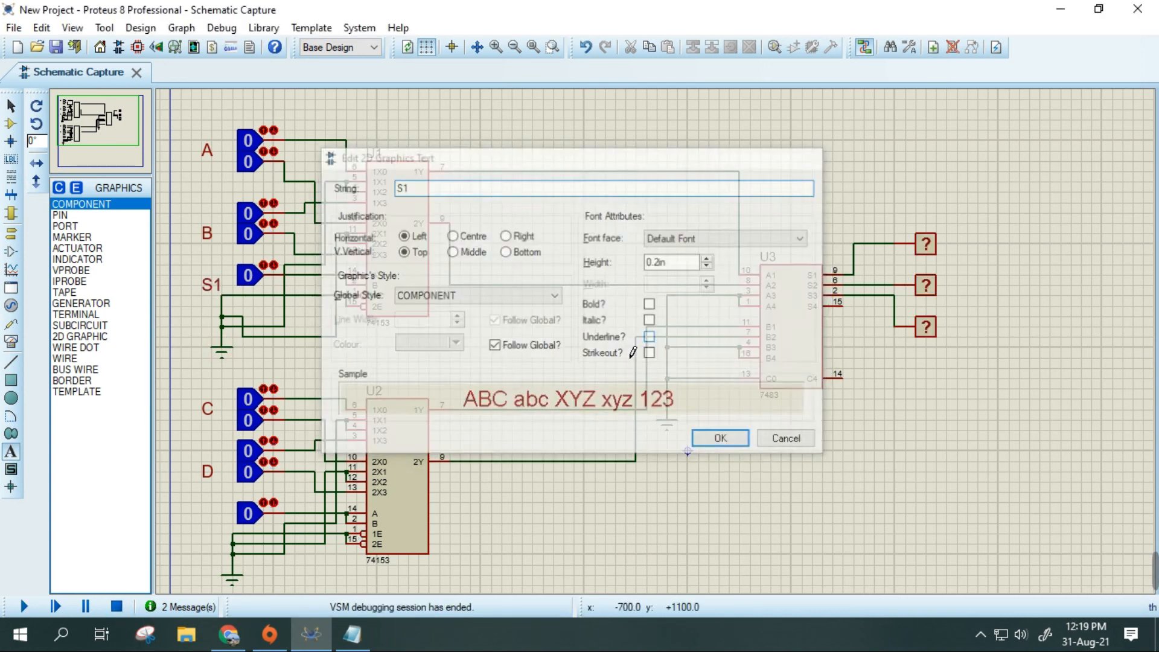
pyautogui.click(199, 512)
pyautogui.write('S2')
pyautogui.press('Return')
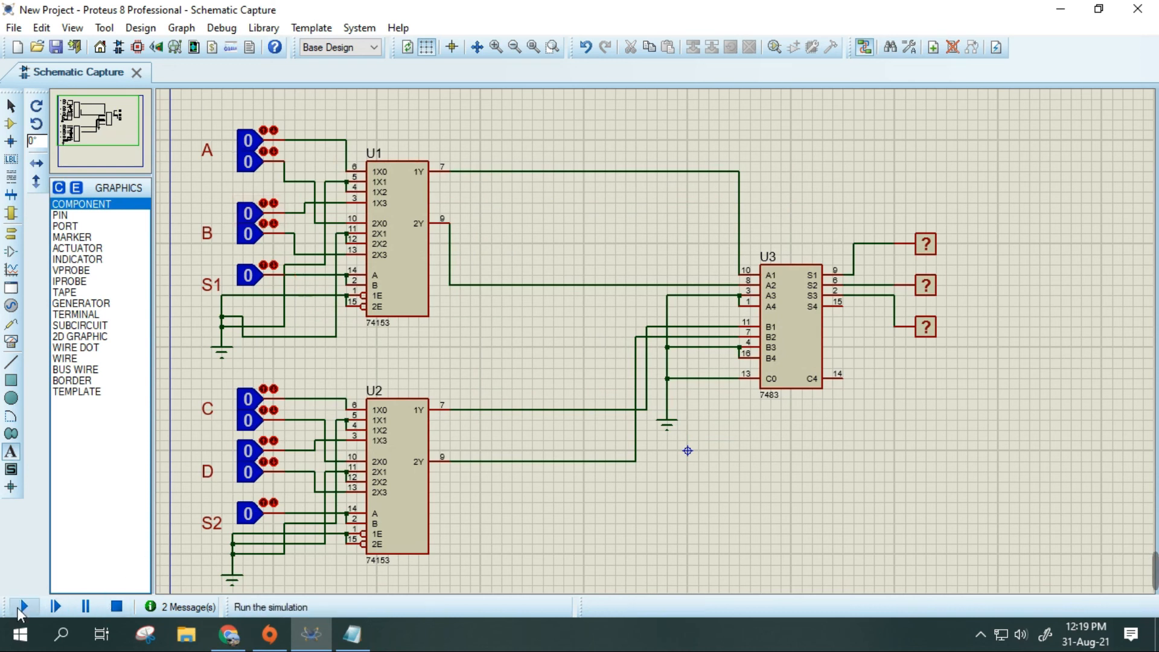
# - Run the simulation and set both bits of A and both bits of C to 1
pyautogui.click(23, 606)
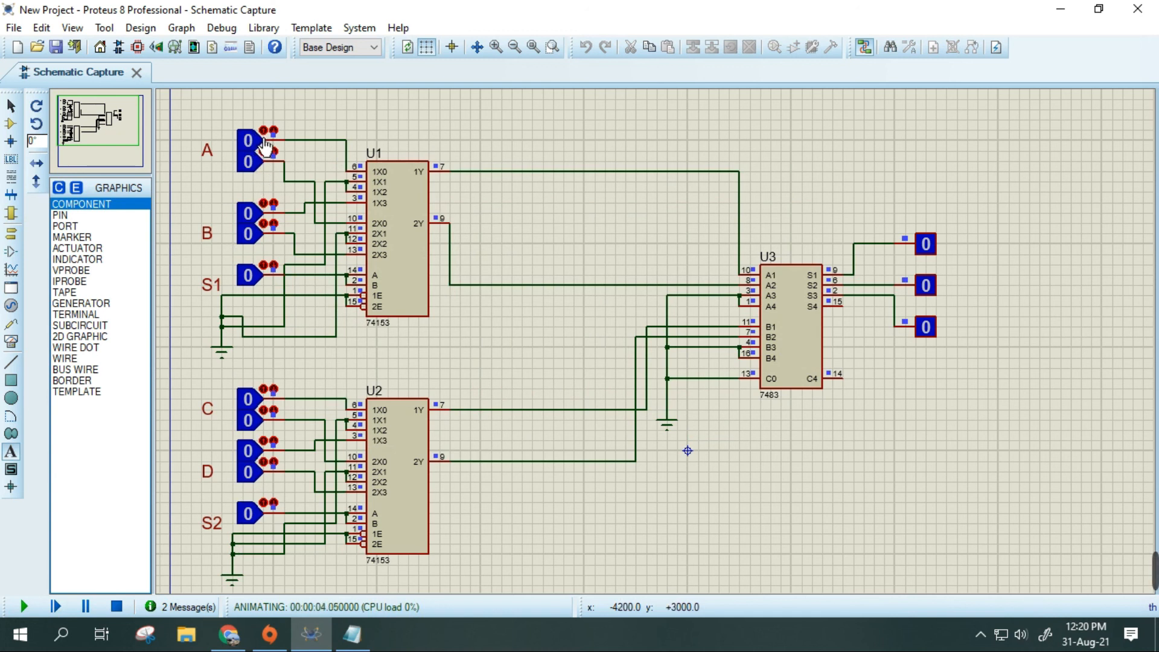
pyautogui.click(261, 173)
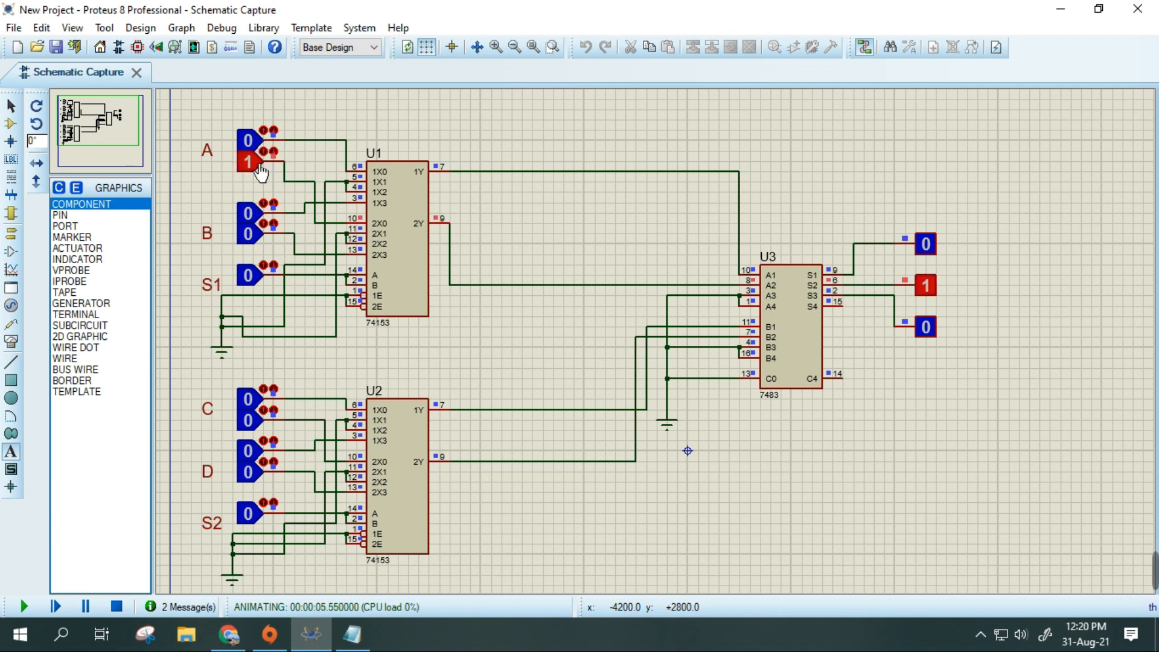
pyautogui.click(260, 149)
pyautogui.click(261, 426)
pyautogui.click(262, 403)
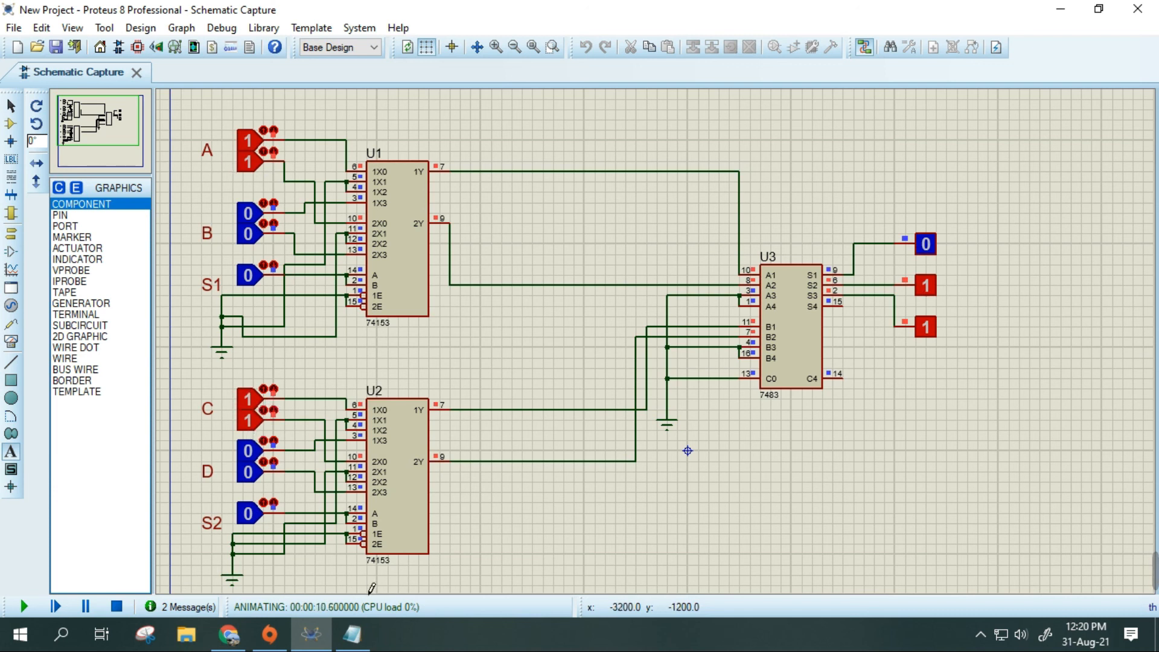
# - Write the binary addition 11 plus 11 with its result 110 in Notepad, and return to Proteus
pyautogui.click(352, 634)
pyautogui.write('110')
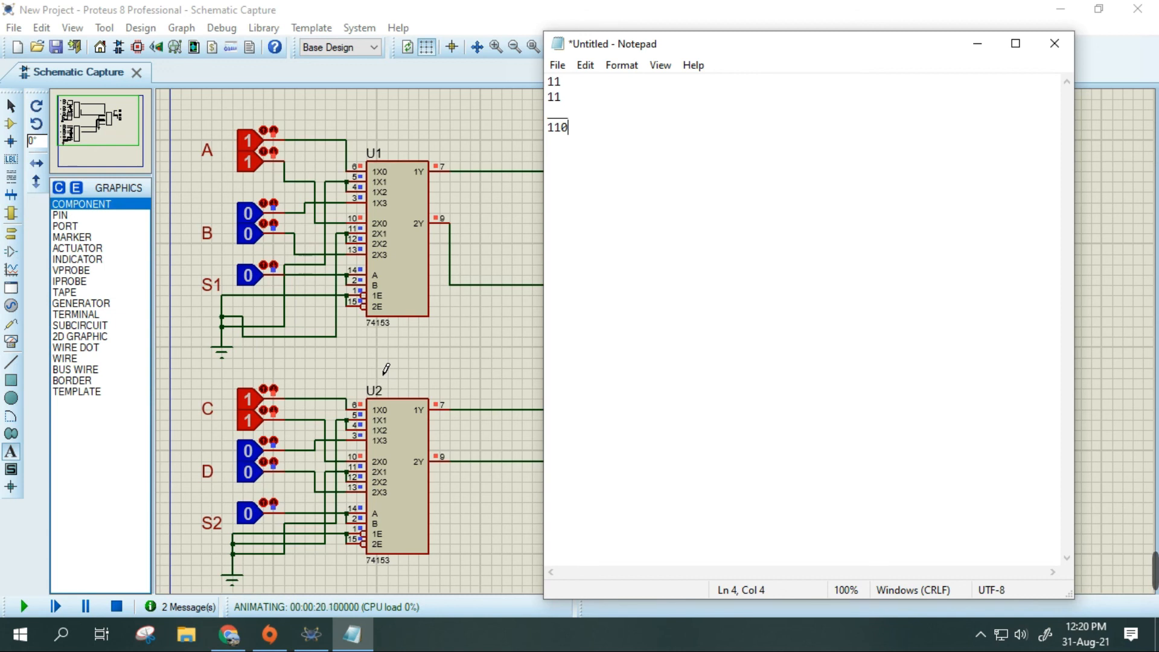
pyautogui.click(436, 8)
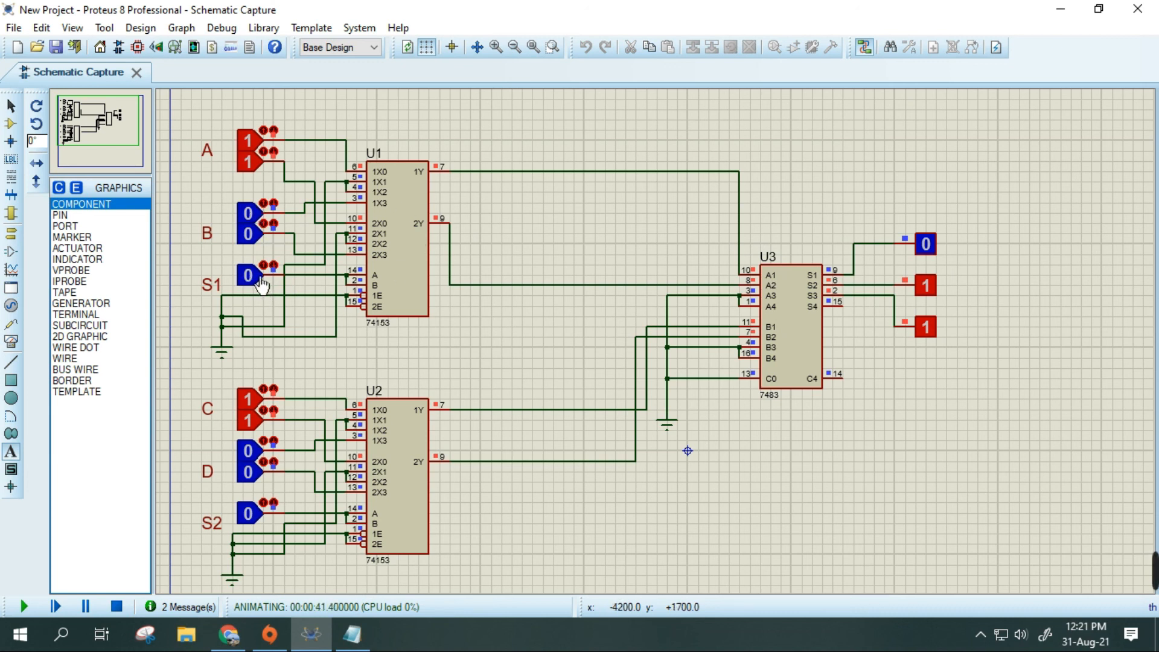
# - Switch to Chrome and review the S1/S2 operation table in the CSE260_LAB8 sheet, and return to the simulation
pyautogui.click(228, 634)
pyautogui.click(496, 14)
pyautogui.click(332, 7)
pyautogui.scroll(5, 501, 362)
pyautogui.scroll(-4, 610, 284)
pyautogui.scroll(1, 602, 245)
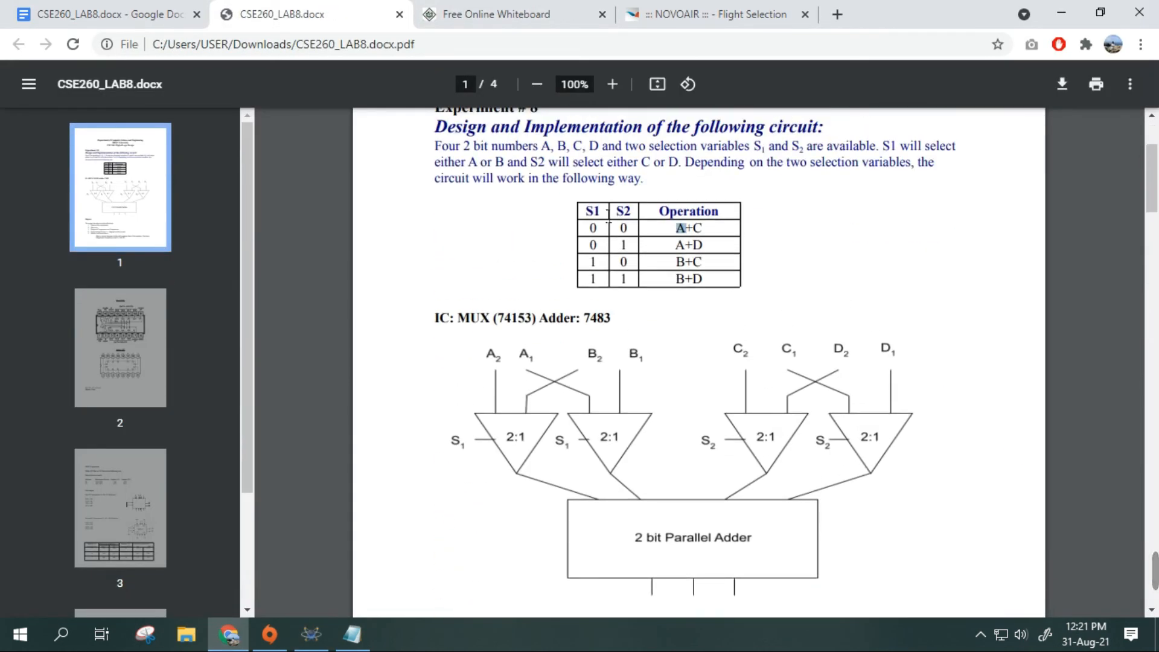
pyautogui.click(244, 633)
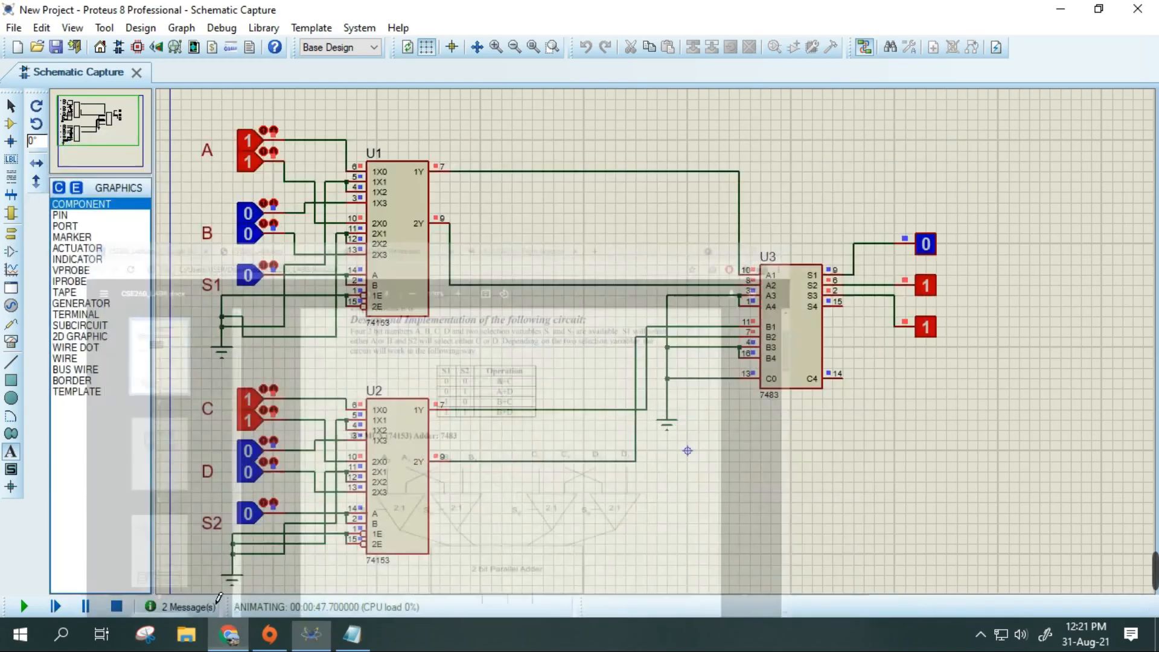
# - Test B+C by setting A to 00, S1 to 1 and B to 11, and toggle B's bits off and on again
pyautogui.click(259, 163)
pyautogui.click(258, 143)
pyautogui.click(260, 283)
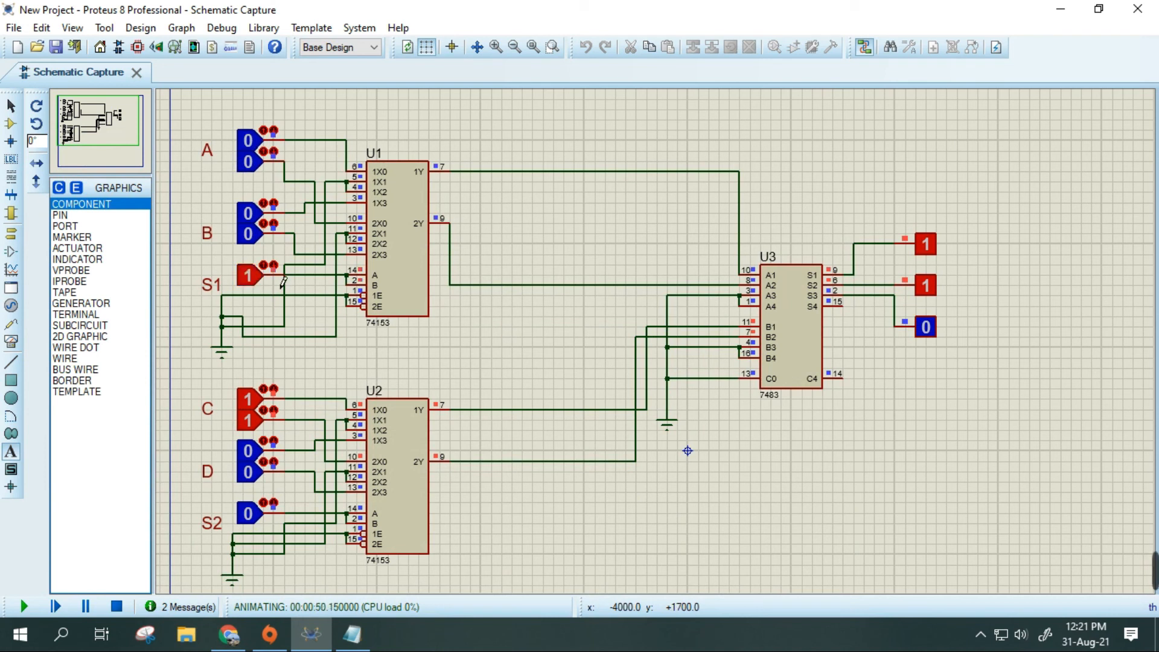
pyautogui.click(259, 243)
pyautogui.click(257, 219)
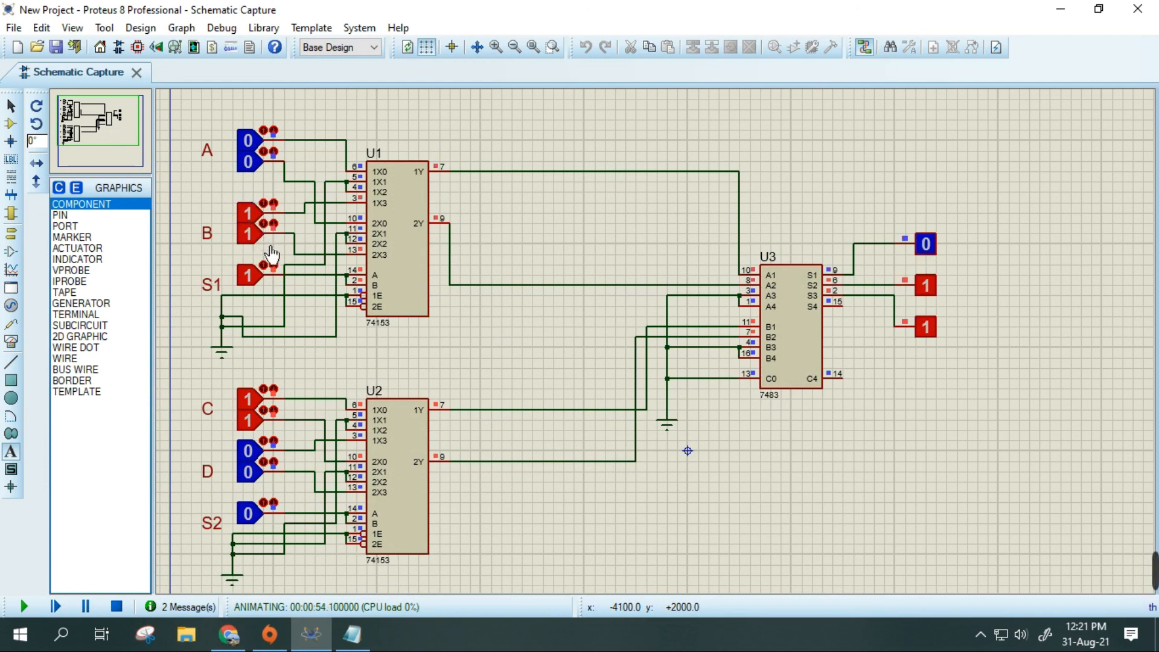
pyautogui.click(256, 234)
pyautogui.click(255, 219)
pyautogui.click(255, 219)
pyautogui.click(258, 243)
# - Reset S1, both bits of B and both bits of C to 0
pyautogui.click(258, 276)
pyautogui.click(259, 235)
pyautogui.click(261, 218)
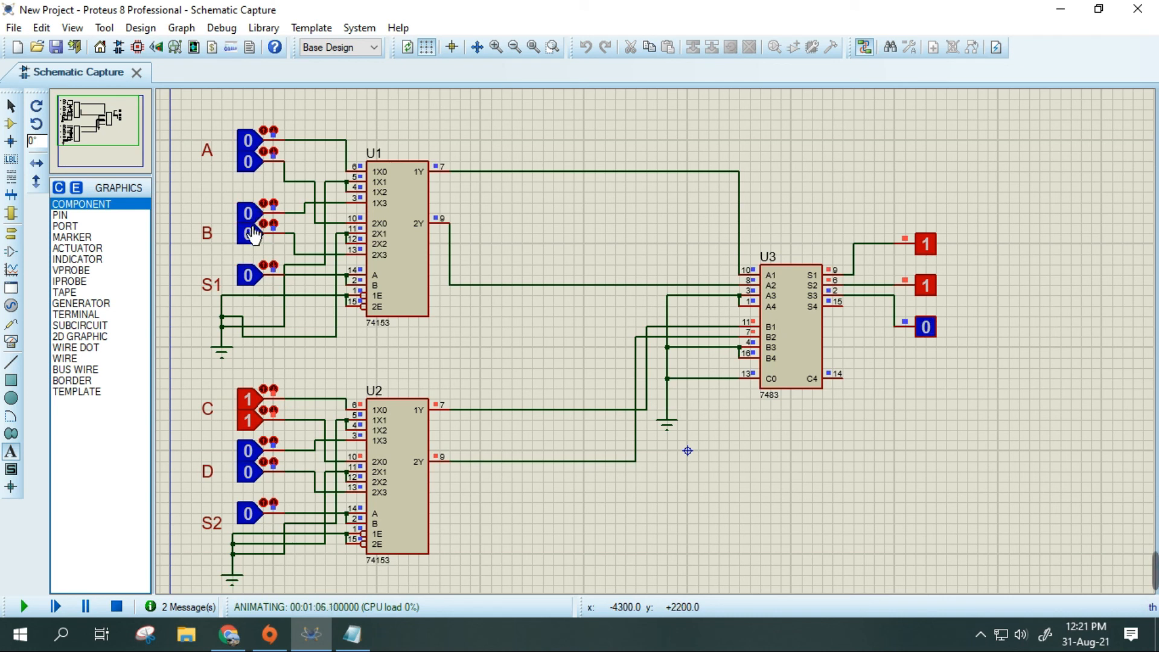
pyautogui.click(251, 429)
pyautogui.click(252, 403)
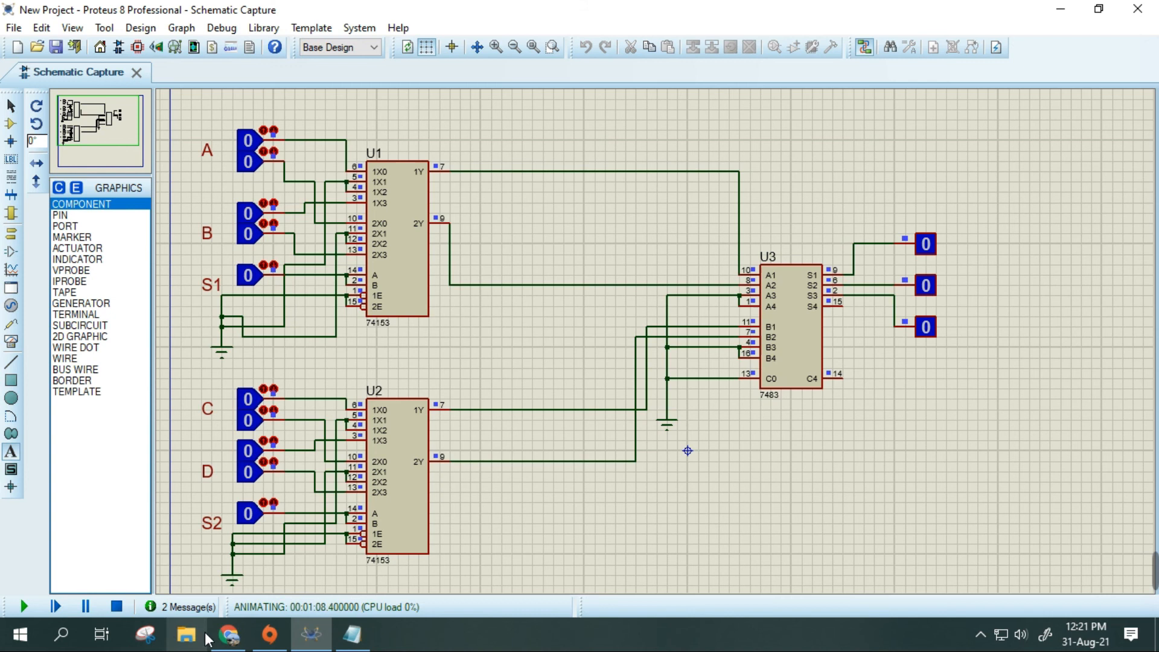
# - Highlight the B+D operation in the lab sheet's table in Chrome, and return to Proteus
pyautogui.click(229, 634)
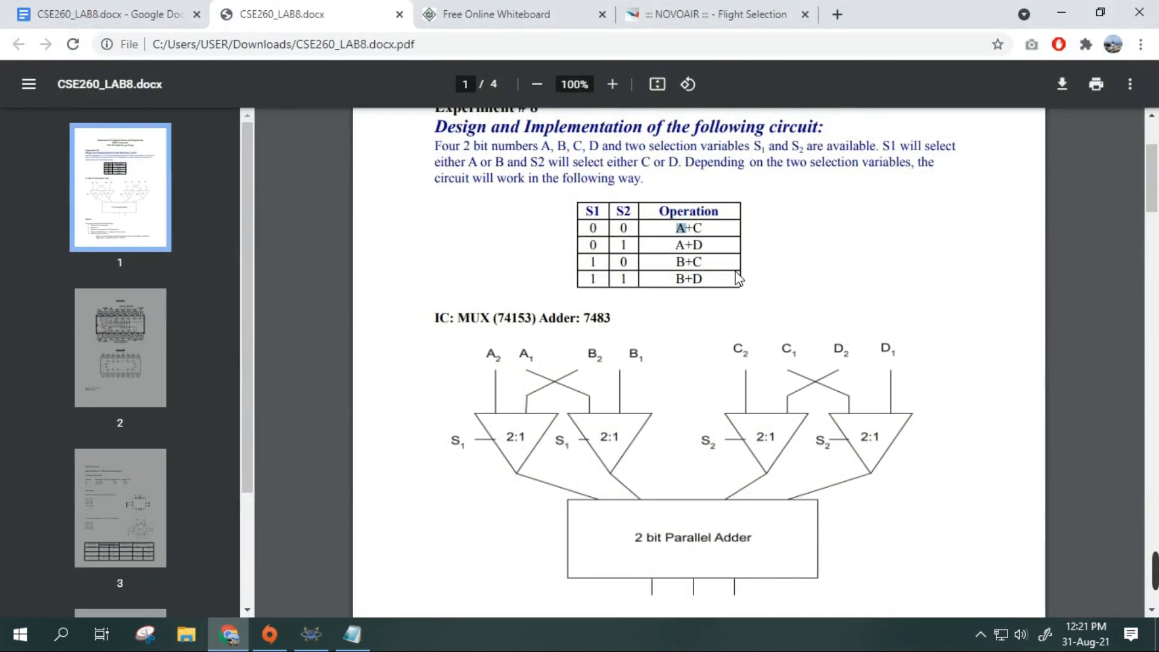
pyautogui.moveTo(675, 281); pyautogui.dragTo(712, 287)
pyautogui.click(229, 634)
# - Test B+D by setting S1 and S2 to 1, both bits of B to 1, and only D's lower logic state to 1
pyautogui.click(257, 284)
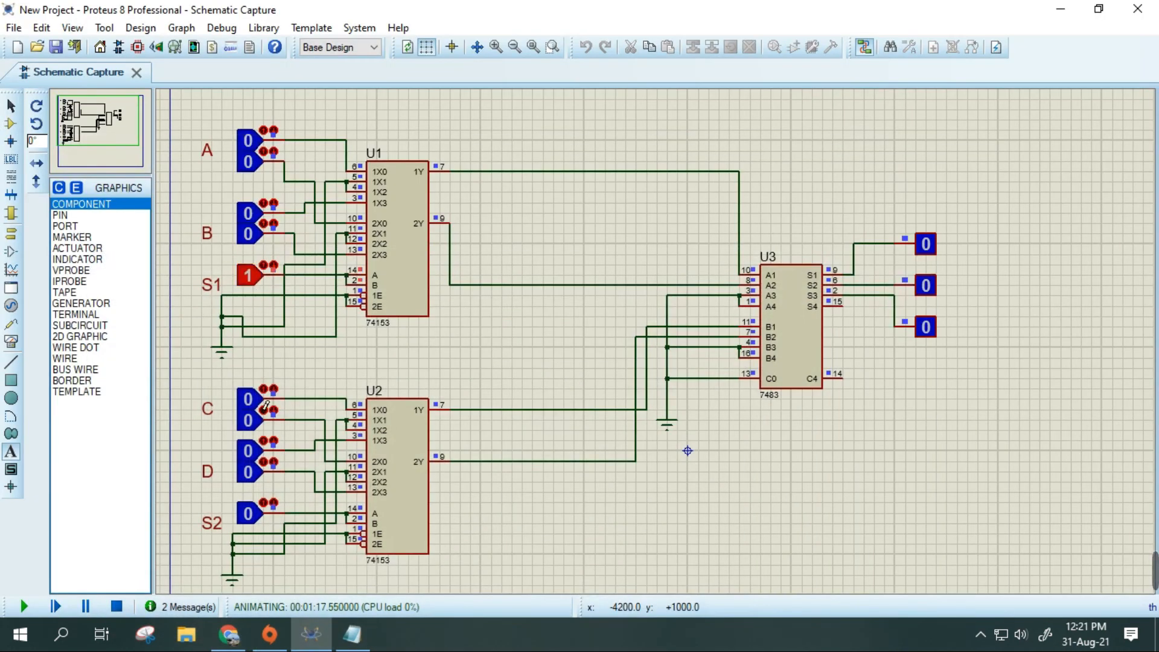
pyautogui.click(261, 516)
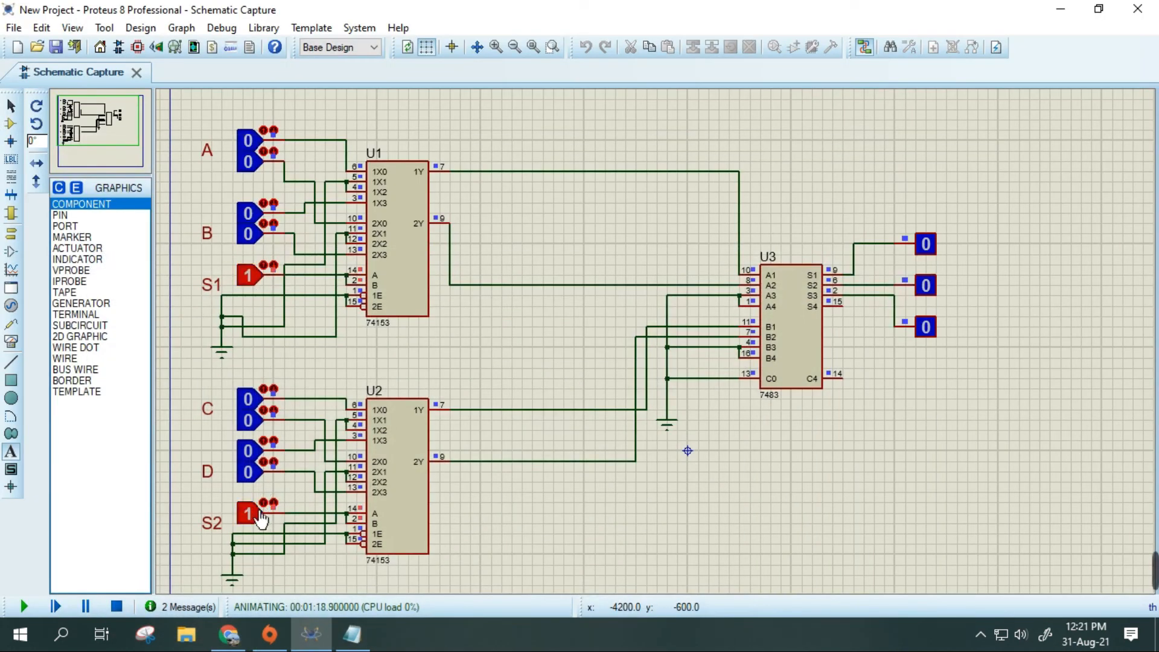
pyautogui.click(260, 240)
pyautogui.click(259, 220)
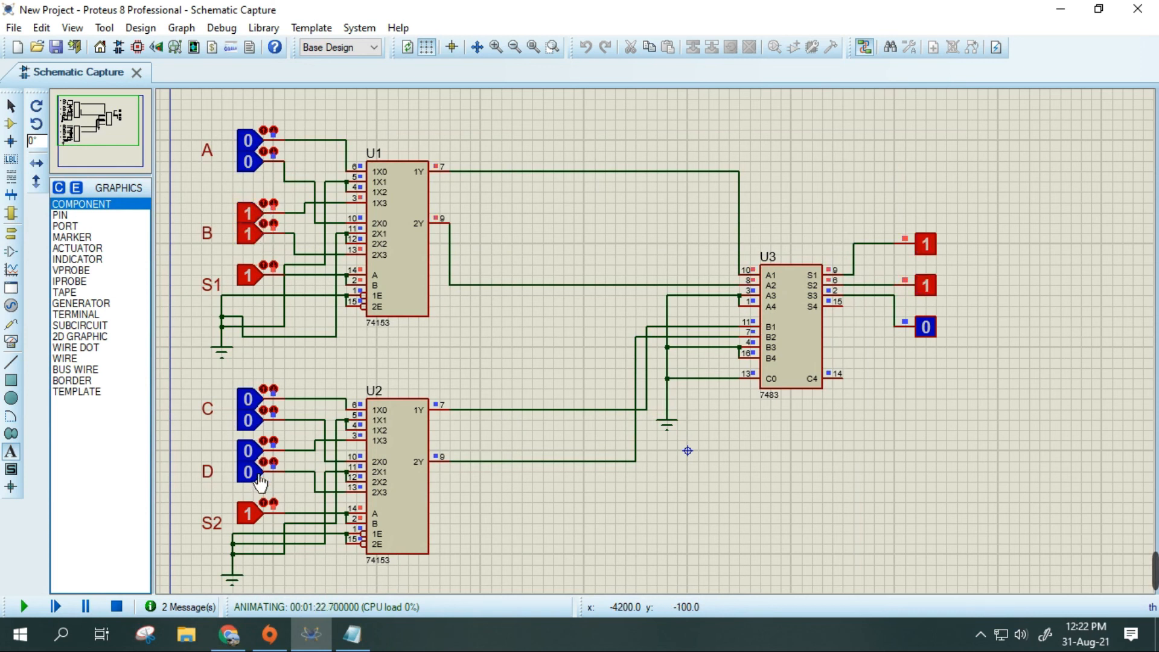
pyautogui.click(260, 482)
pyautogui.click(259, 461)
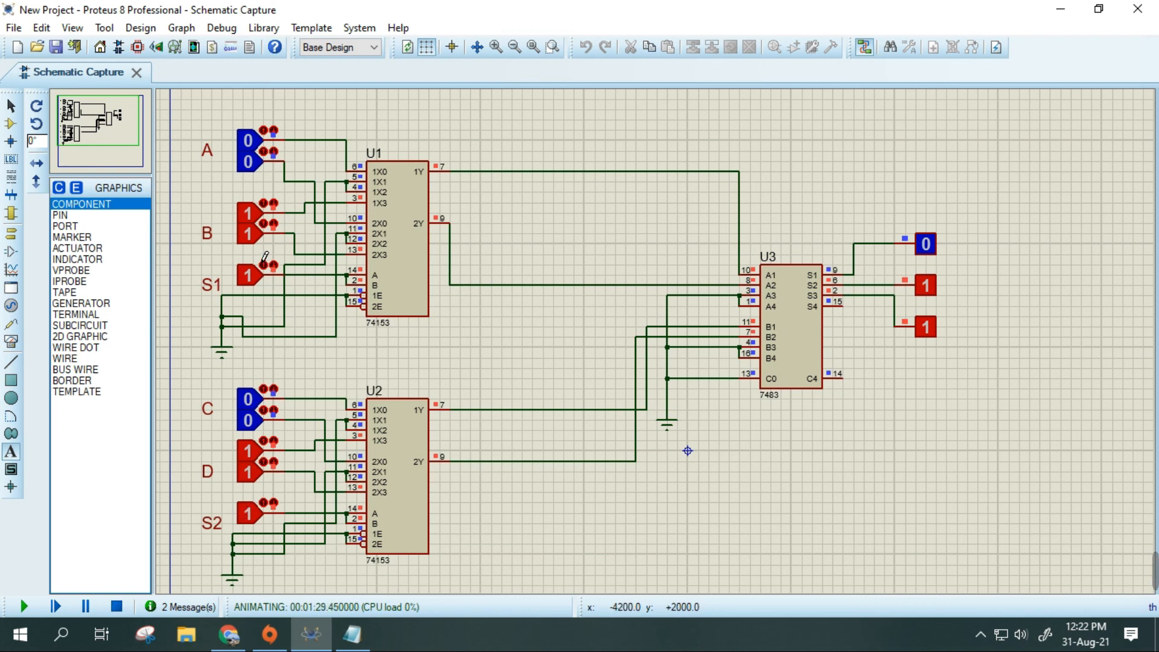
pyautogui.click(259, 456)
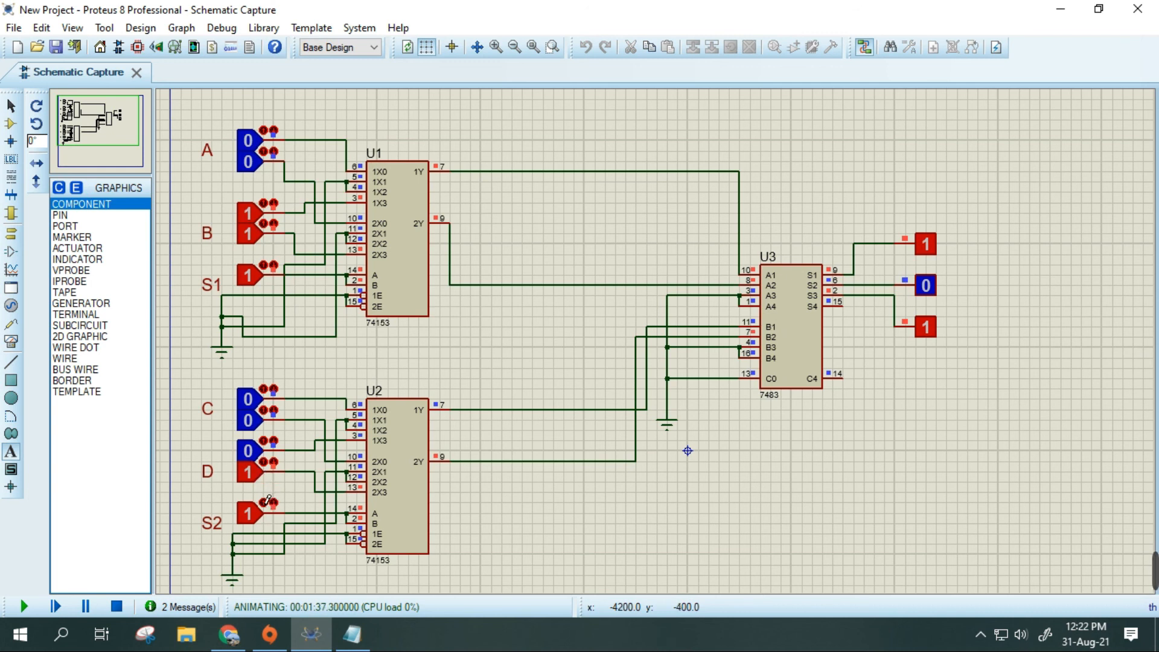
# - Work out the binary addition of 11 and 10 below the first sum in Notepad, and return to Proteus
pyautogui.click(352, 634)
pyautogui.press('Return')
pyautogui.write('11 ')
pyautogui.write('___')
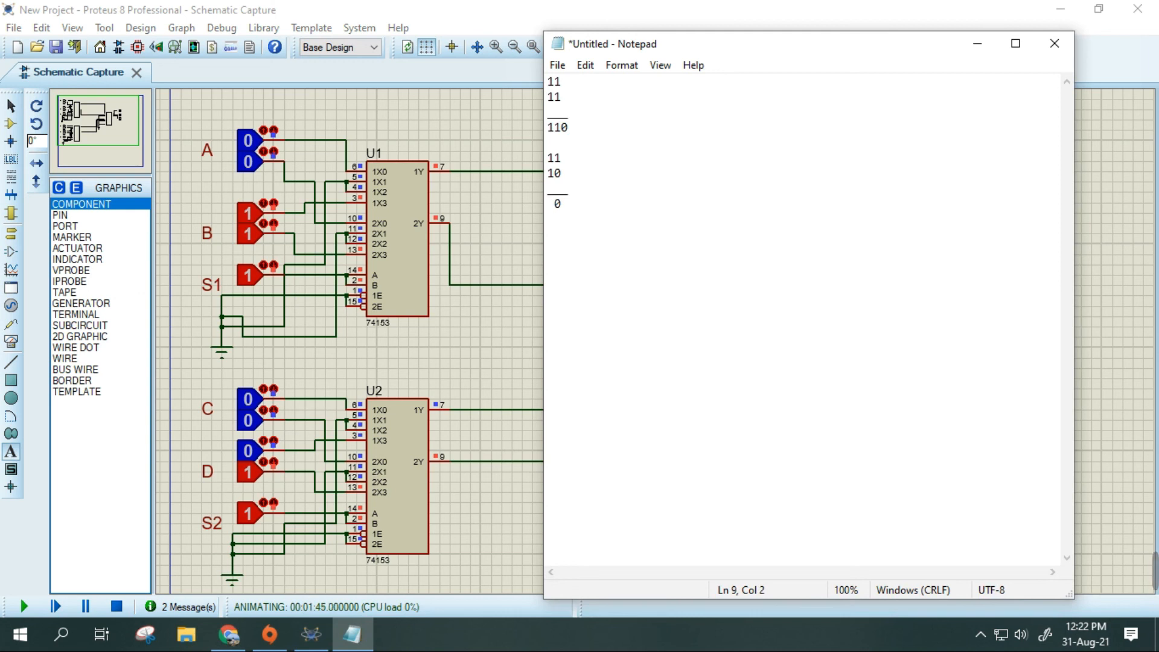
pyautogui.write('01')
pyautogui.press('Left')
pyautogui.write('1')
pyautogui.press('BackSpace')
pyautogui.press('BackSpace')
pyautogui.press('Delete')
pyautogui.press('Return')
pyautogui.write('1')
pyautogui.click(343, 7)
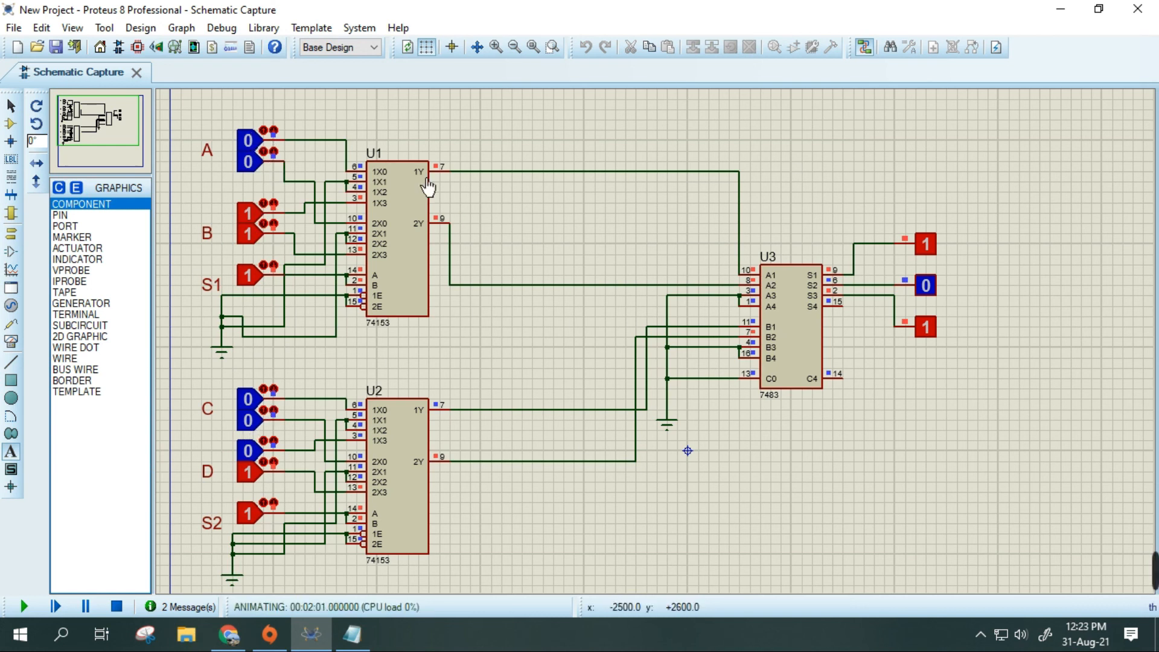
# - Toggle both bits of A and both bits of C on and back off while S1 and S2 select B+D
pyautogui.click(260, 149)
pyautogui.click(262, 163)
pyautogui.click(260, 142)
pyautogui.click(259, 162)
pyautogui.click(260, 401)
pyautogui.click(260, 419)
pyautogui.click(259, 403)
pyautogui.click(262, 418)
# - Switch to Chrome and compare the B+D row of the lab sheet's operation table with the running simulation
pyautogui.click(228, 634)
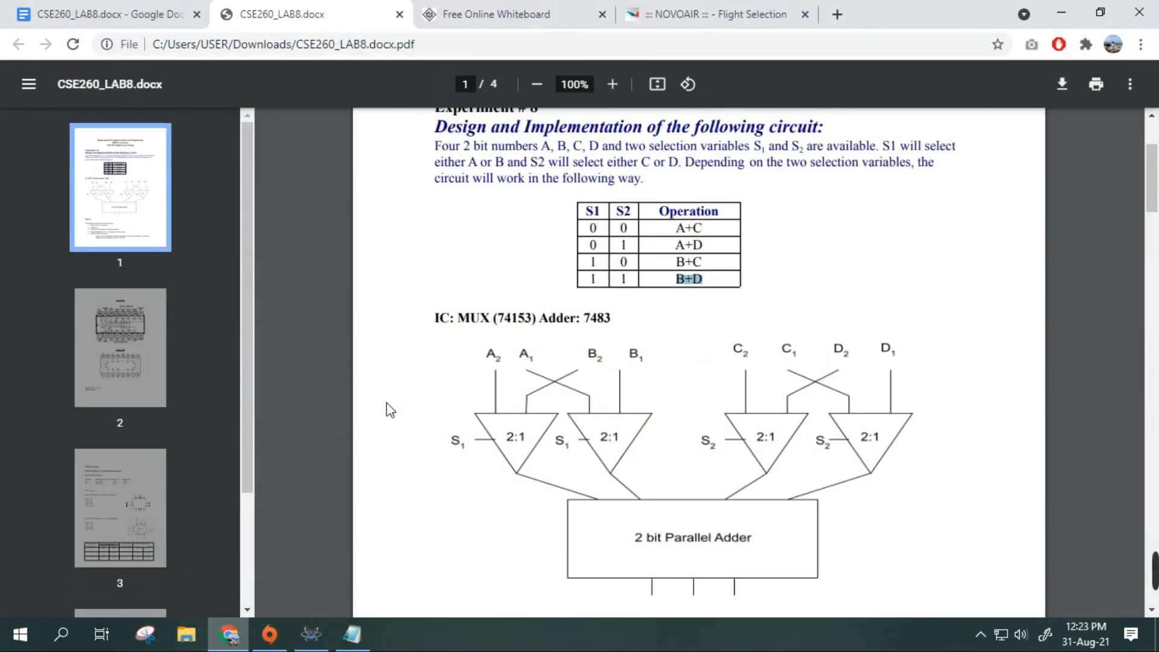
pyautogui.click(228, 639)
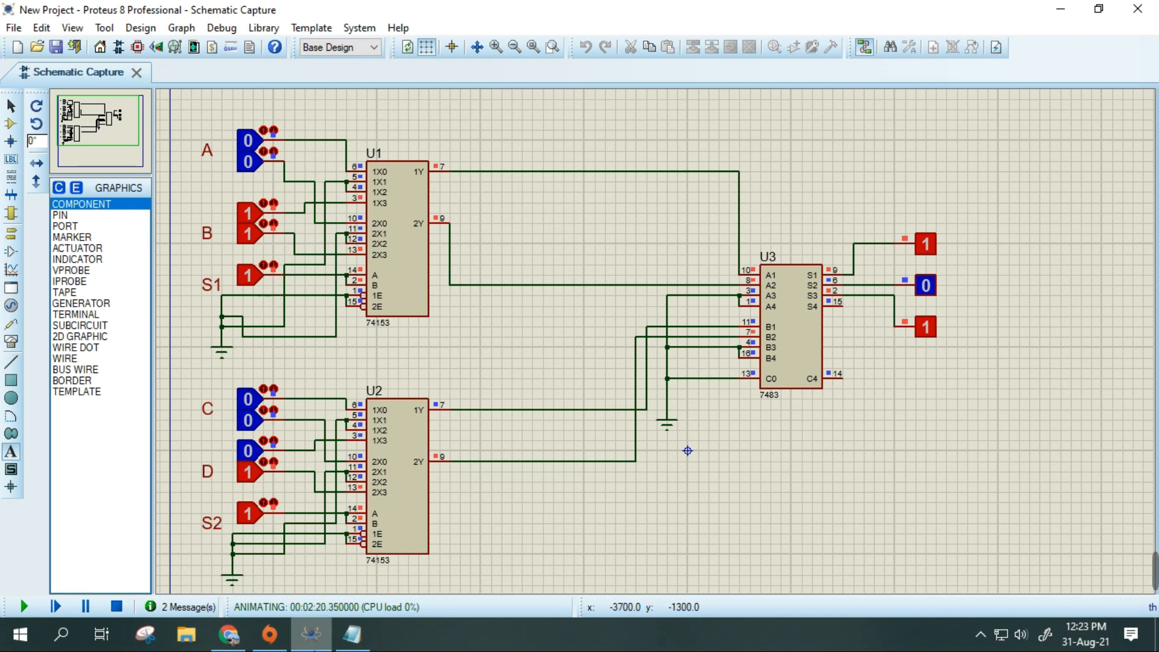
pyautogui.click(323, 642)
pyautogui.click(323, 642)
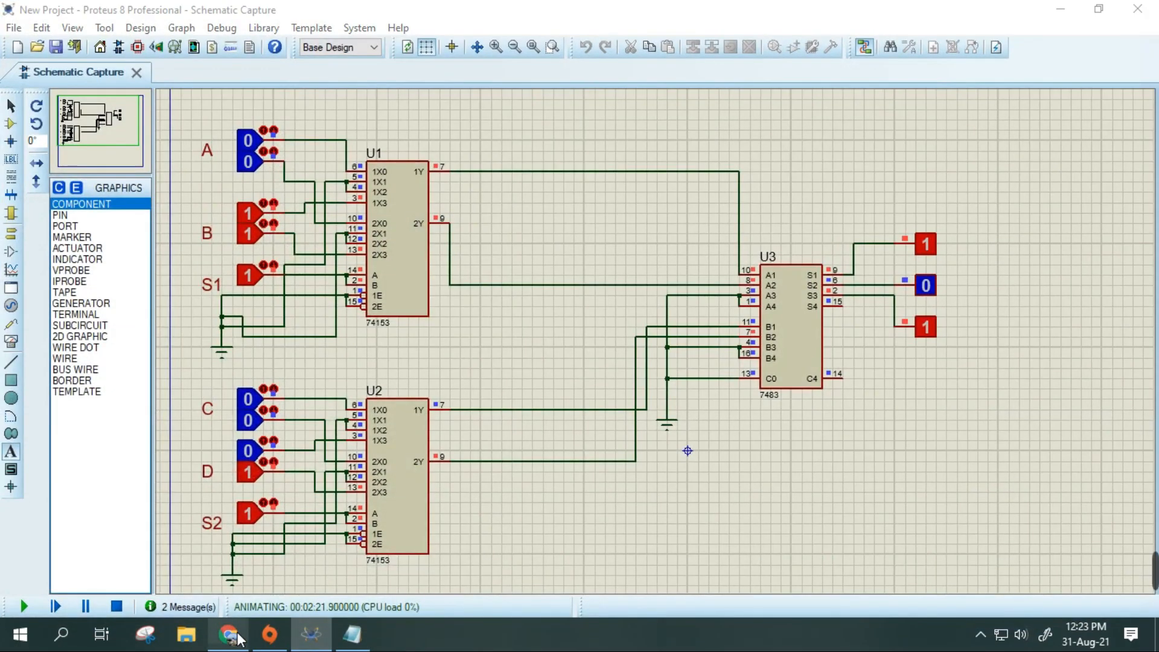
pyautogui.click(228, 634)
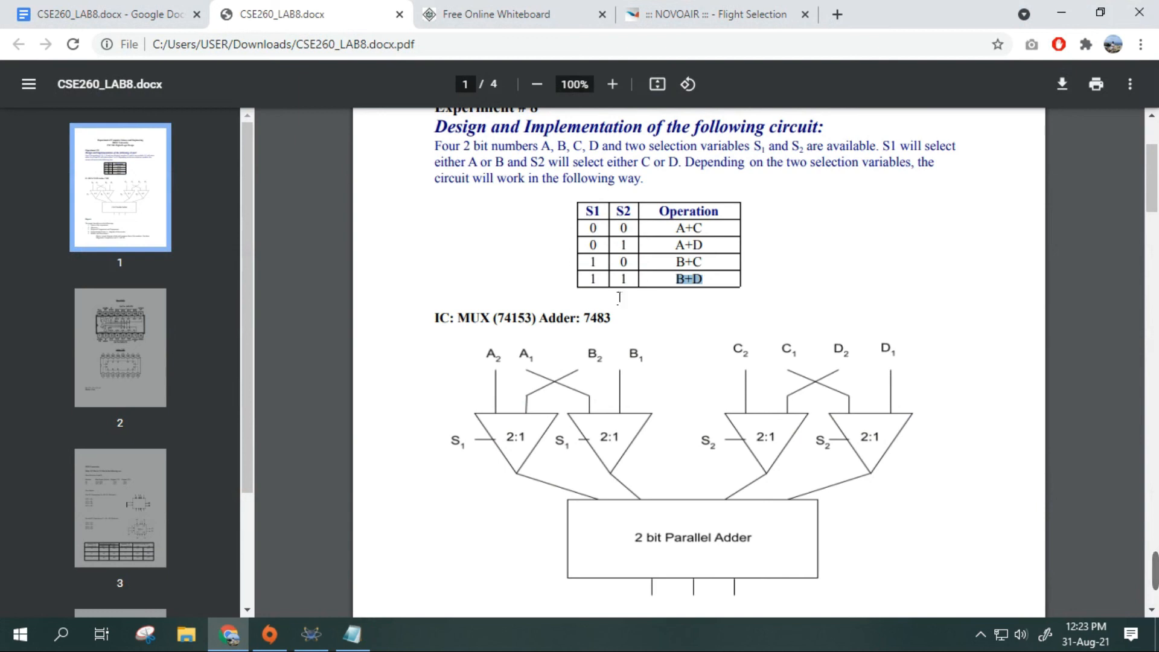